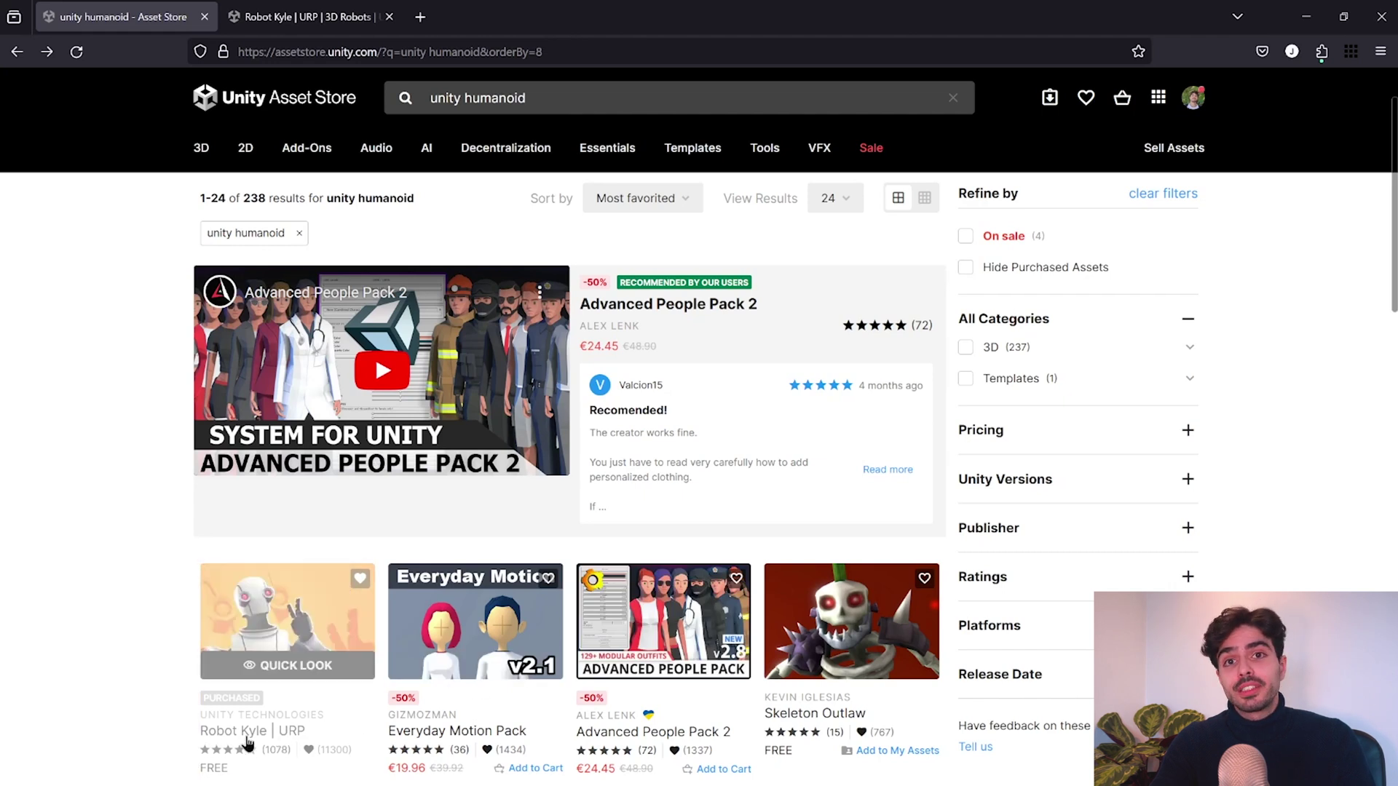
Open the free Robot Kyle | URP asset from its Asset Store page in Unity.
drag(259, 8, 295, 7)
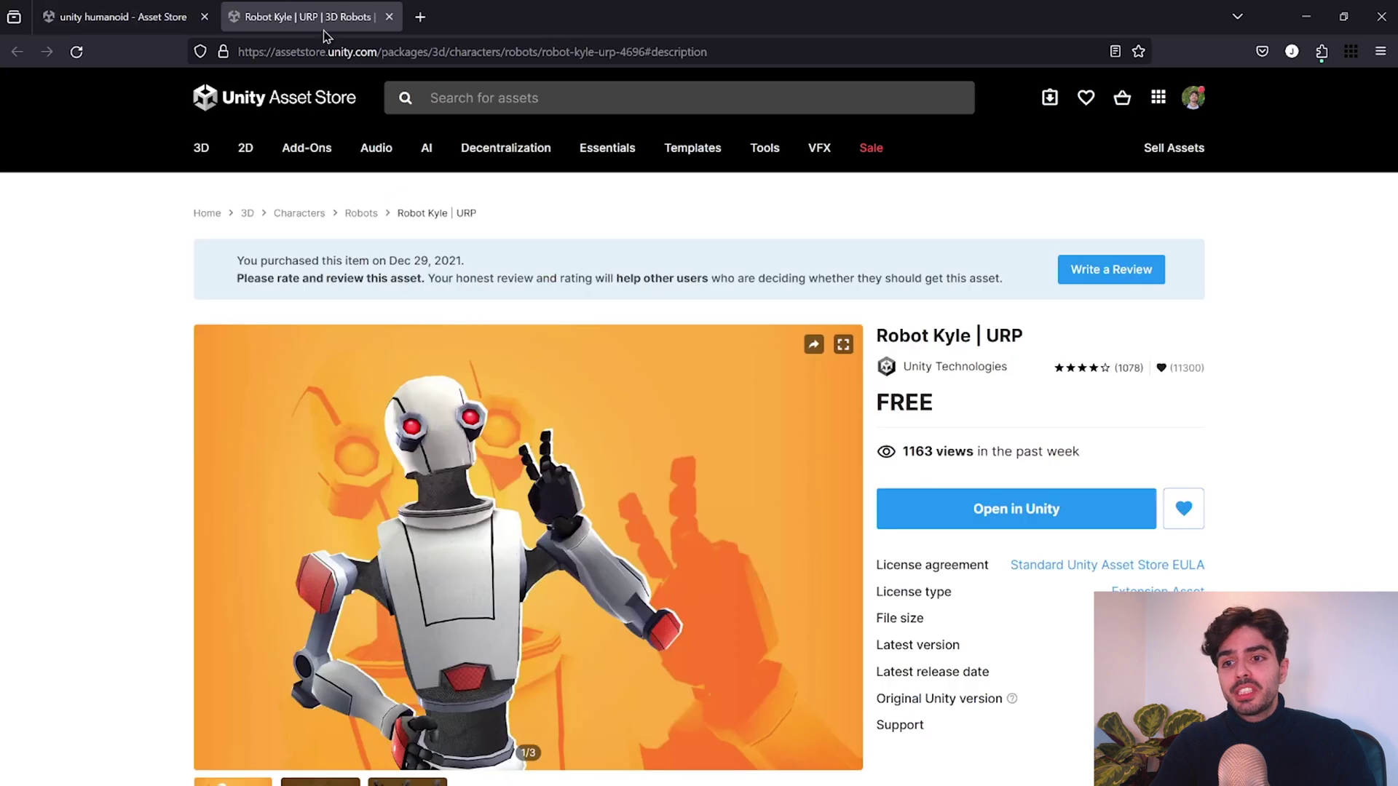
click(909, 516)
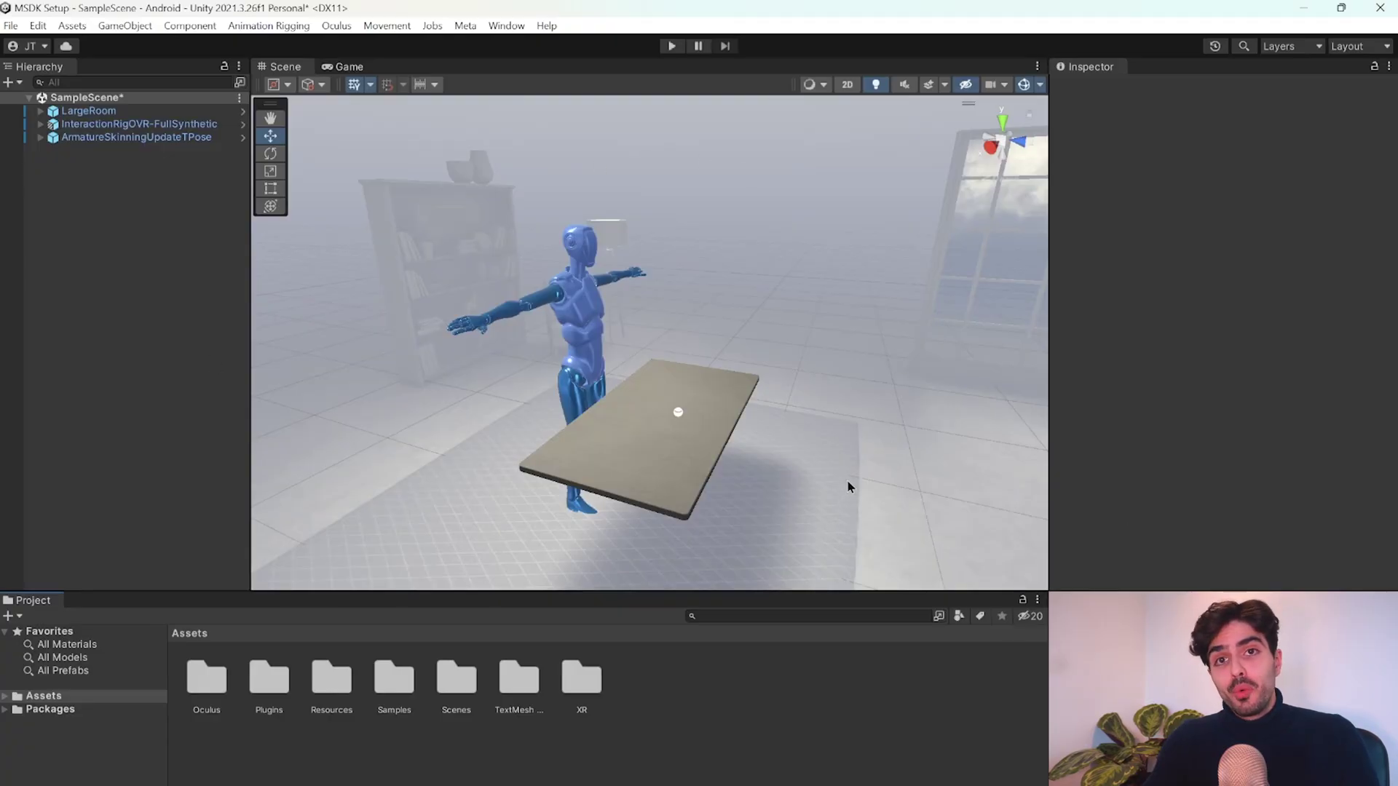
Import all files of the Robot Kyle | URP package found by searching 'ky' in Package Manager.
click(506, 26)
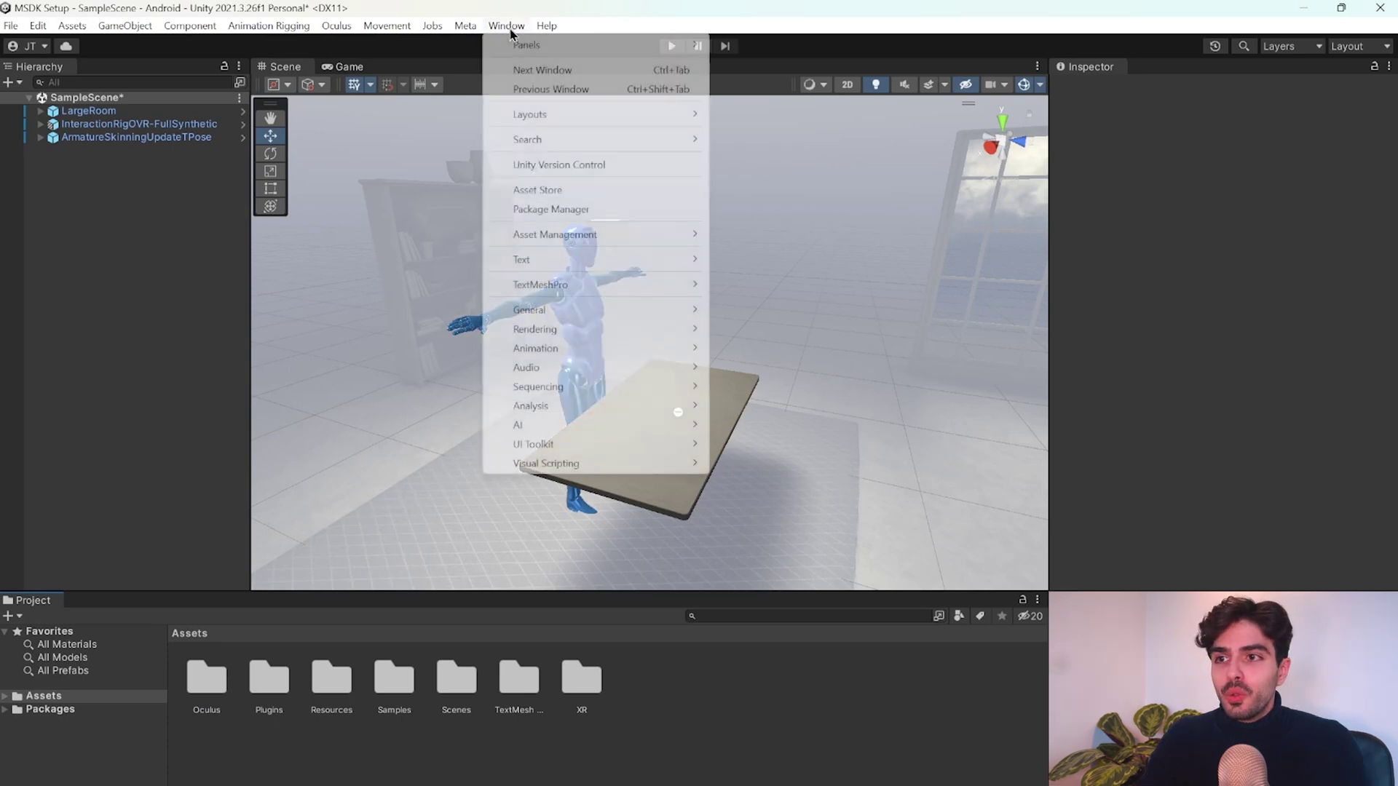
click(551, 209)
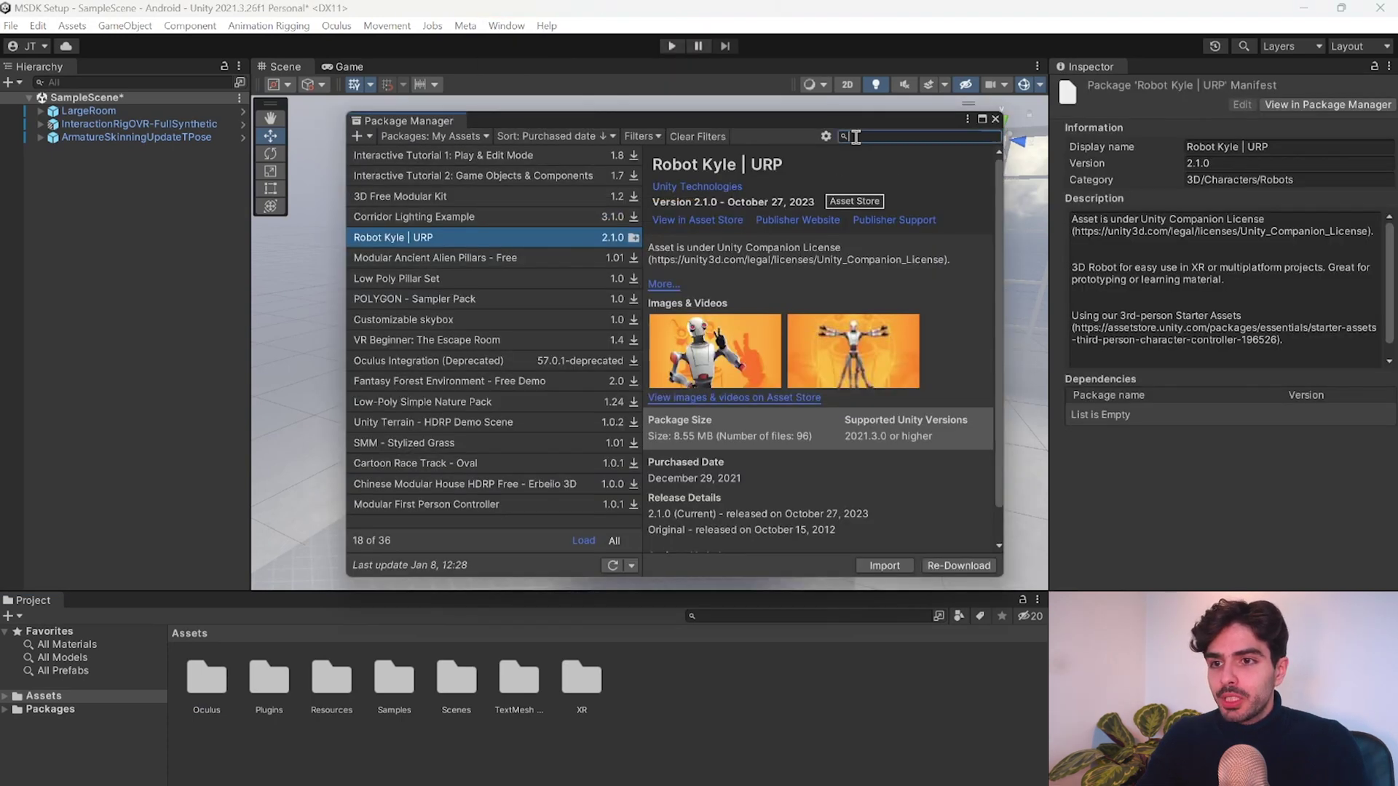
text(kyle)
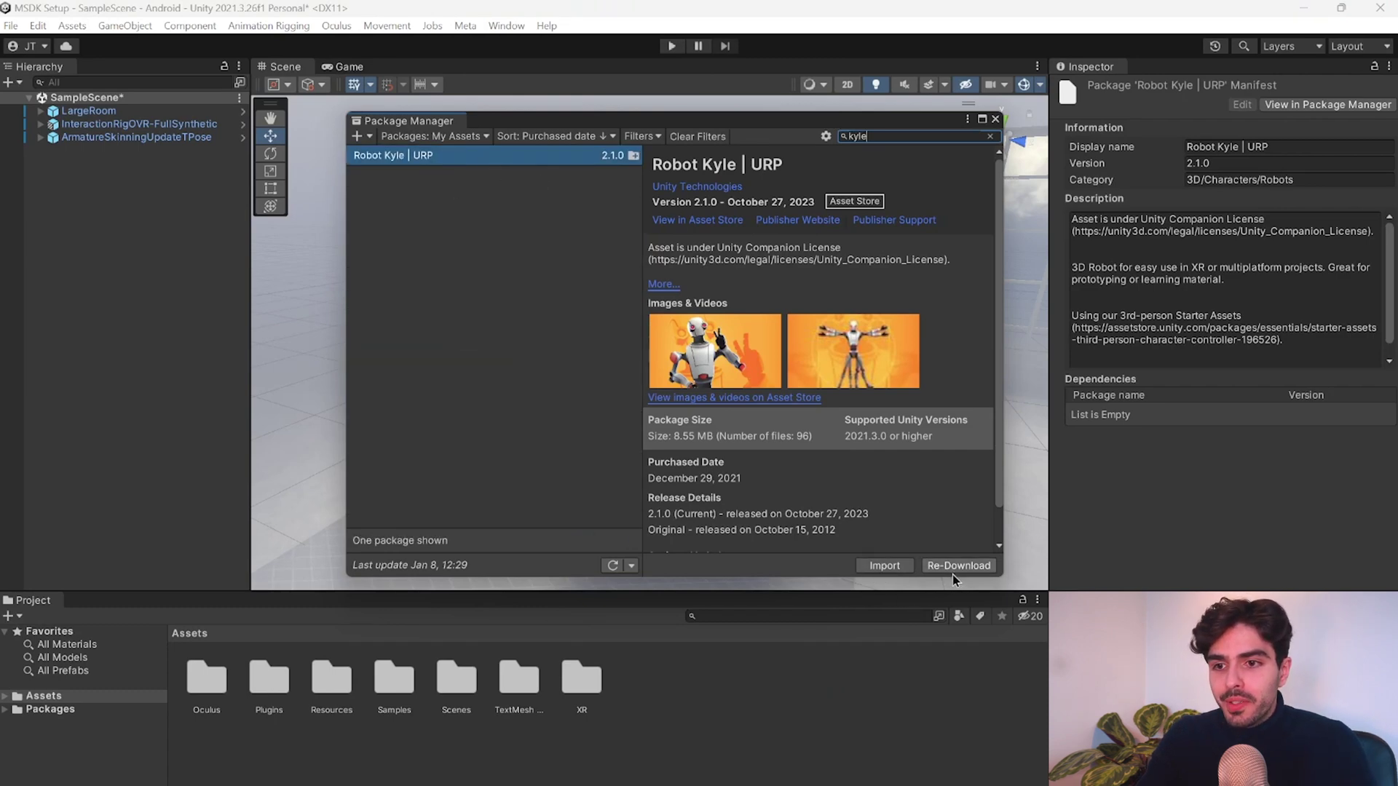
click(885, 566)
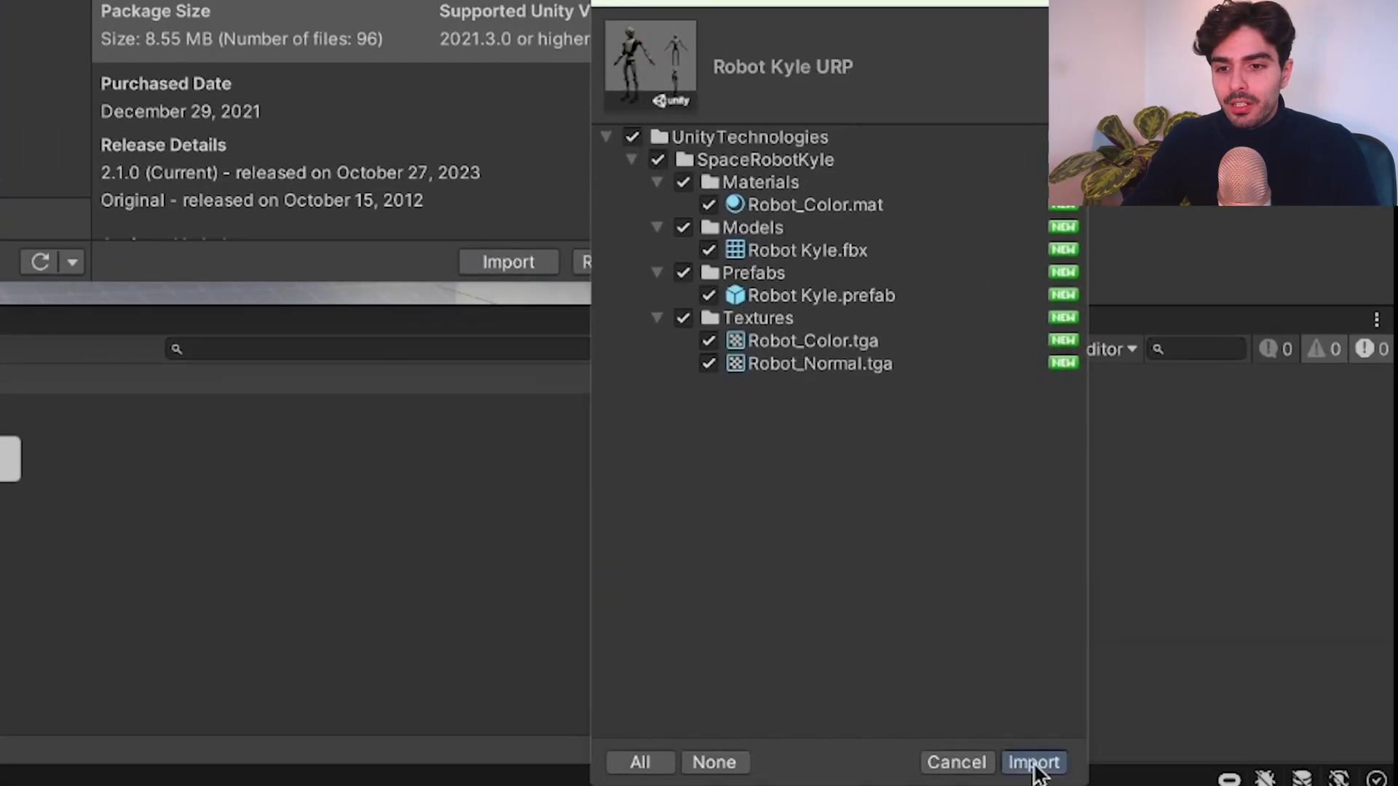
click(1189, 779)
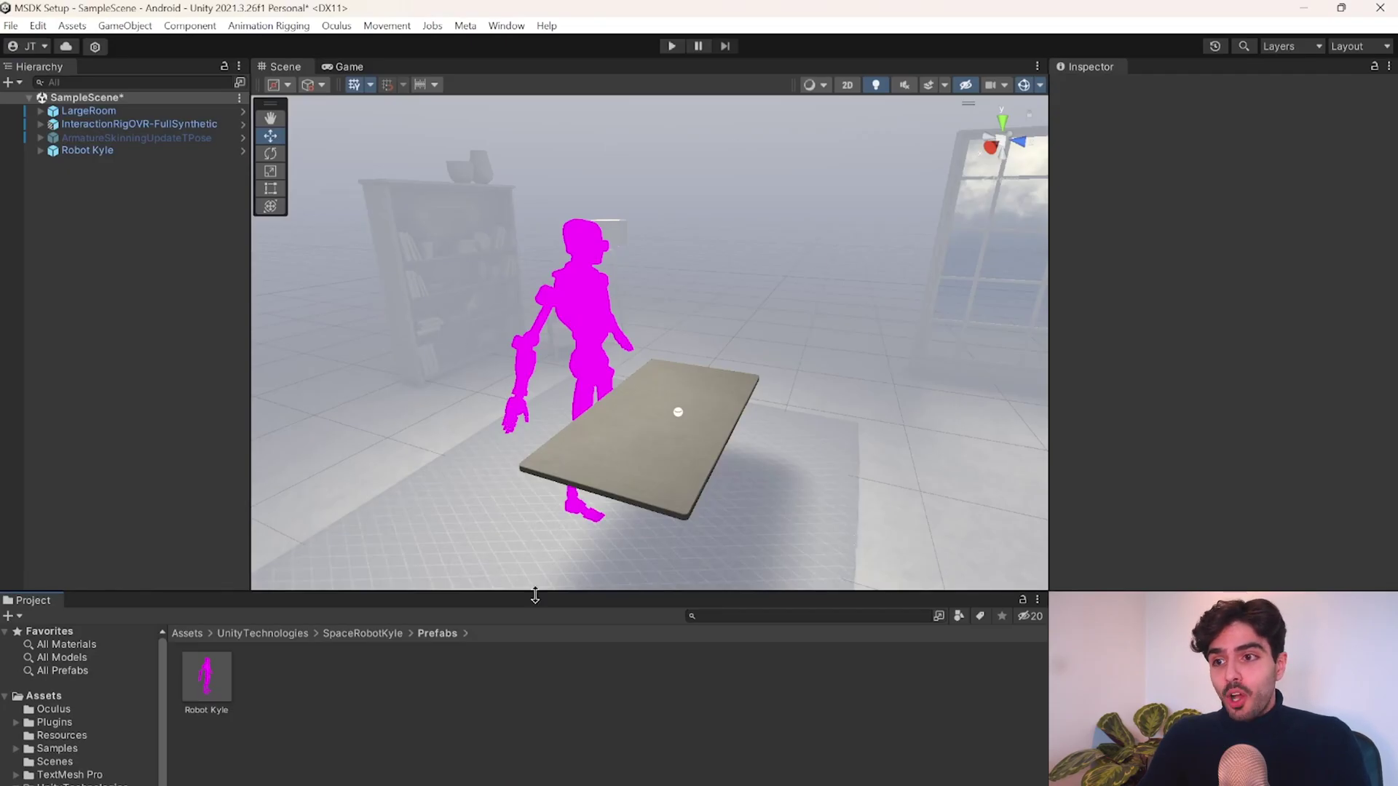
Expand Robot Kyle in the Hierarchy, collapse Root, and select its Robot mesh child.
click(108, 153)
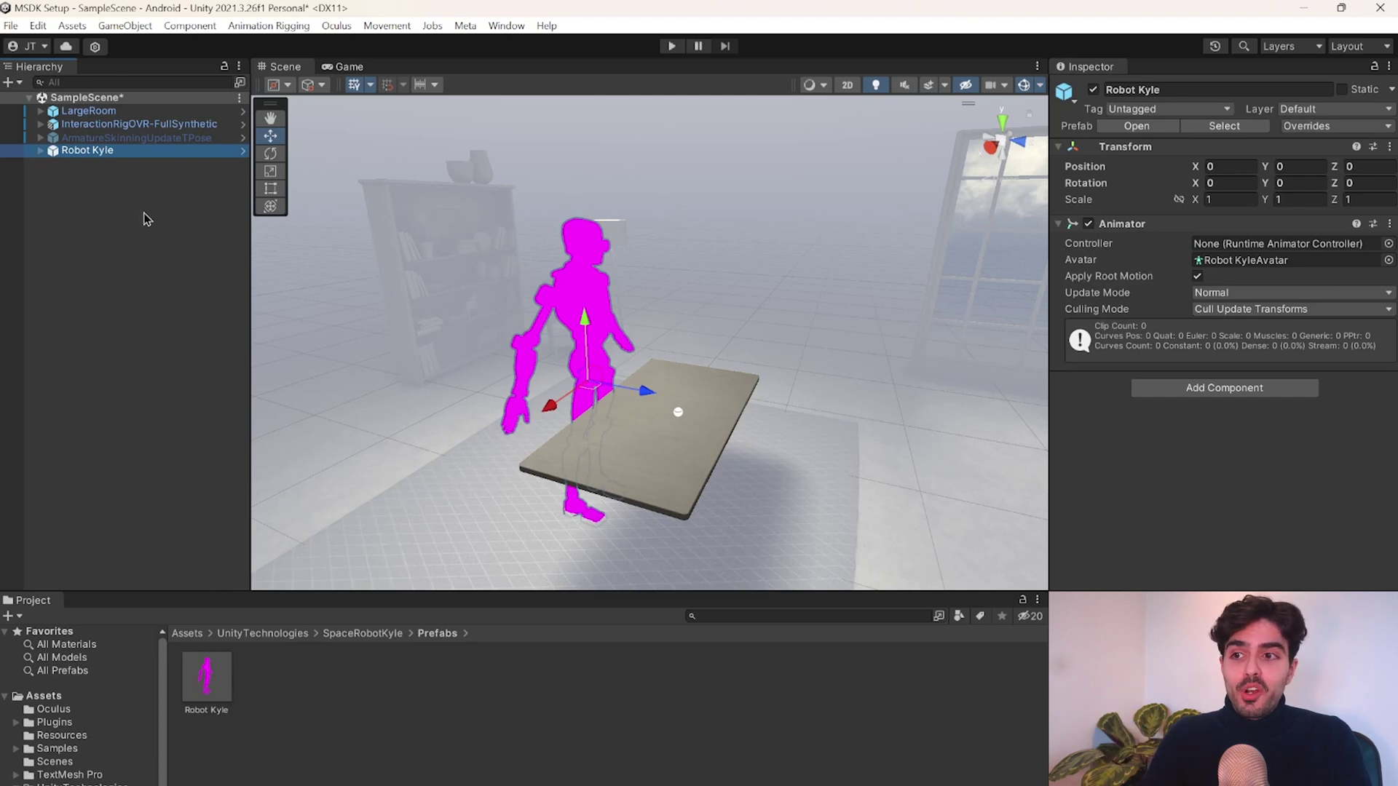
click(40, 150)
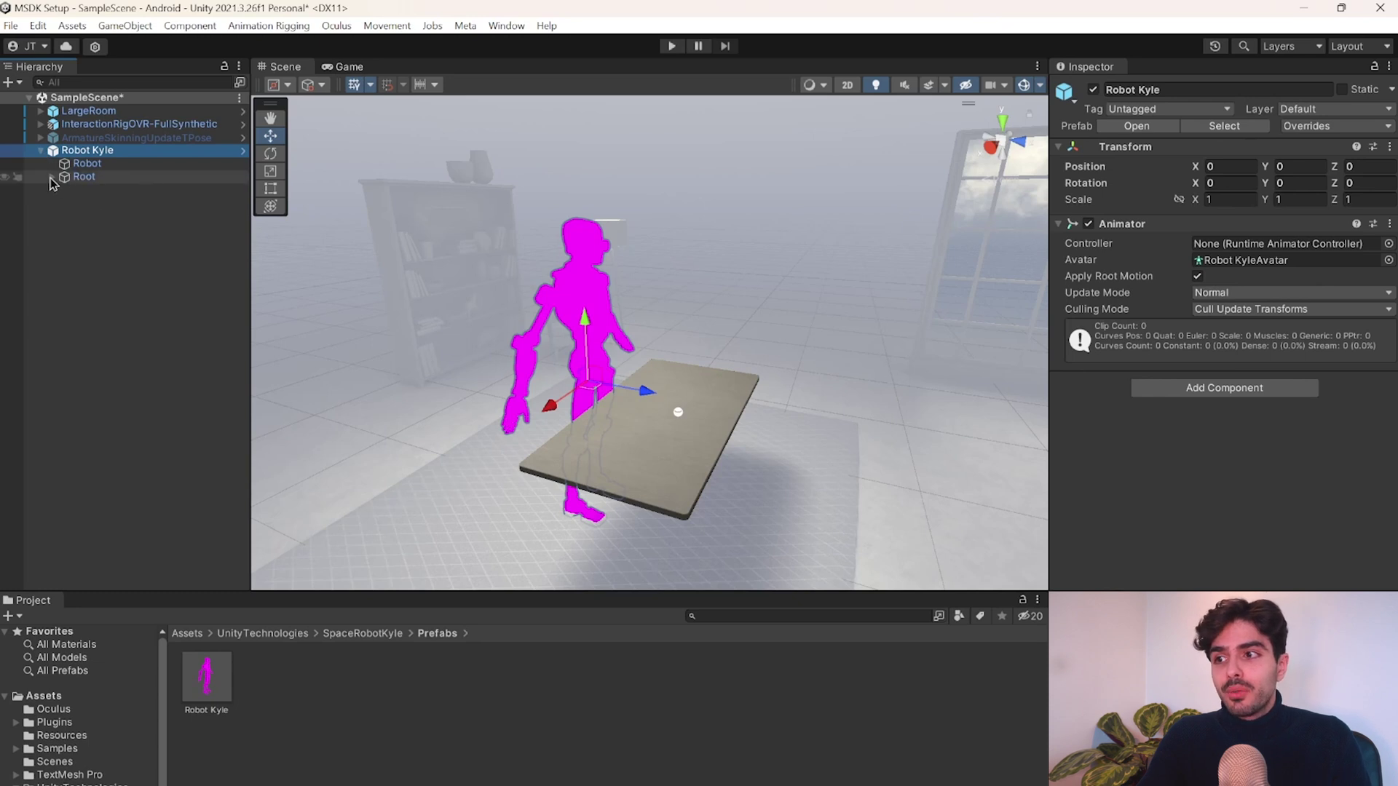
click(52, 178)
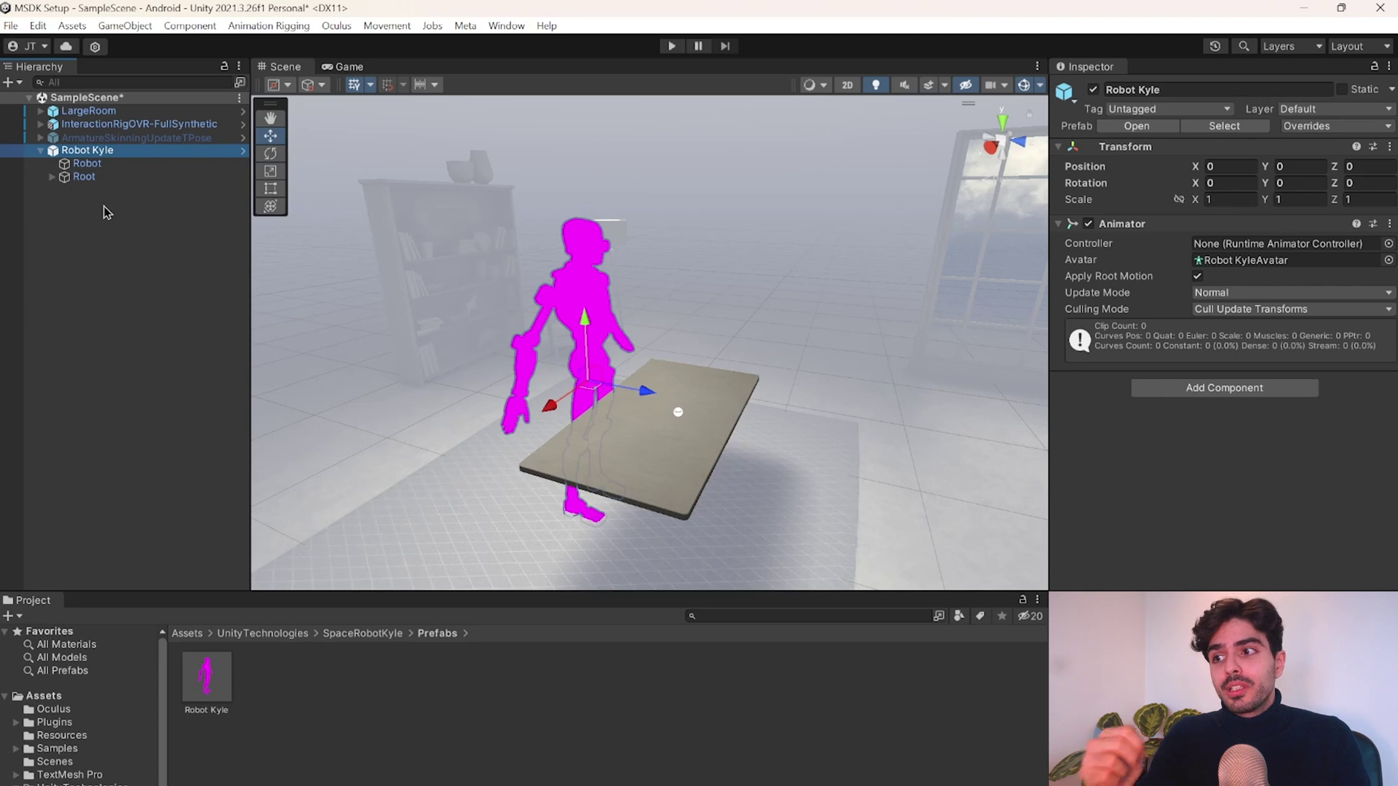
click(107, 167)
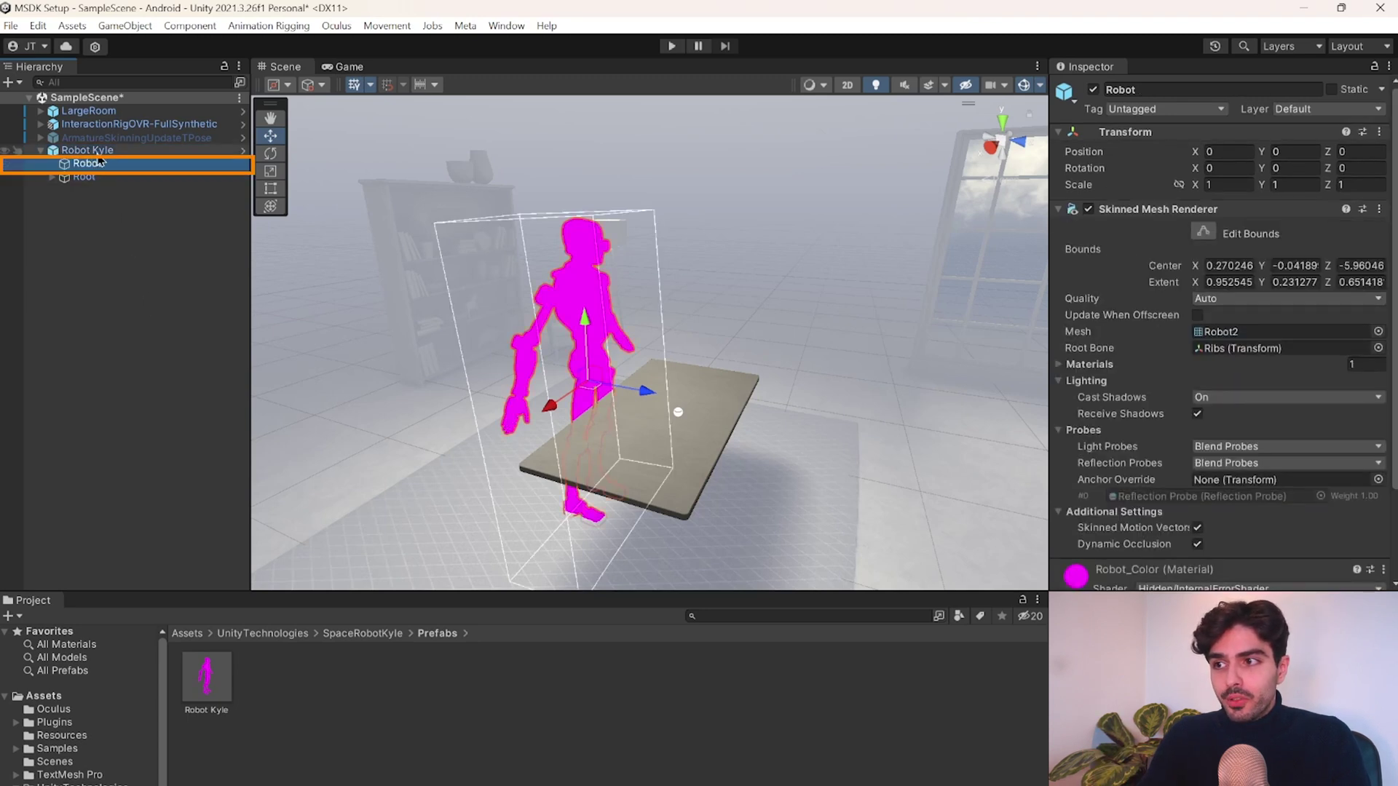
Give Robot_Color the Movement/PBR (Metallic) shader and lower its Metallic to 0.323.
scroll(1226, 475, down, 3)
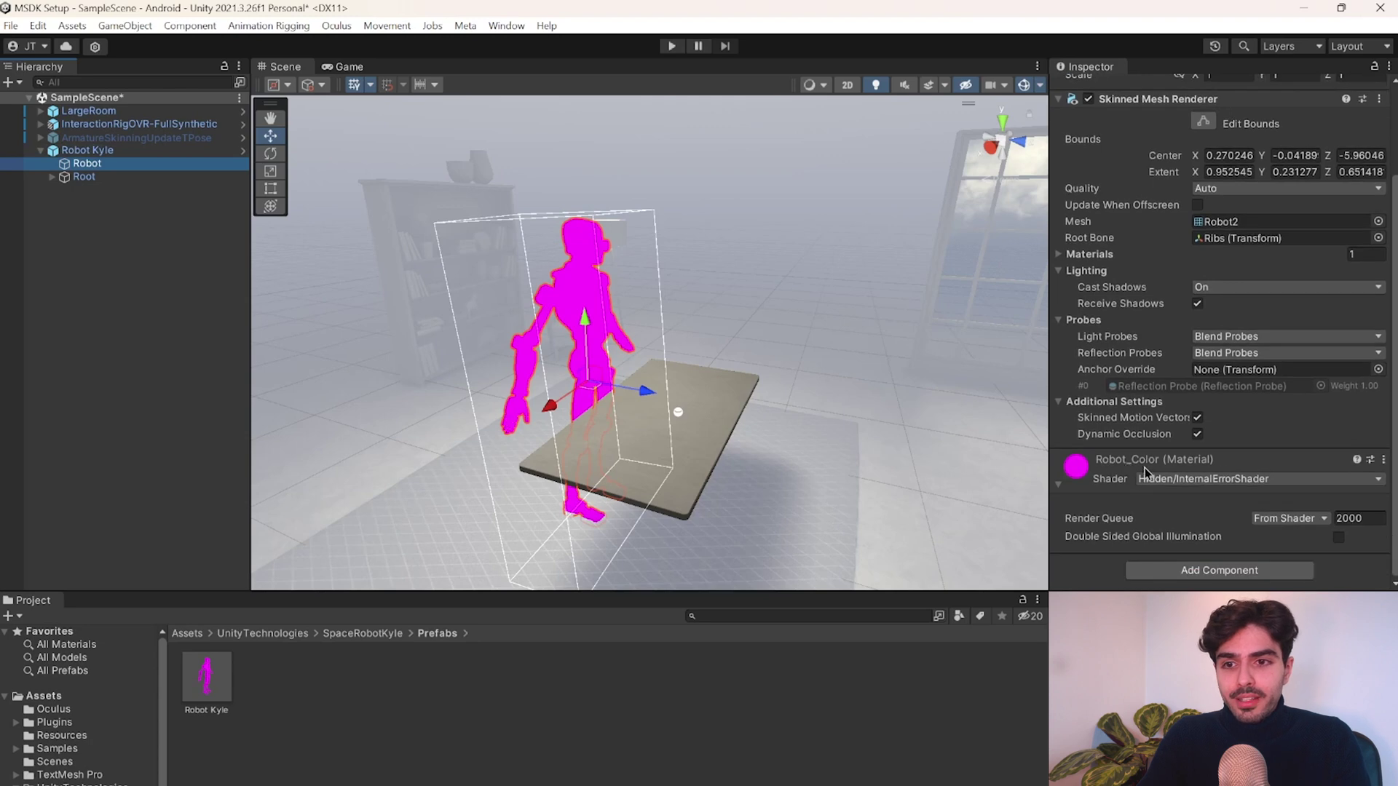
click(1187, 481)
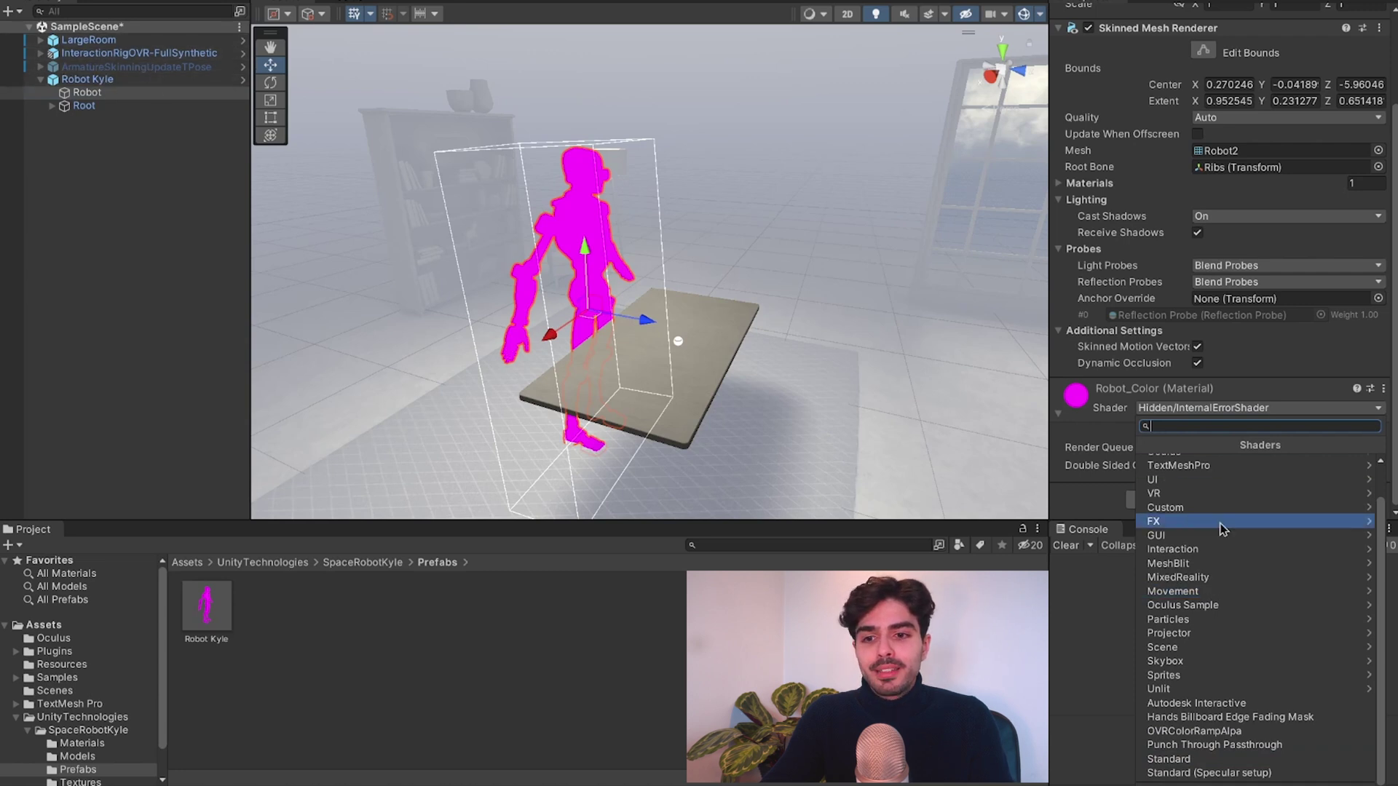
click(1179, 593)
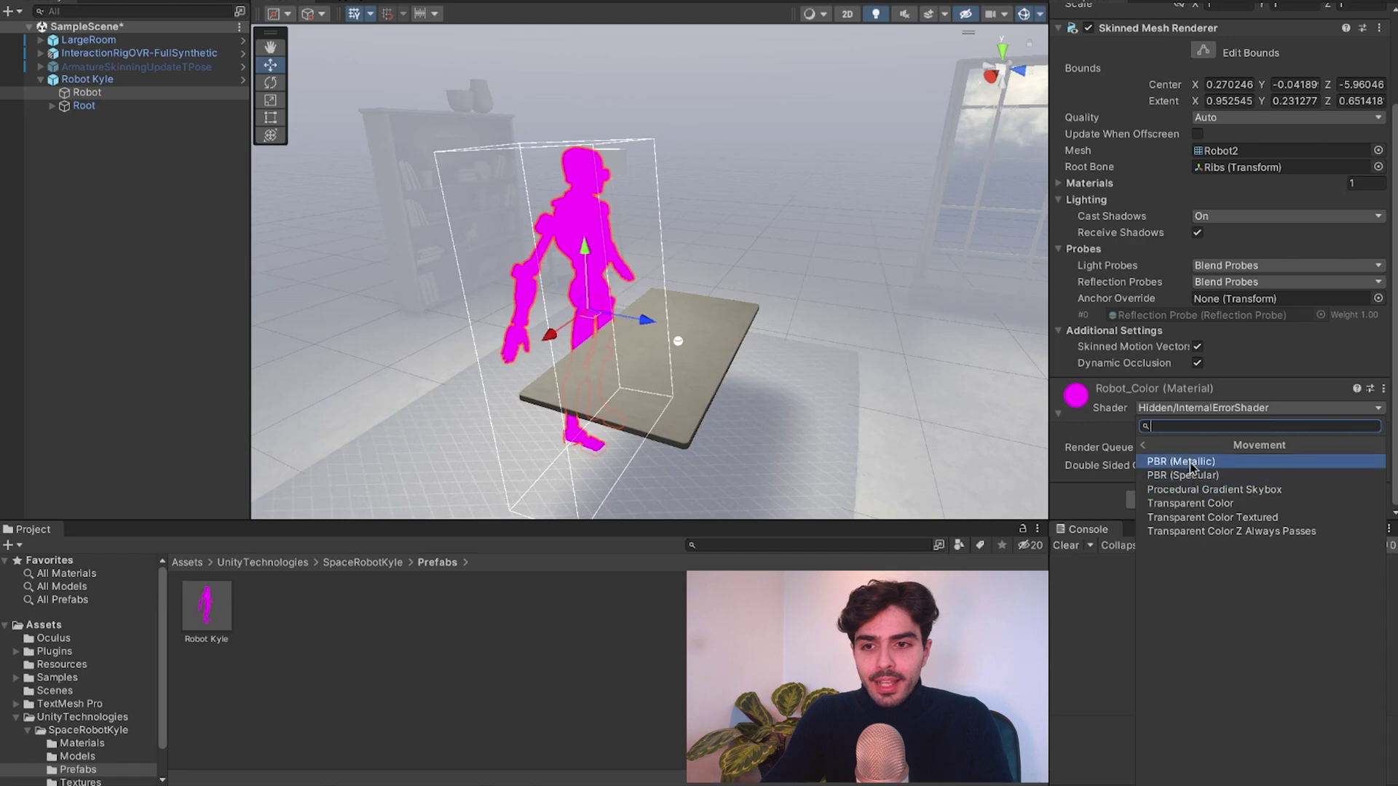
click(1181, 461)
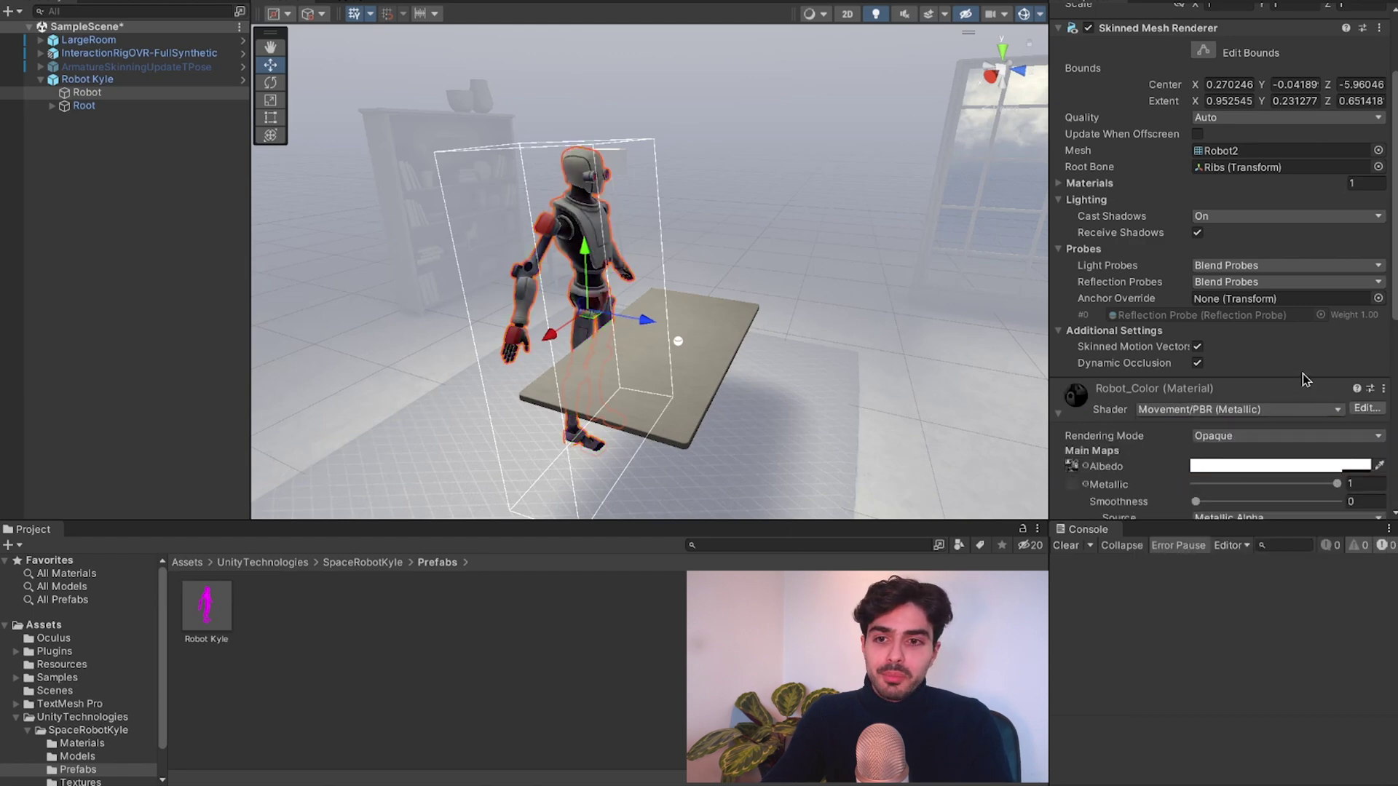
scroll(1203, 373, down, 4)
mouse_move(801, 292)
alt+mouse_down()
mouse_move(838, 277)
mouse_move(823, 257)
mouse_move(818, 291)
mouse_move(775, 276)
mouse_move(801, 284)
alt+mouse_up()
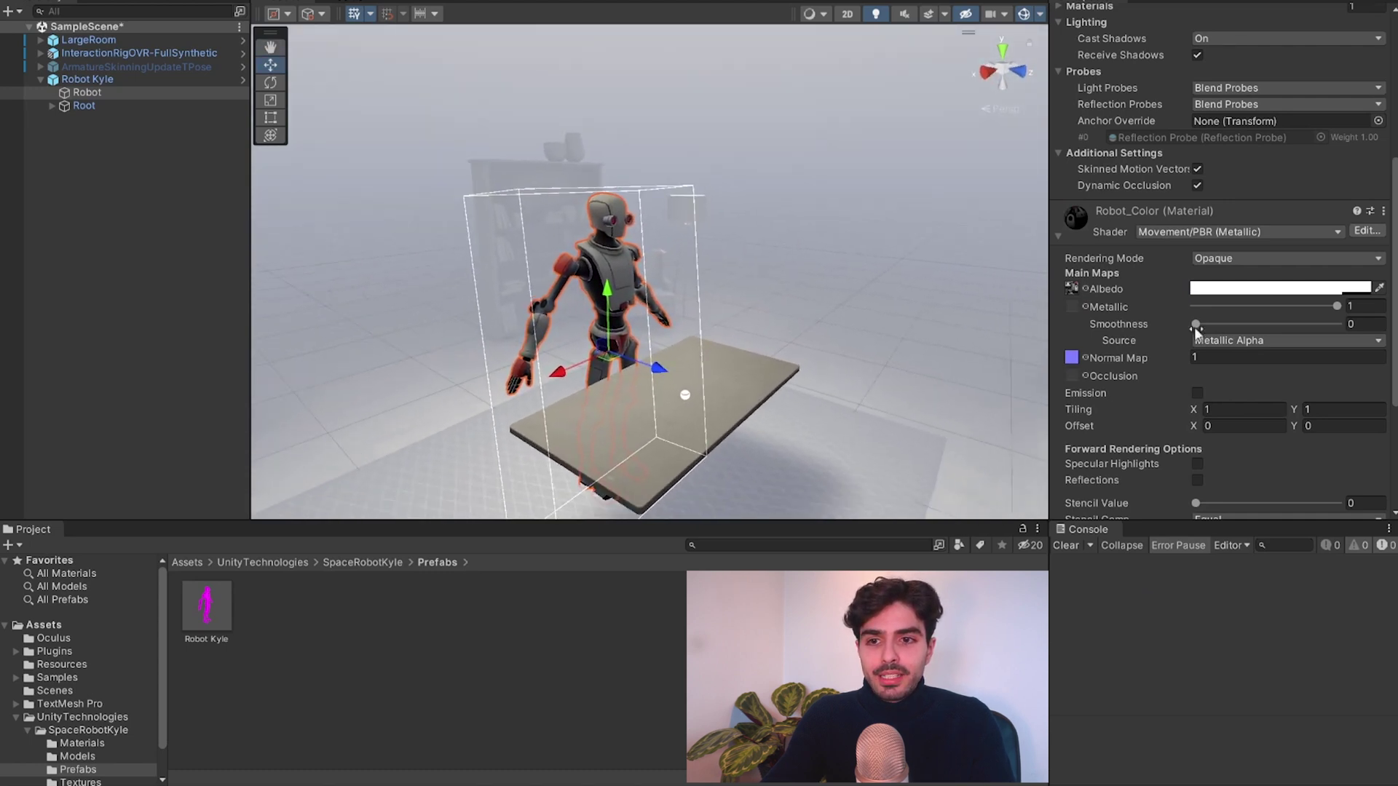
drag(1338, 307, 1240, 307)
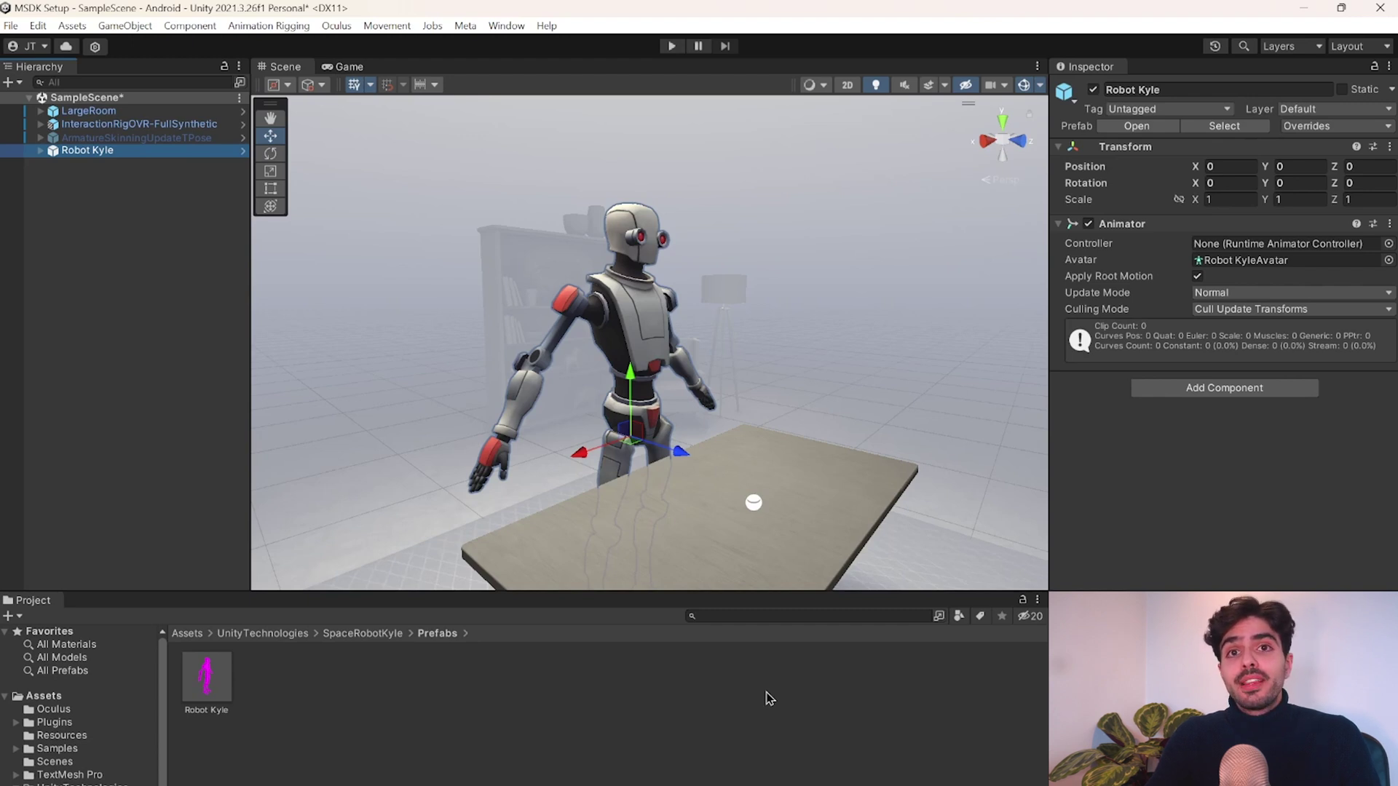
Select the Robot Kyle model asset in the SpaceRobotKyle/Models folder.
click(97, 153)
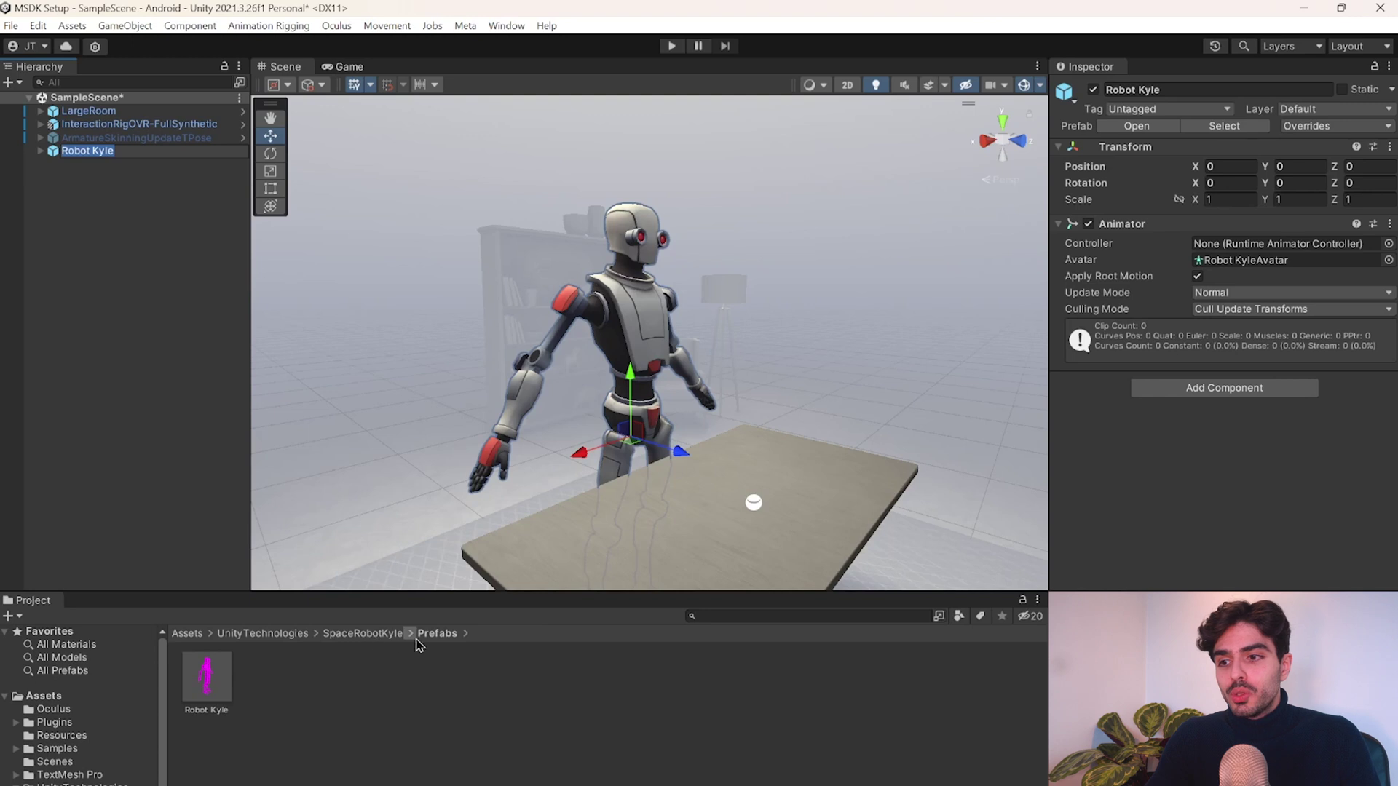
click(364, 634)
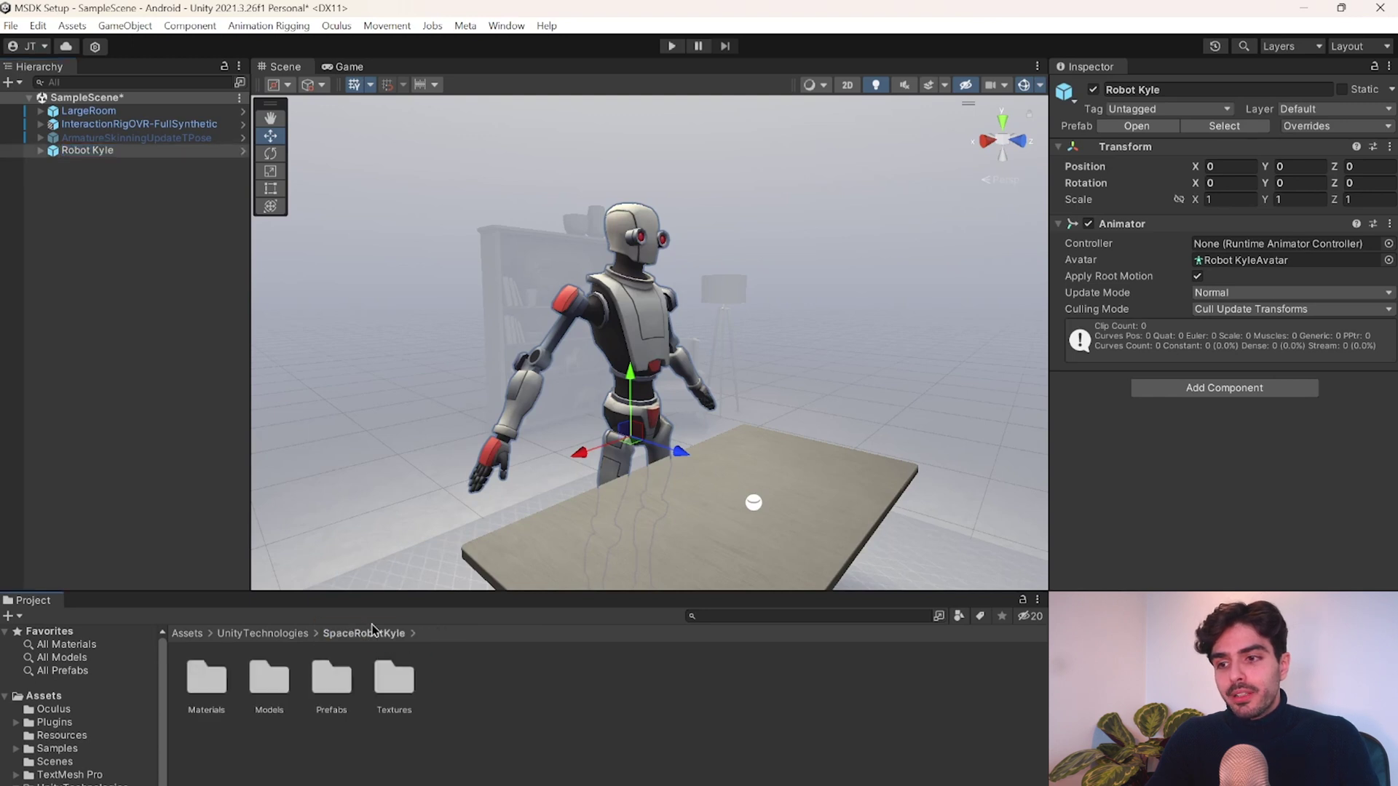
double_click(270, 679)
click(206, 677)
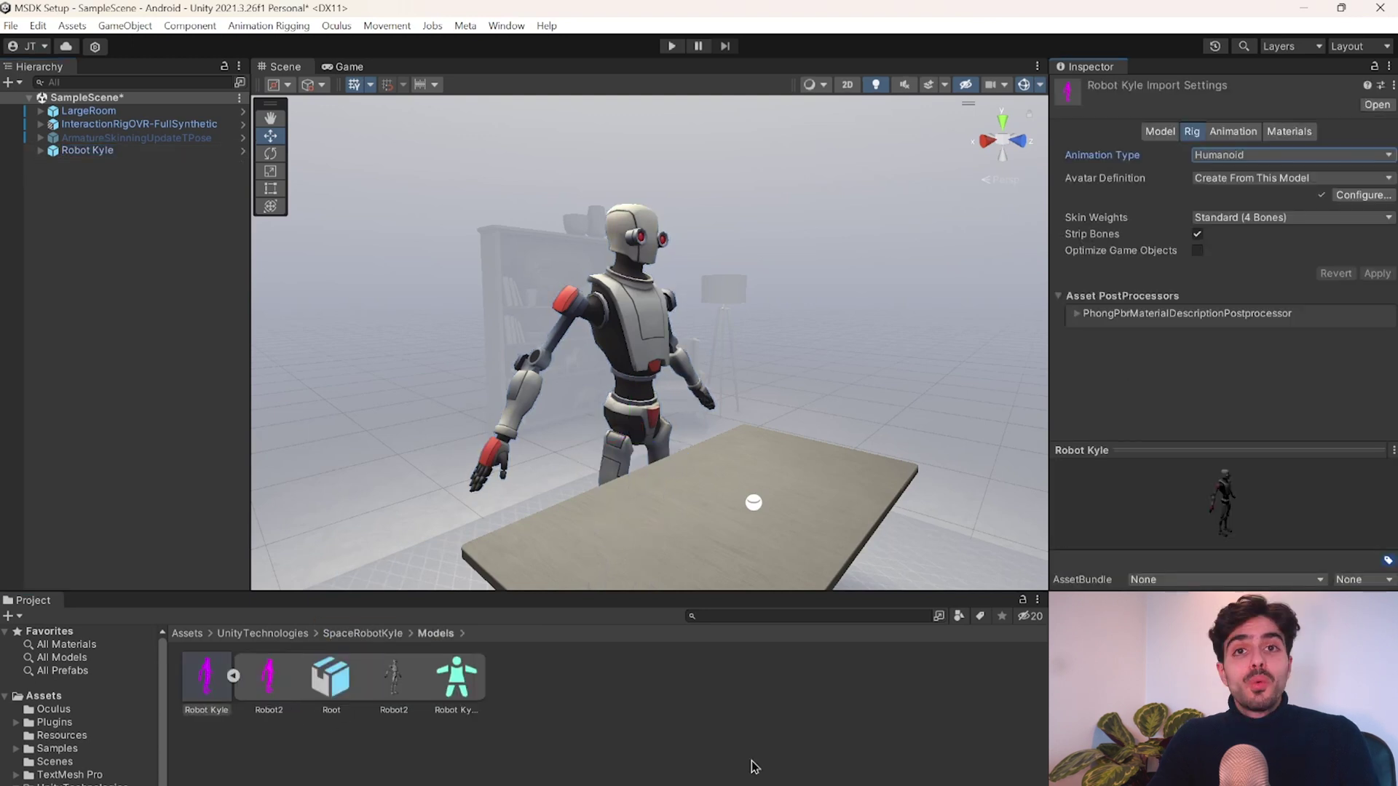
click(754, 767)
click(206, 677)
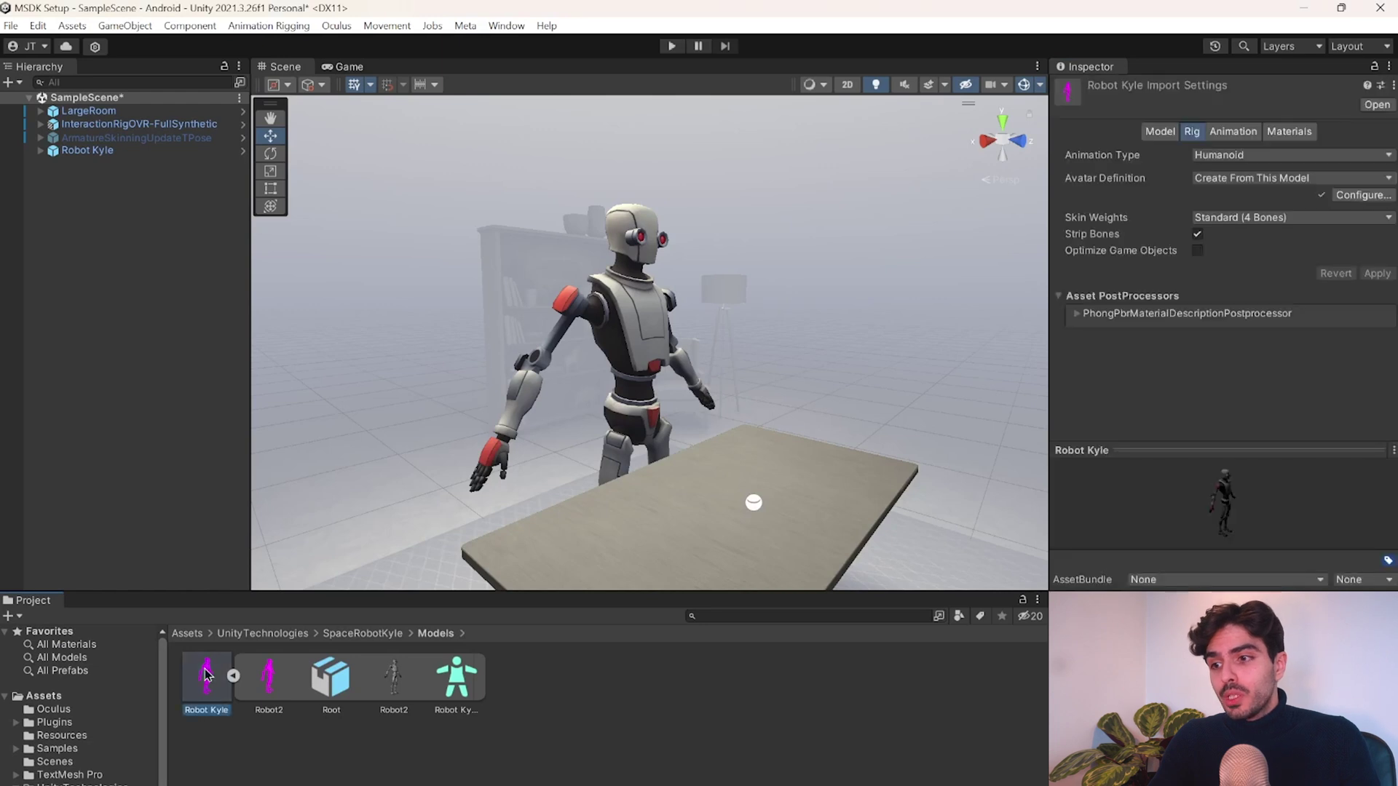
Set the model's Rig Animation Type to Humanoid and apply it.
click(1194, 136)
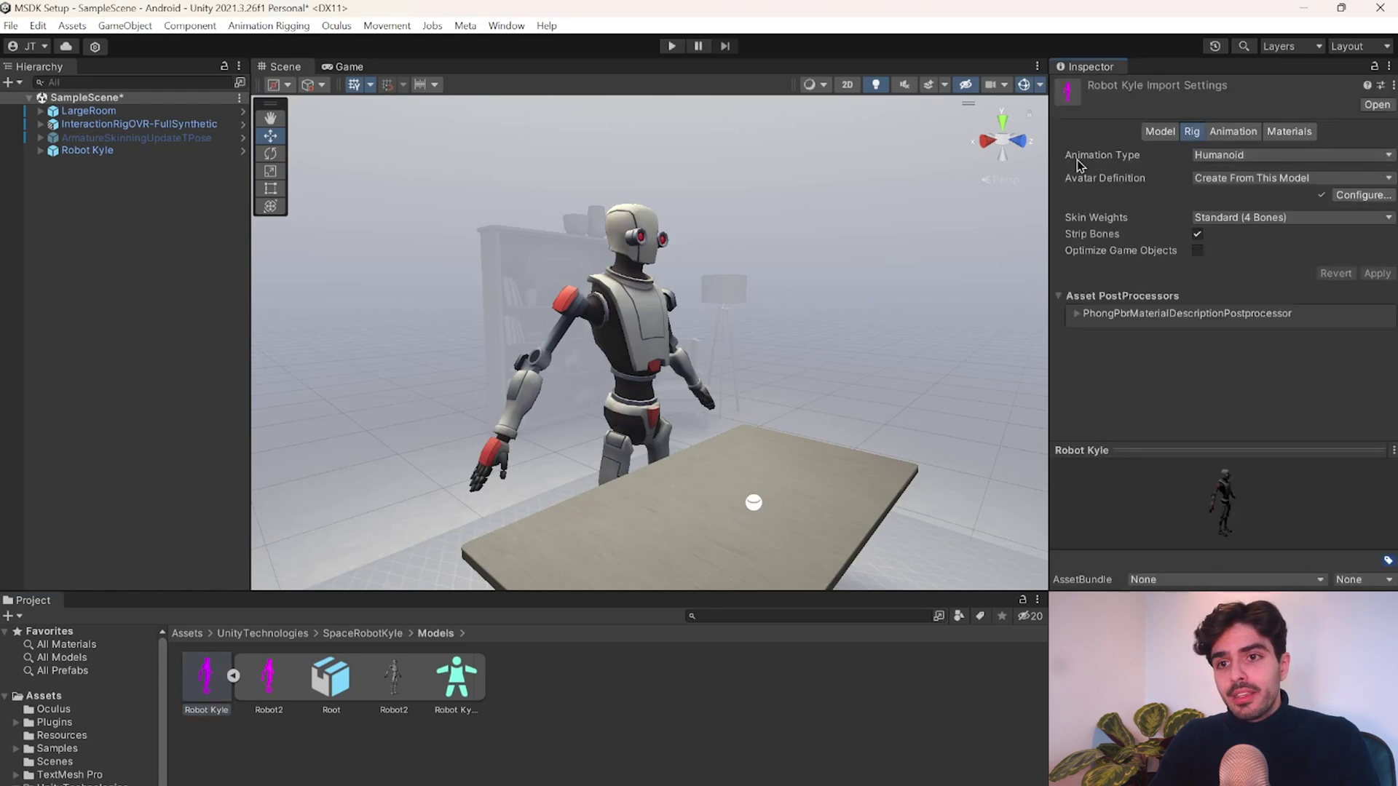
click(1271, 157)
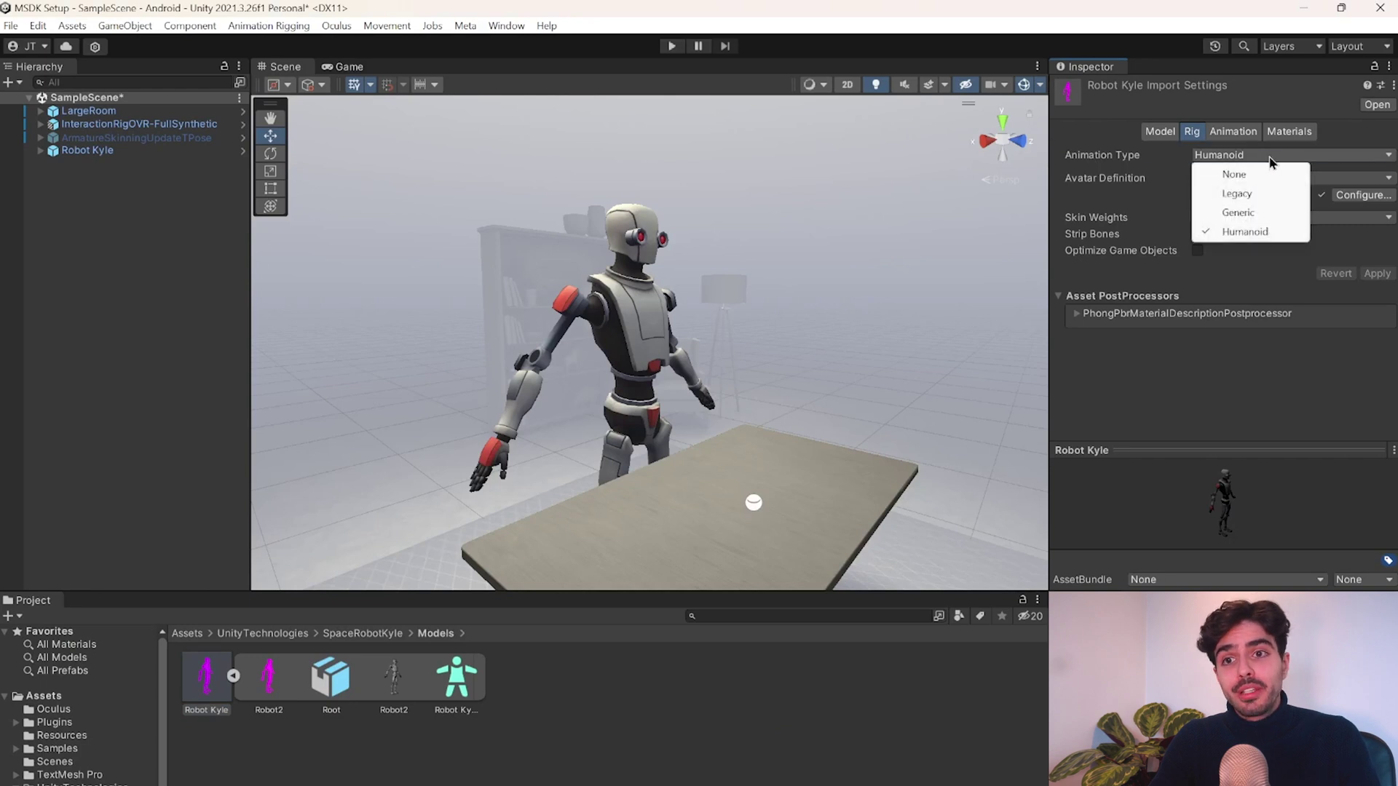
click(1245, 232)
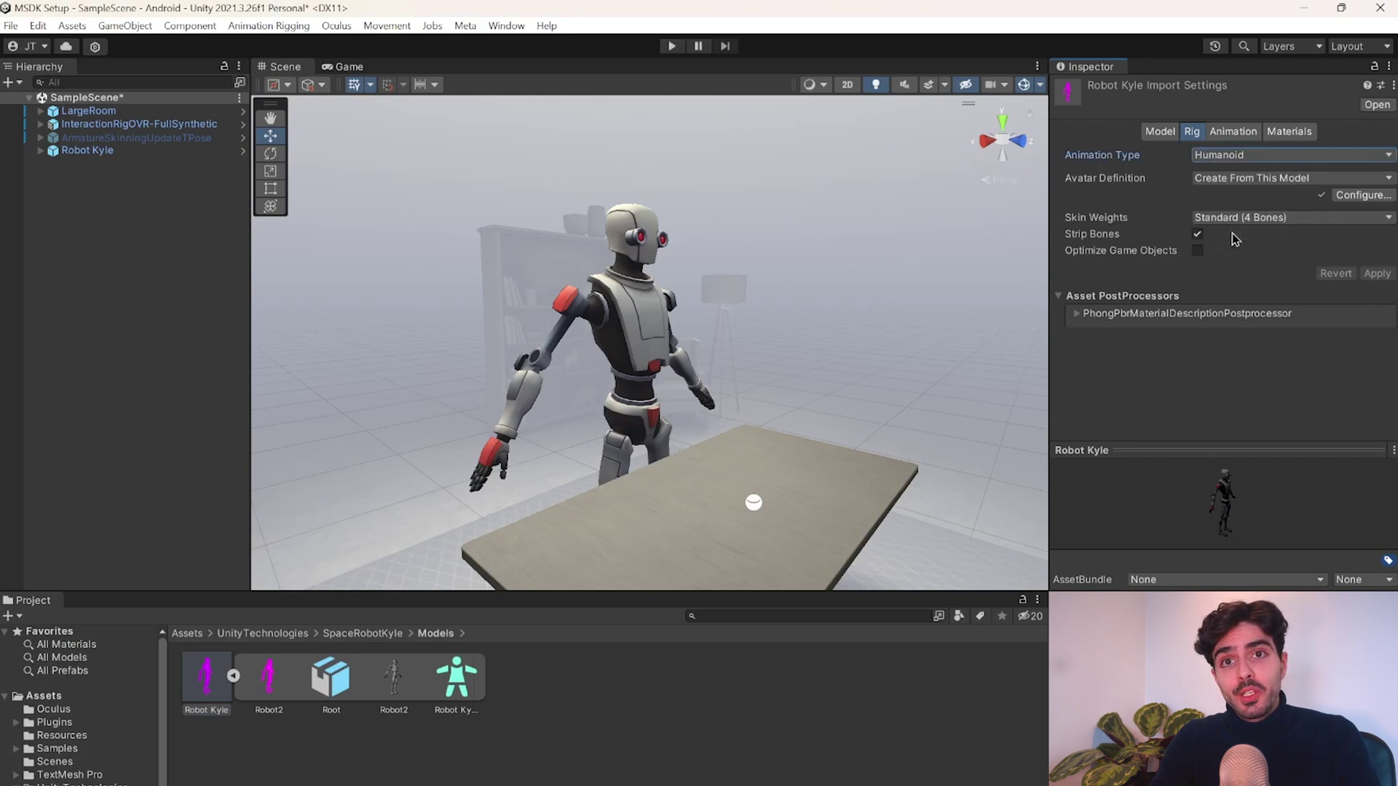
click(1378, 274)
Enable Translation DoF in the Robot Kyle avatar's Muscles & Settings and apply.
click(1362, 195)
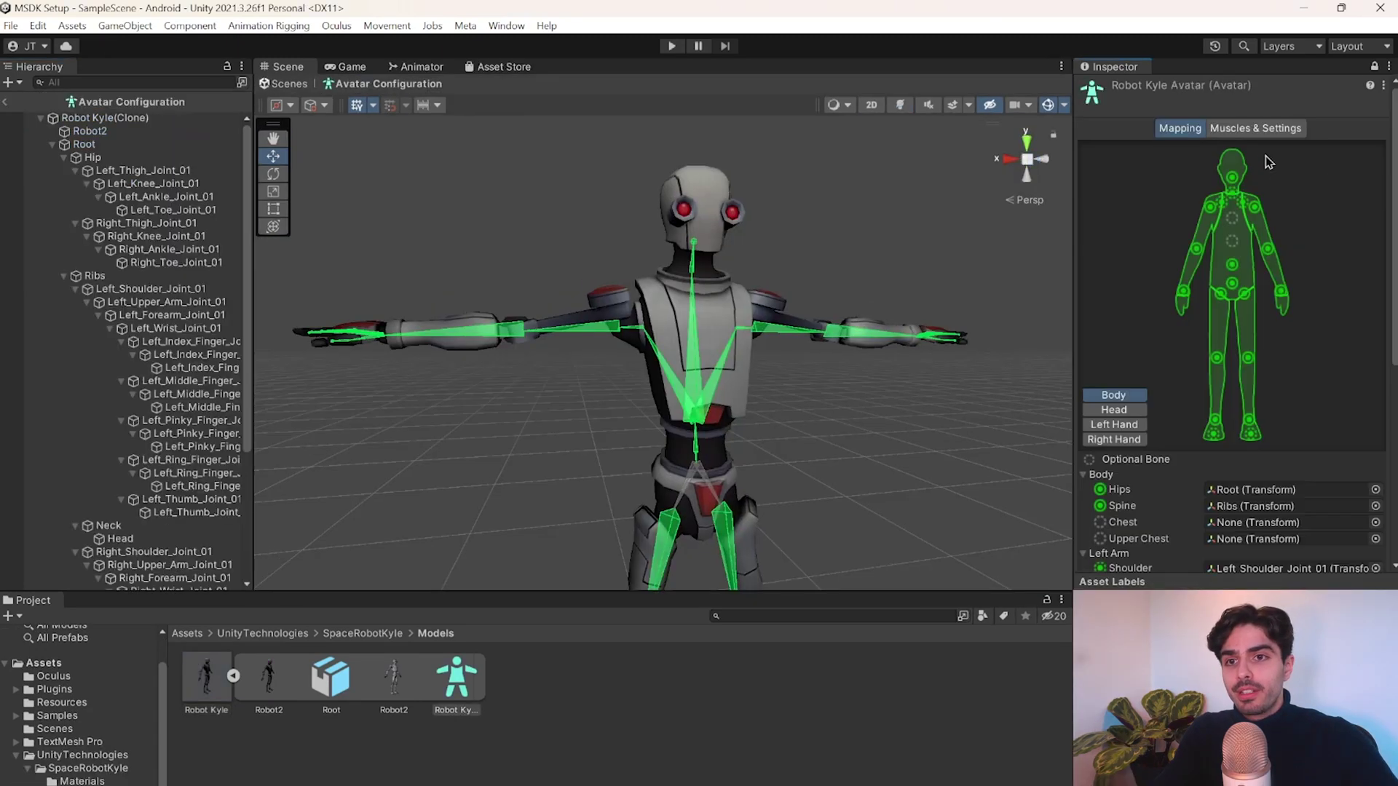
click(1256, 131)
scroll(1235, 292, down, 2)
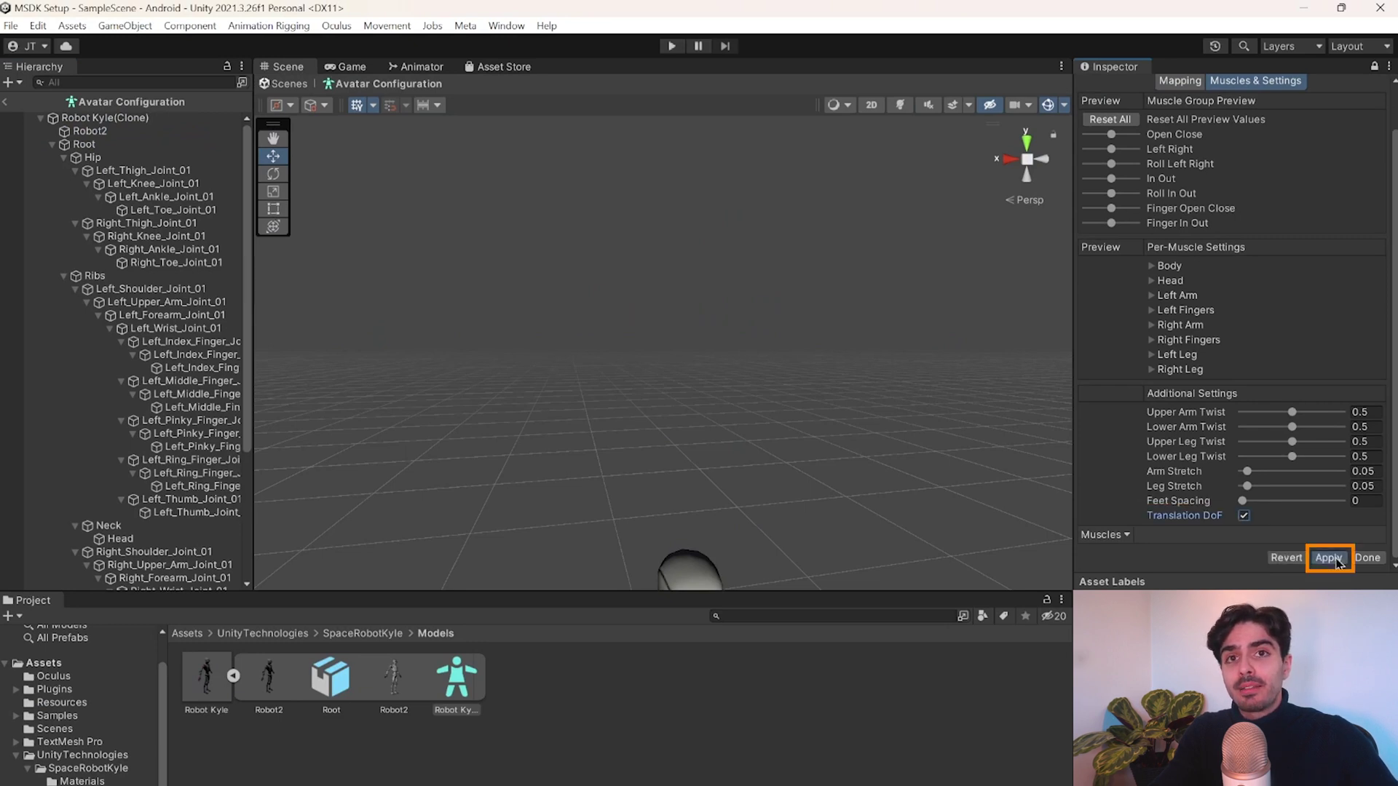
click(1330, 557)
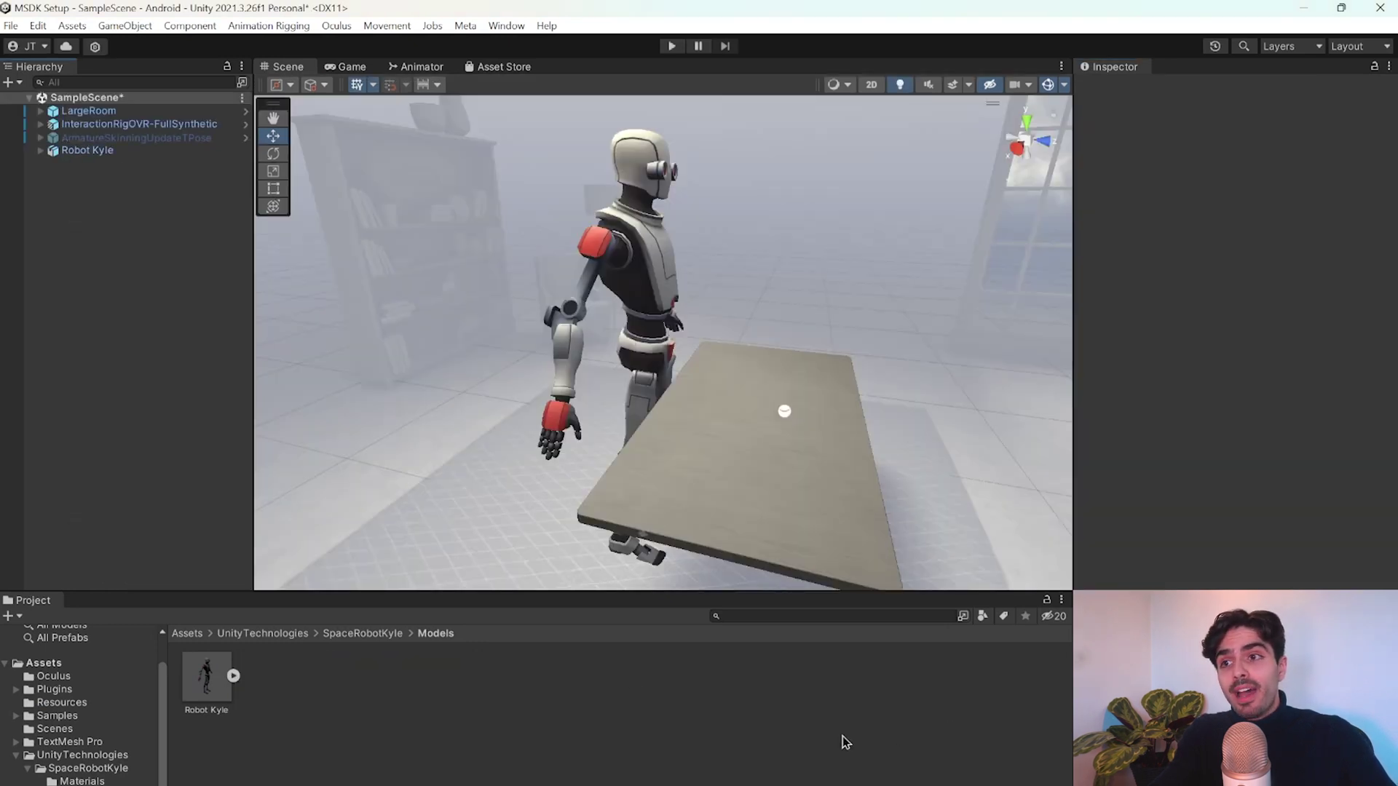
Add Movement Samples' Animation Rigging Retargeting (full body) (constraints) body tracking to Robot Kyle.
click(81, 151)
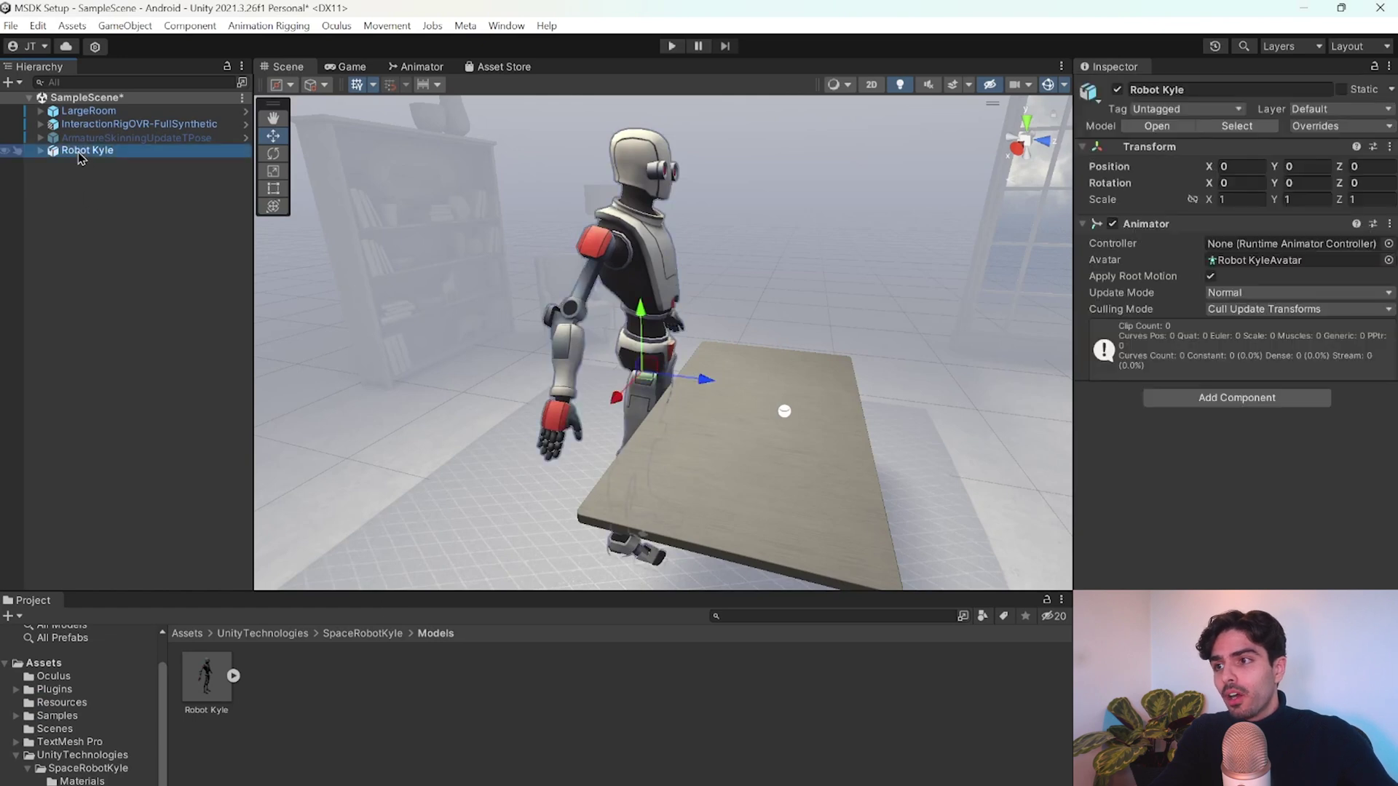
right_click(82, 154)
mouse_move(270, 712)
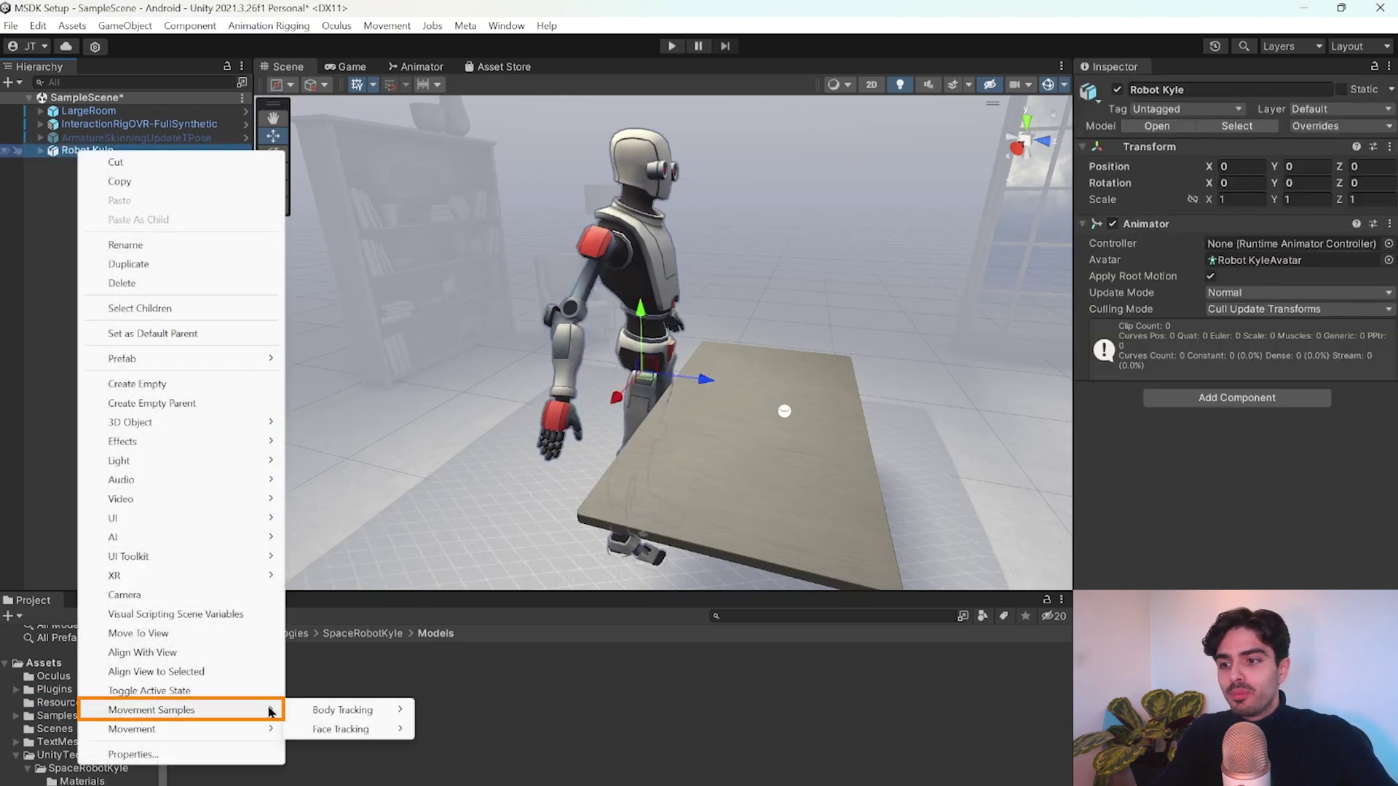
mouse_move(328, 712)
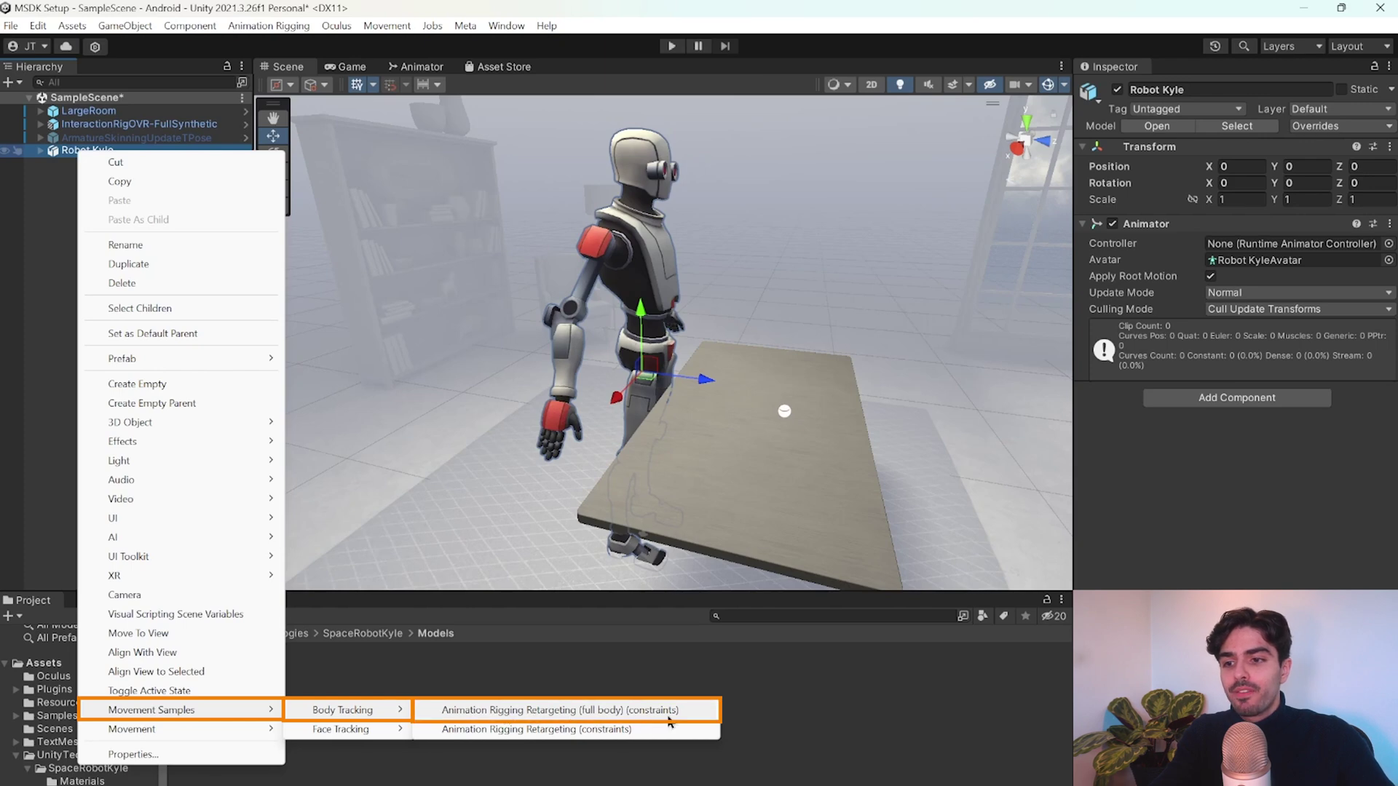
click(684, 715)
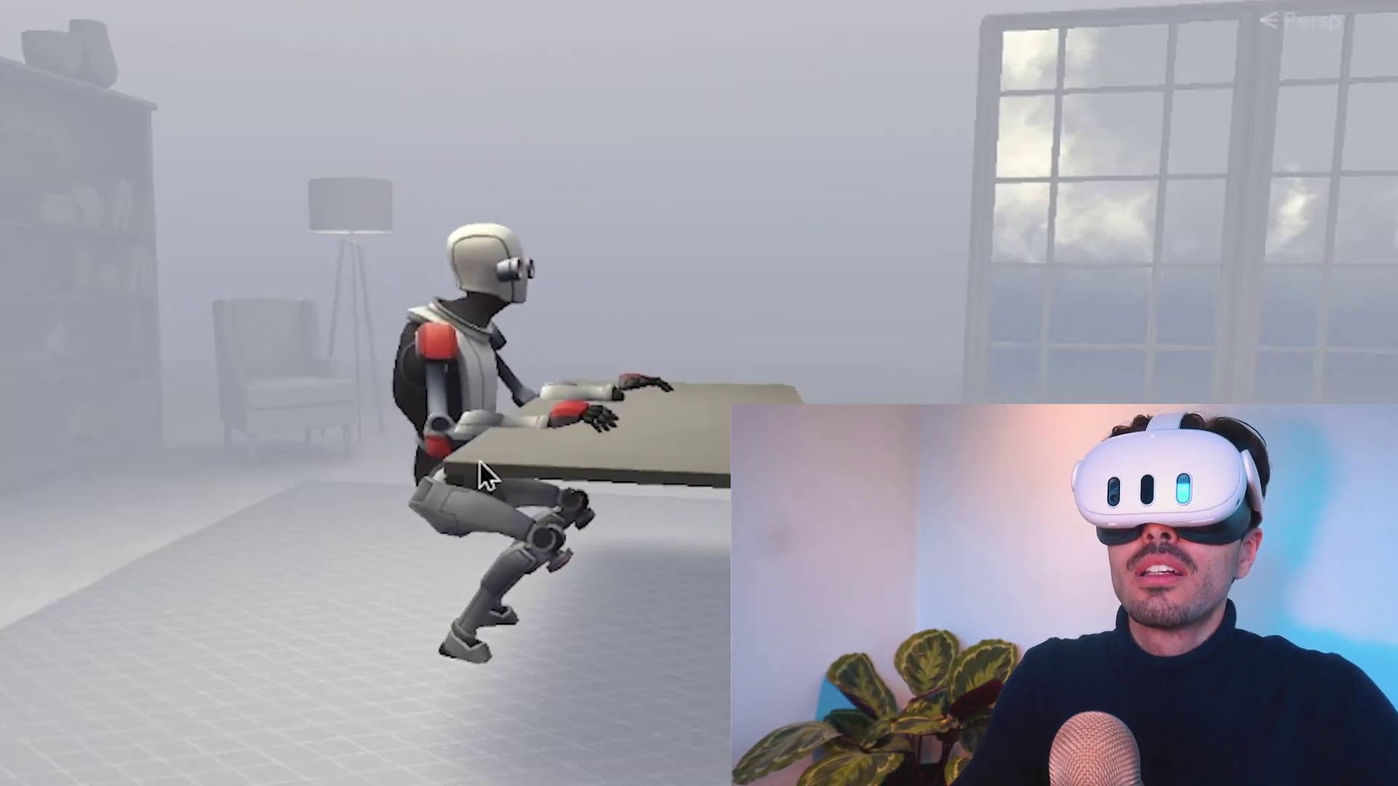
Orbit the Scene view to see the robot's tracked seated crouch from the side.
right_drag(479, 461, 614, 483)
right_drag(484, 343, 655, 431)
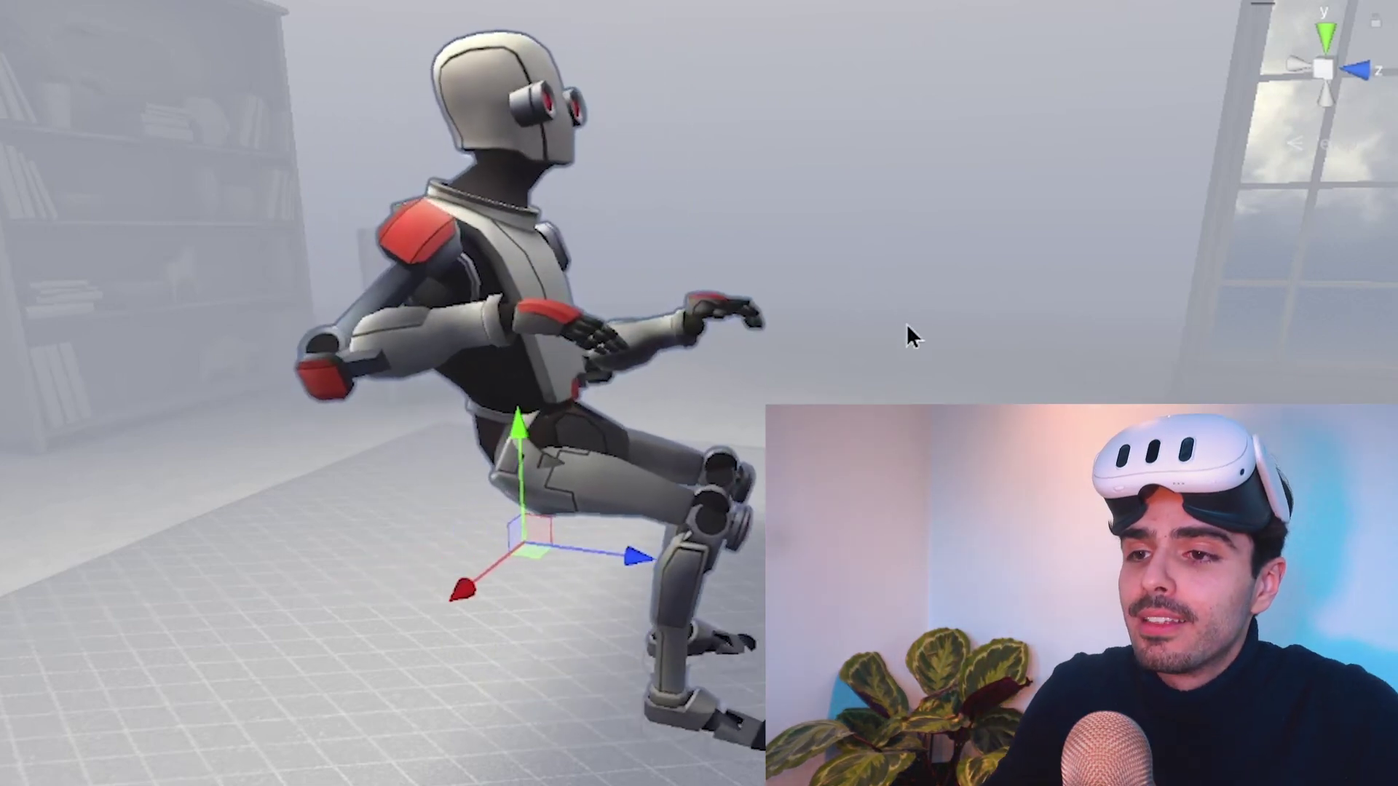
right_drag(907, 324, 752, 287)
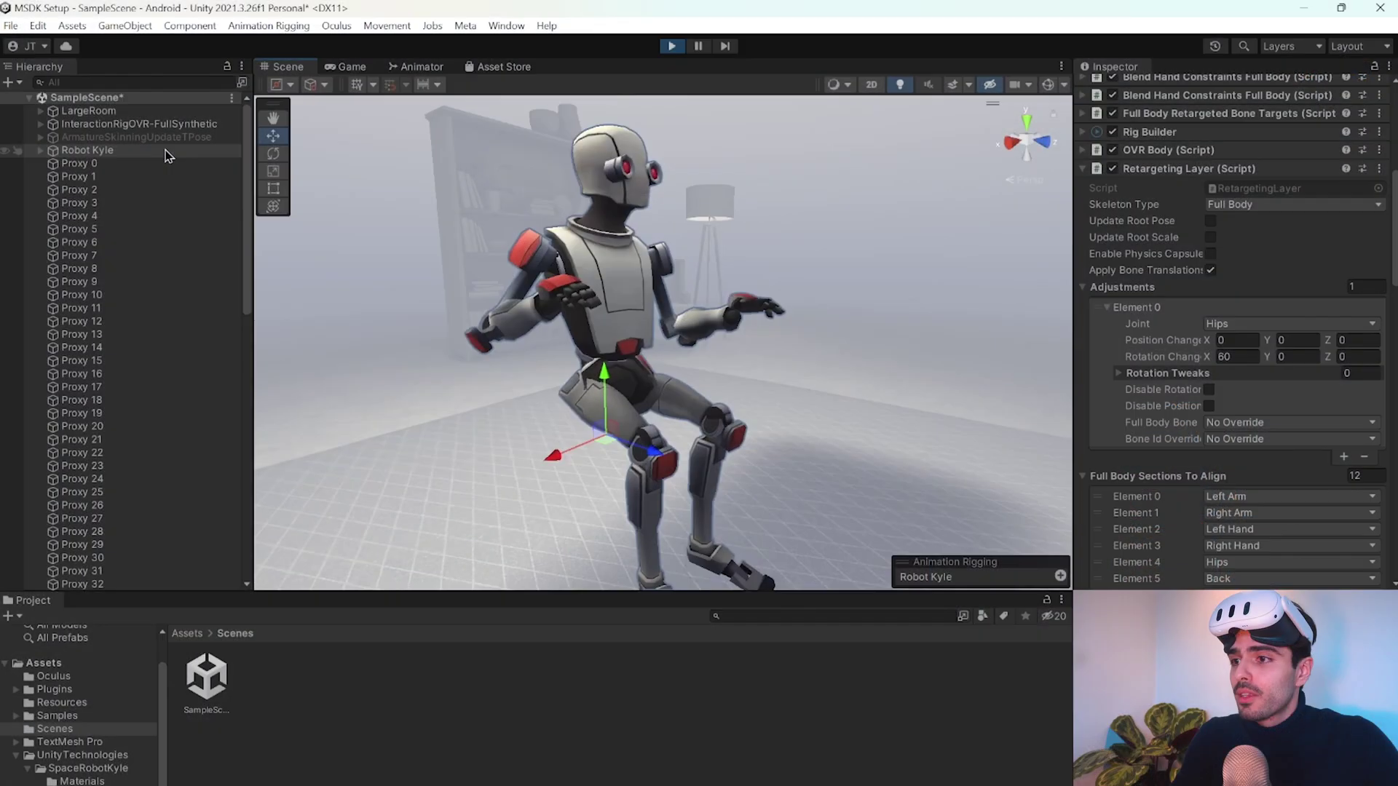
Set the hips' Rotation Change X adjustment in Robot Kyle's Retargeting Layer to 0.
click(94, 150)
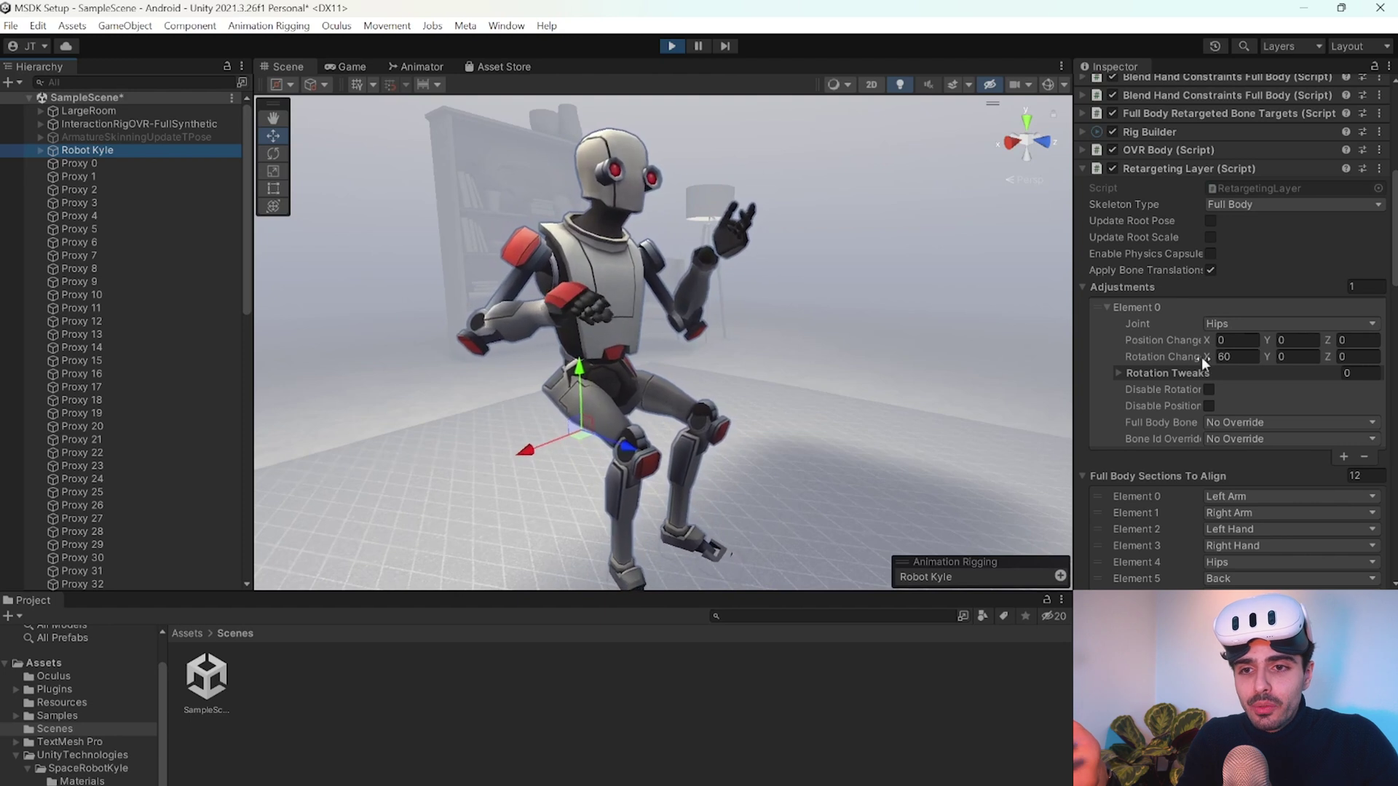
double_click(1231, 357)
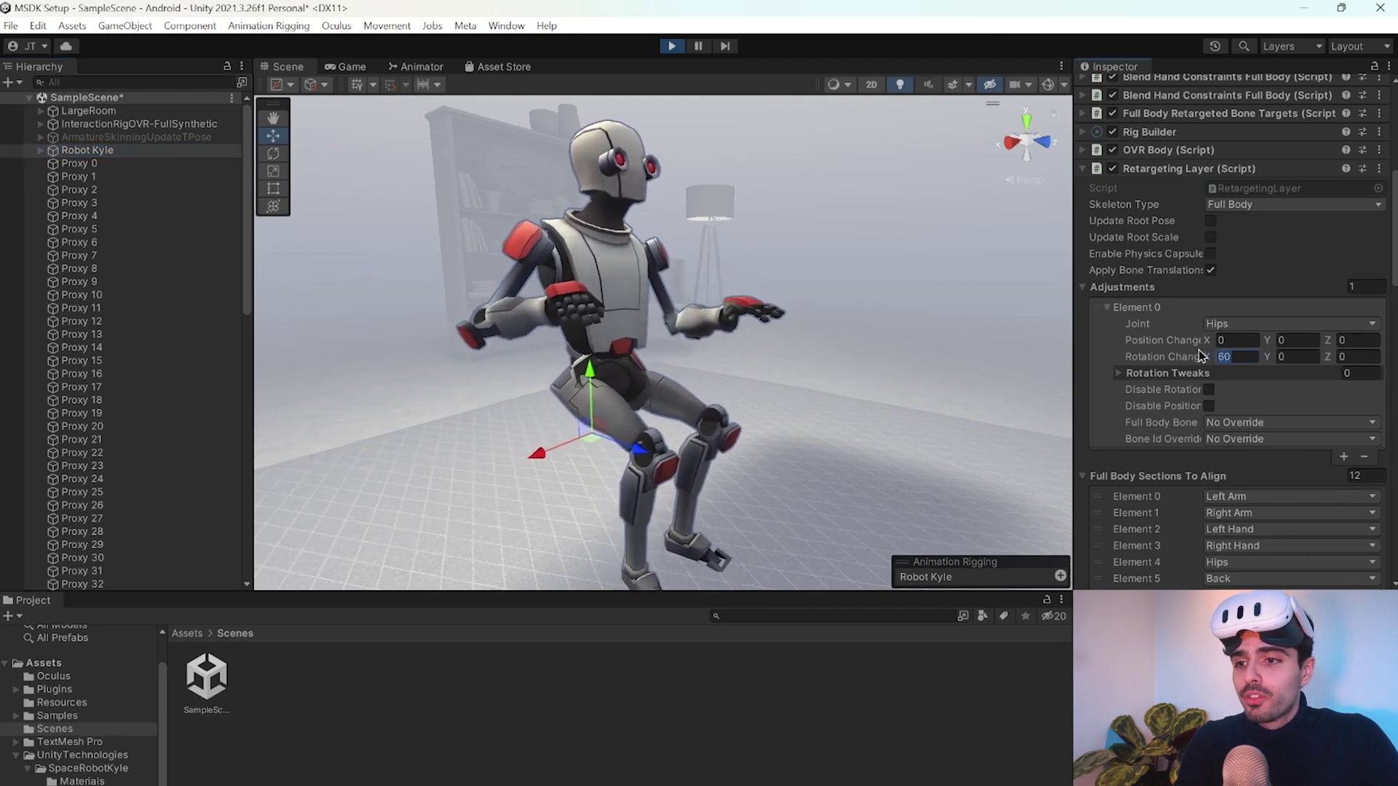
text(0)
key(Tab)
key(Tab)
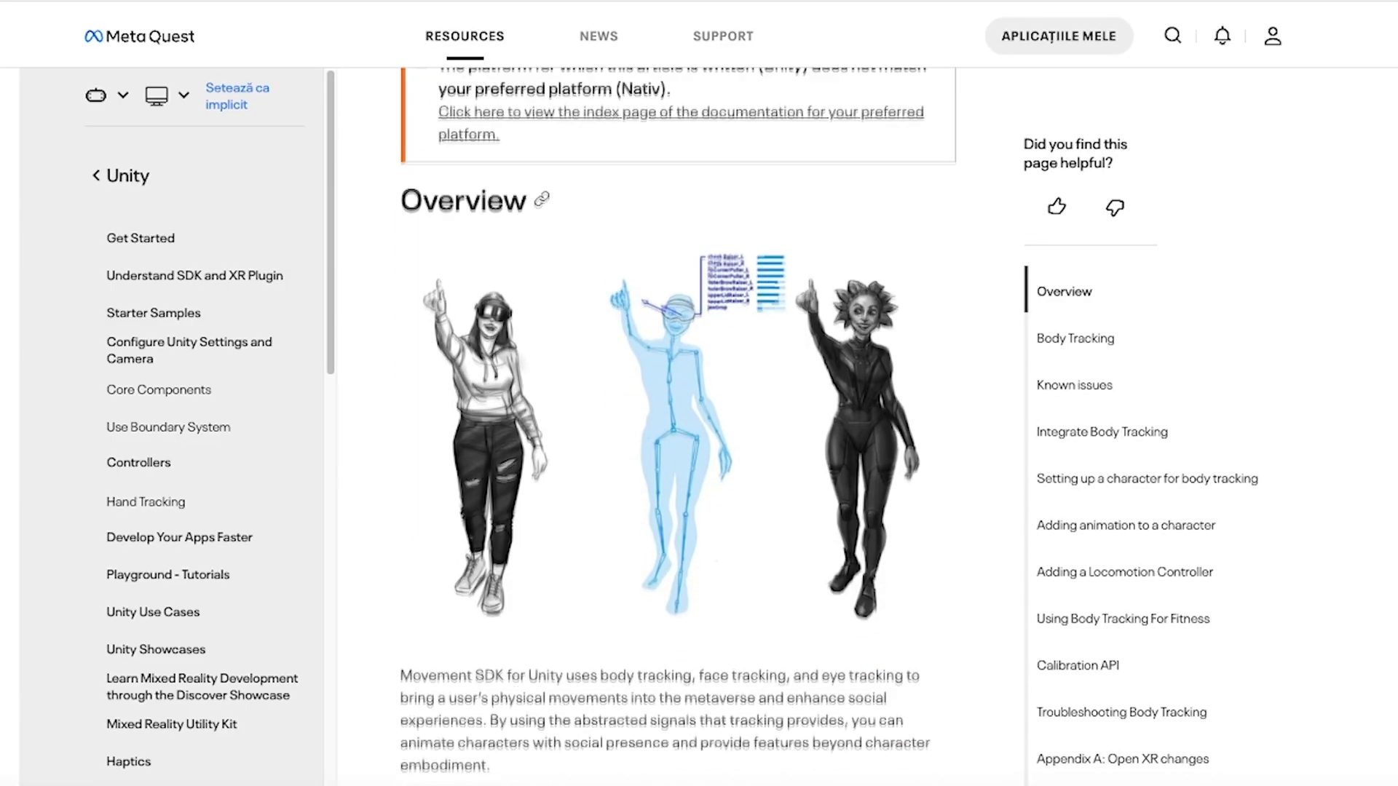
scroll(678, 426, down, 2)
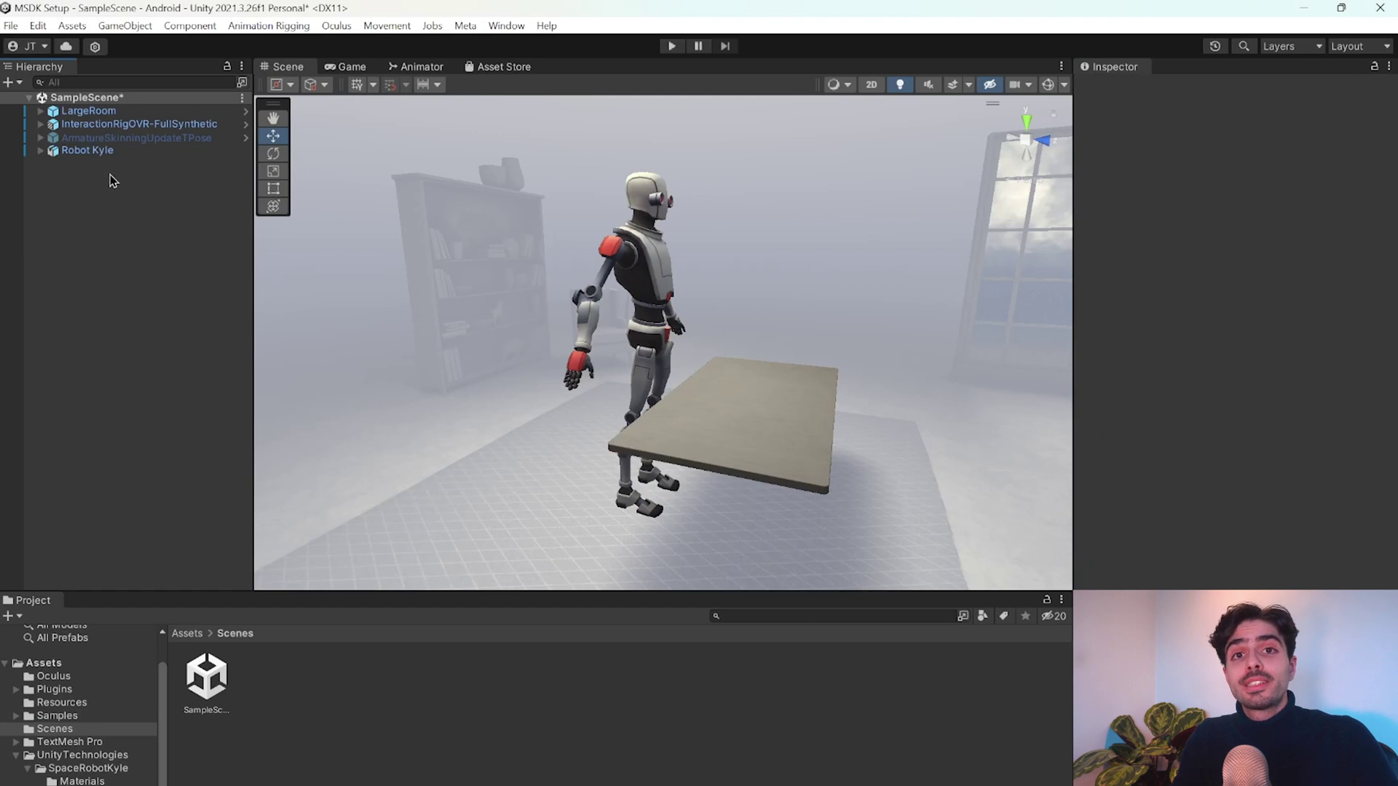
Scroll the Movement SDK docs to Body Tracking, then reselect Robot Kyle in Unity.
click(98, 151)
Select ArmatureSkinningUpdateTPose and activate it so its T-pose mesh shows in the scene.
click(103, 201)
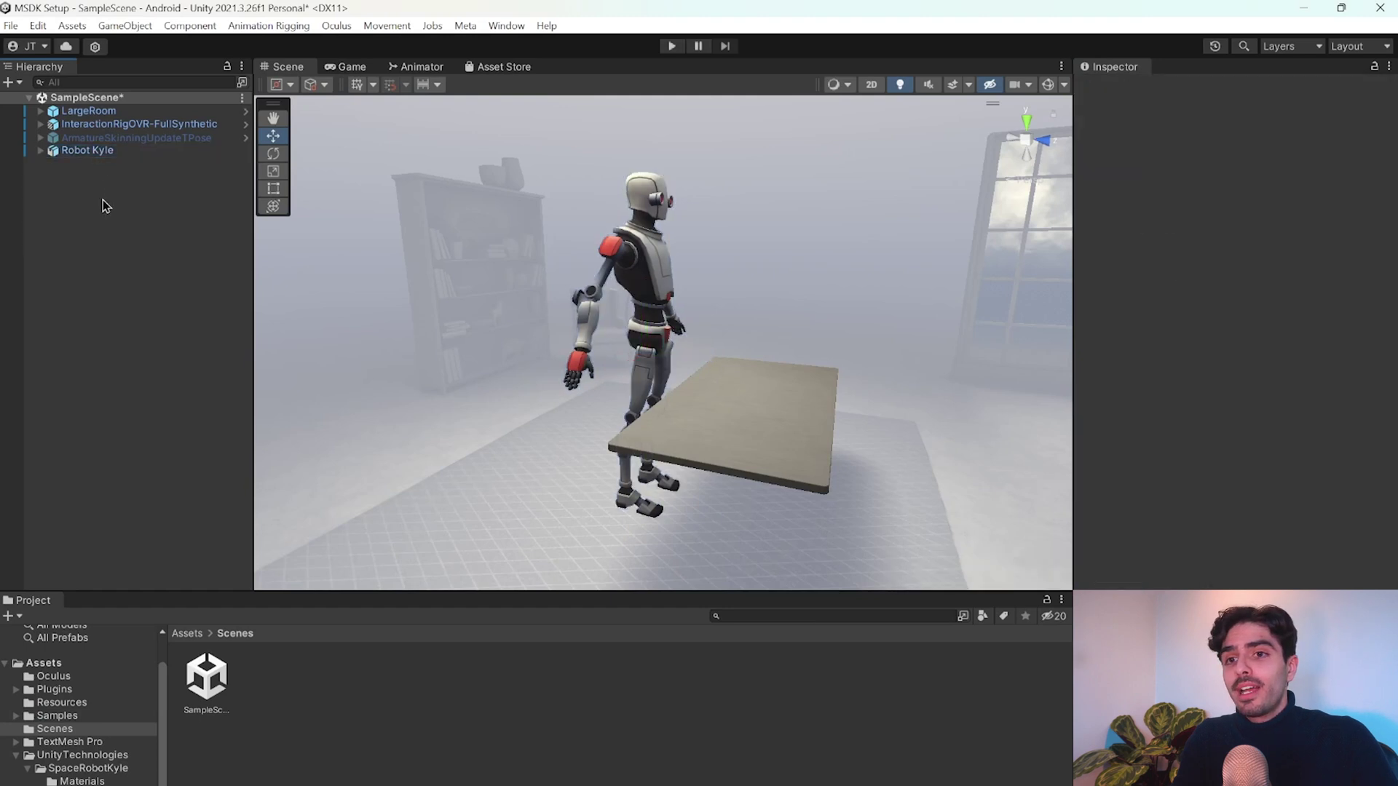
click(109, 137)
click(1117, 89)
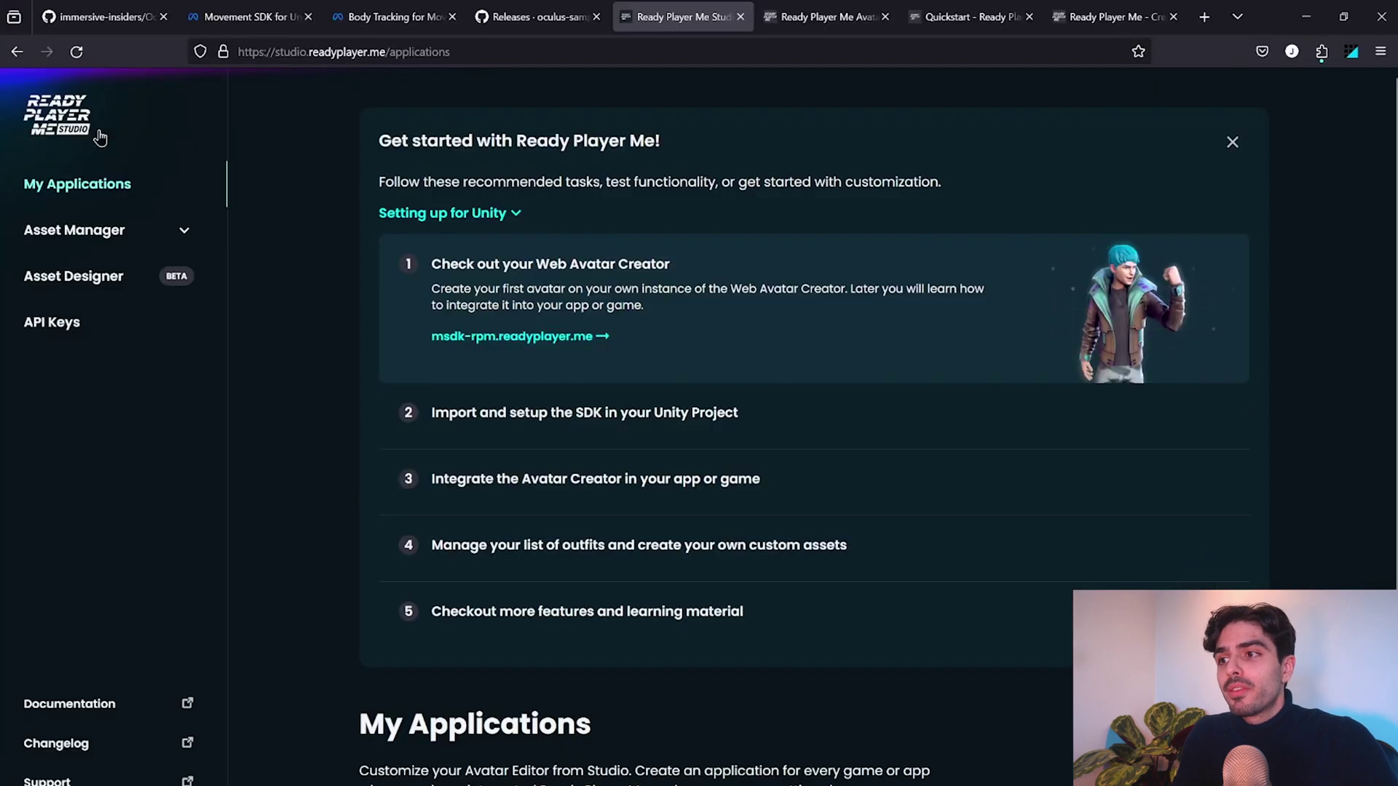
Expand 'Import and setup the SDK' and bring up the Unity Quickstart's rpm-unity-sdk-core.git URL.
click(613, 412)
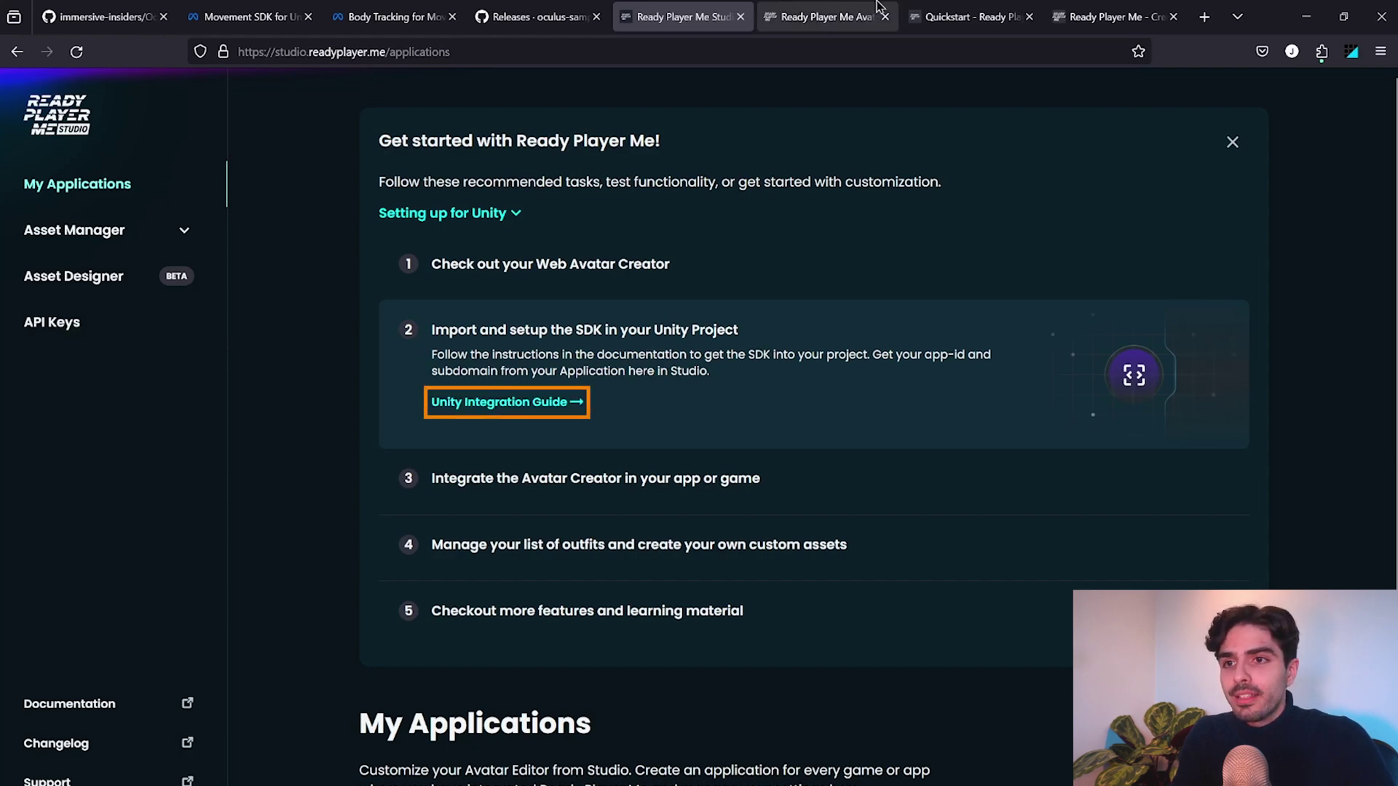
click(969, 16)
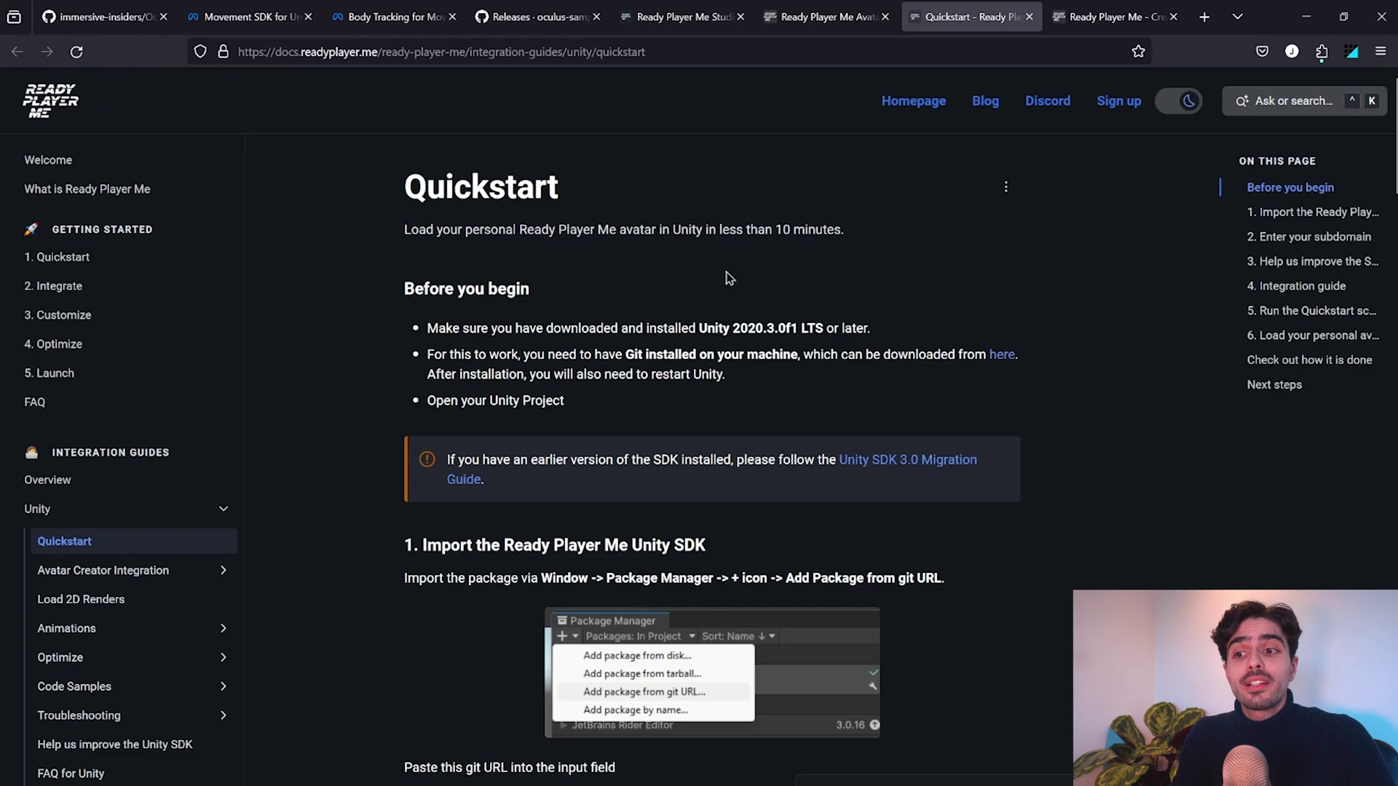
scroll(726, 277, down, 5)
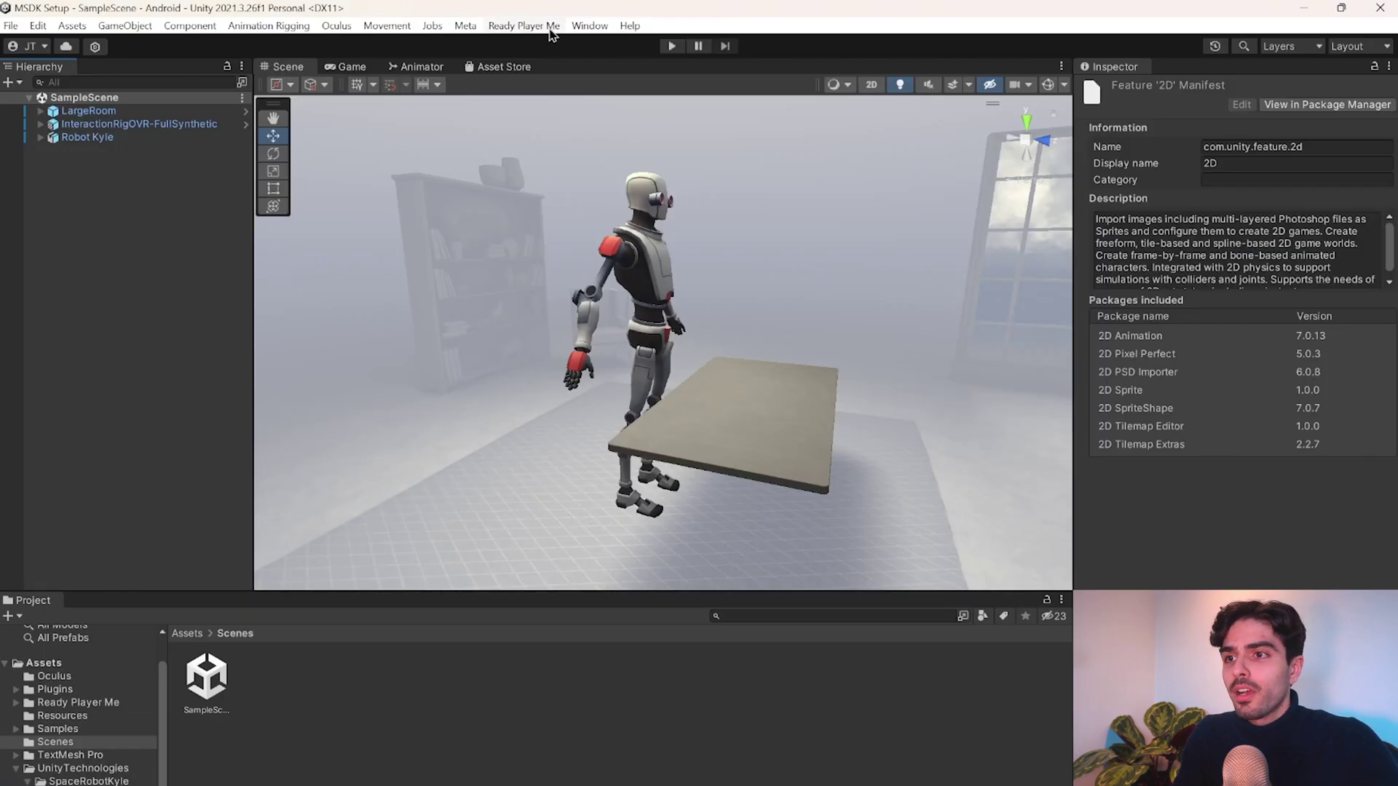
Install the Ready Player Me Core SDK from the rpm-unity-sdk-core.git URL via Package Manager.
click(589, 25)
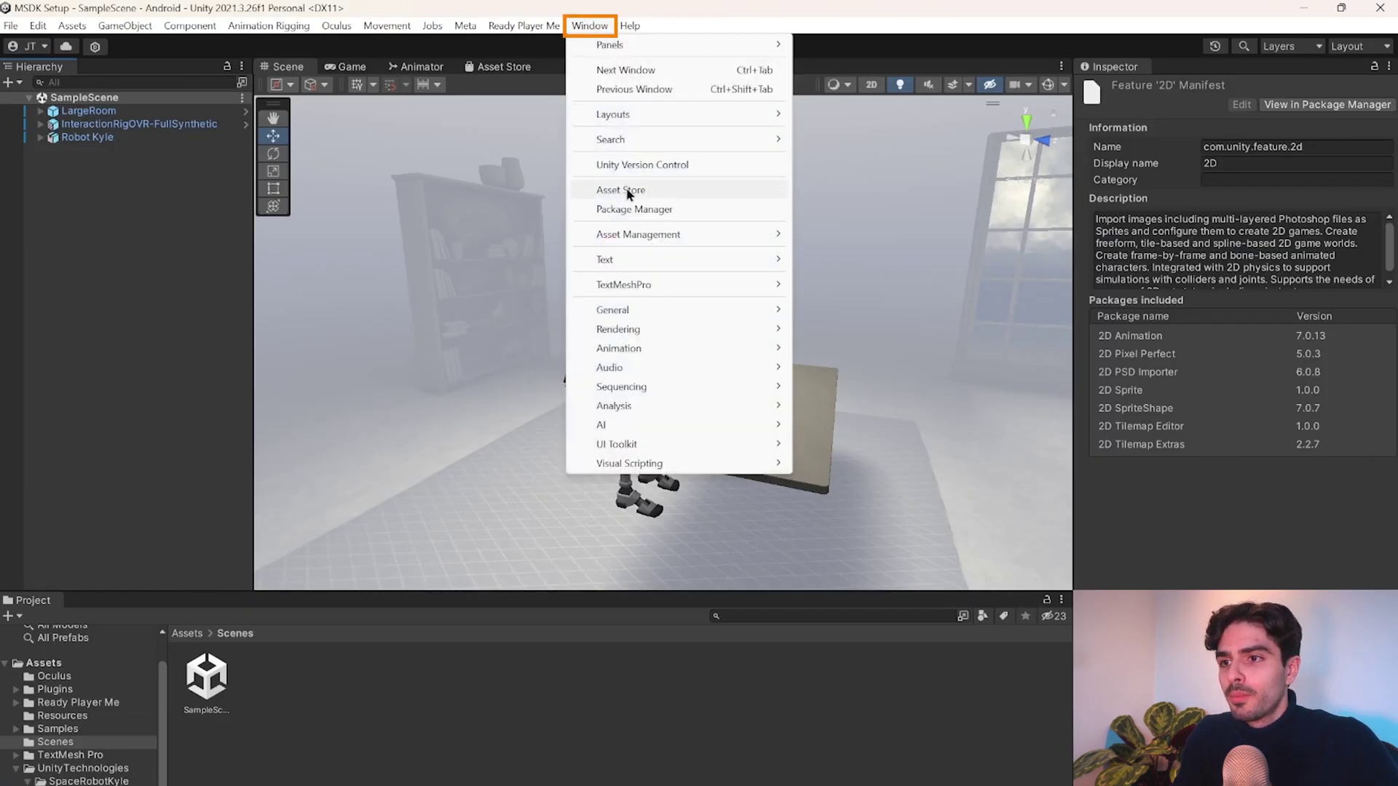
click(655, 207)
click(648, 158)
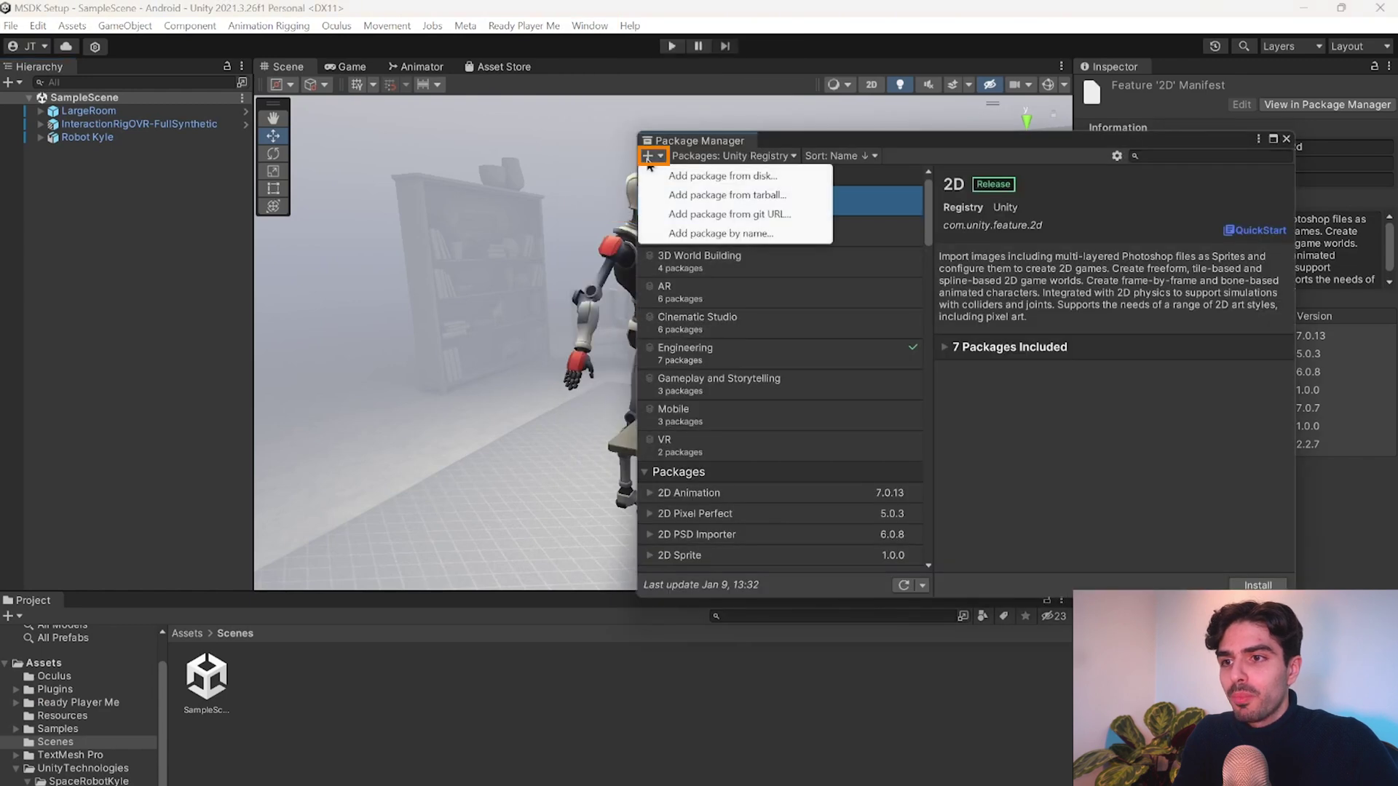
click(710, 215)
key(ctrl+v)
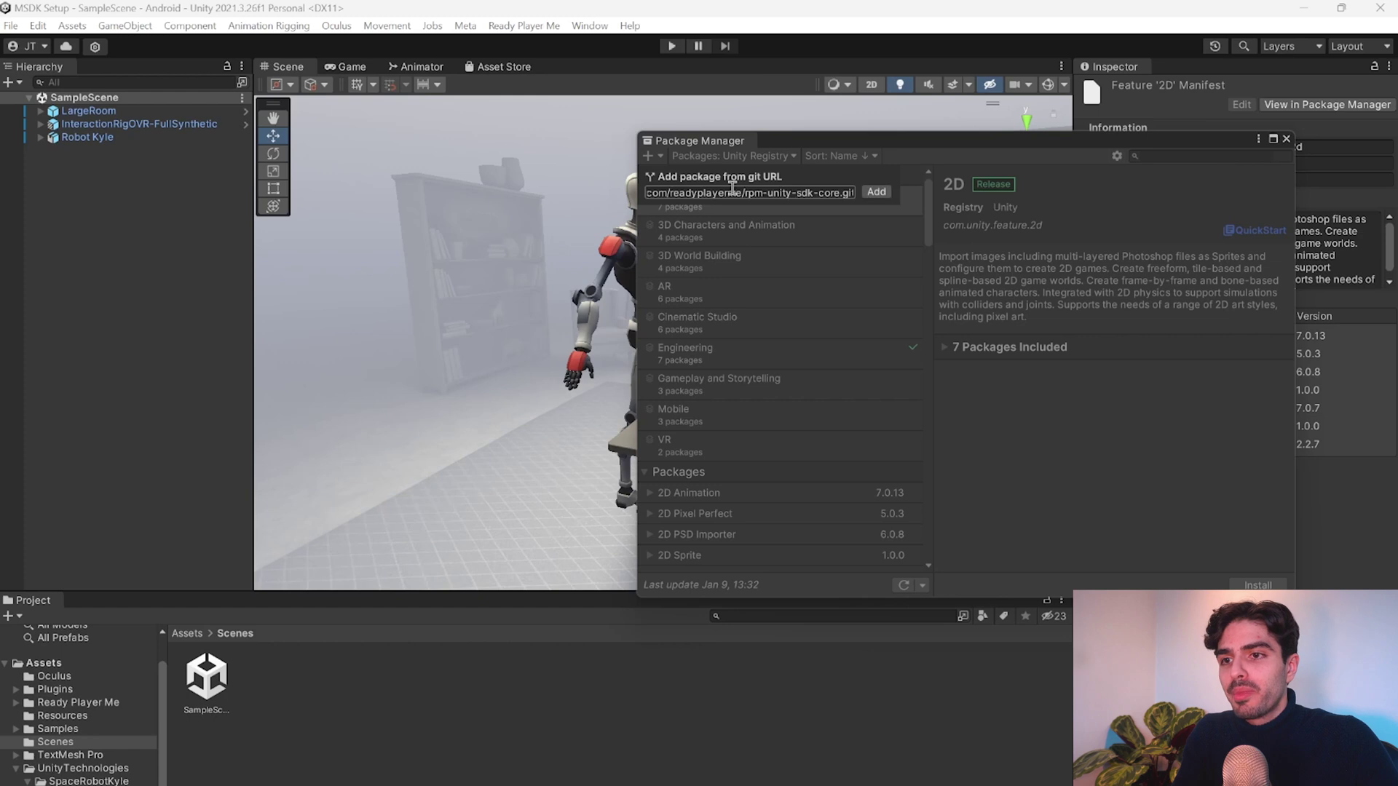
click(879, 195)
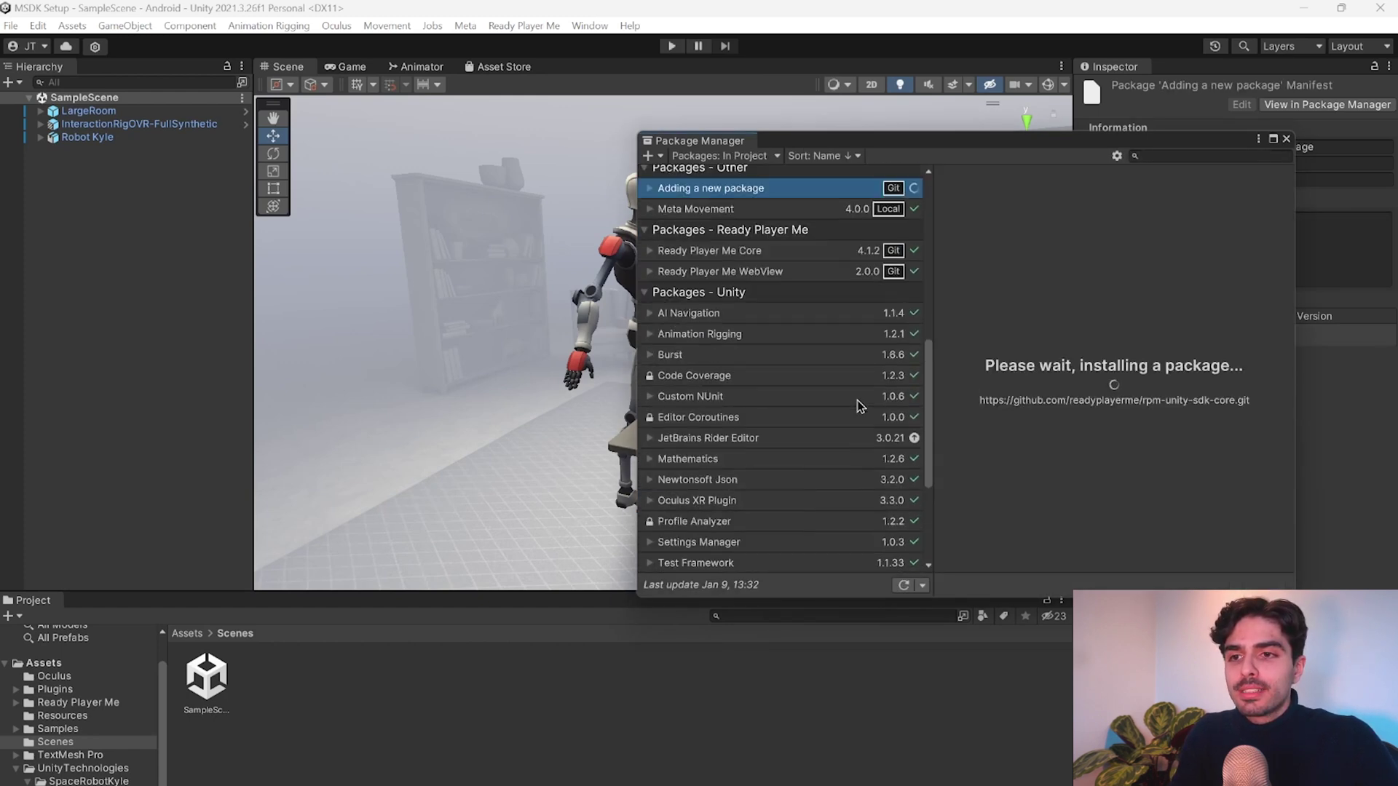
Select the Setup Guide's subdomain field, then switch to Ready Player Me Studio.
scroll(866, 336, down, 3)
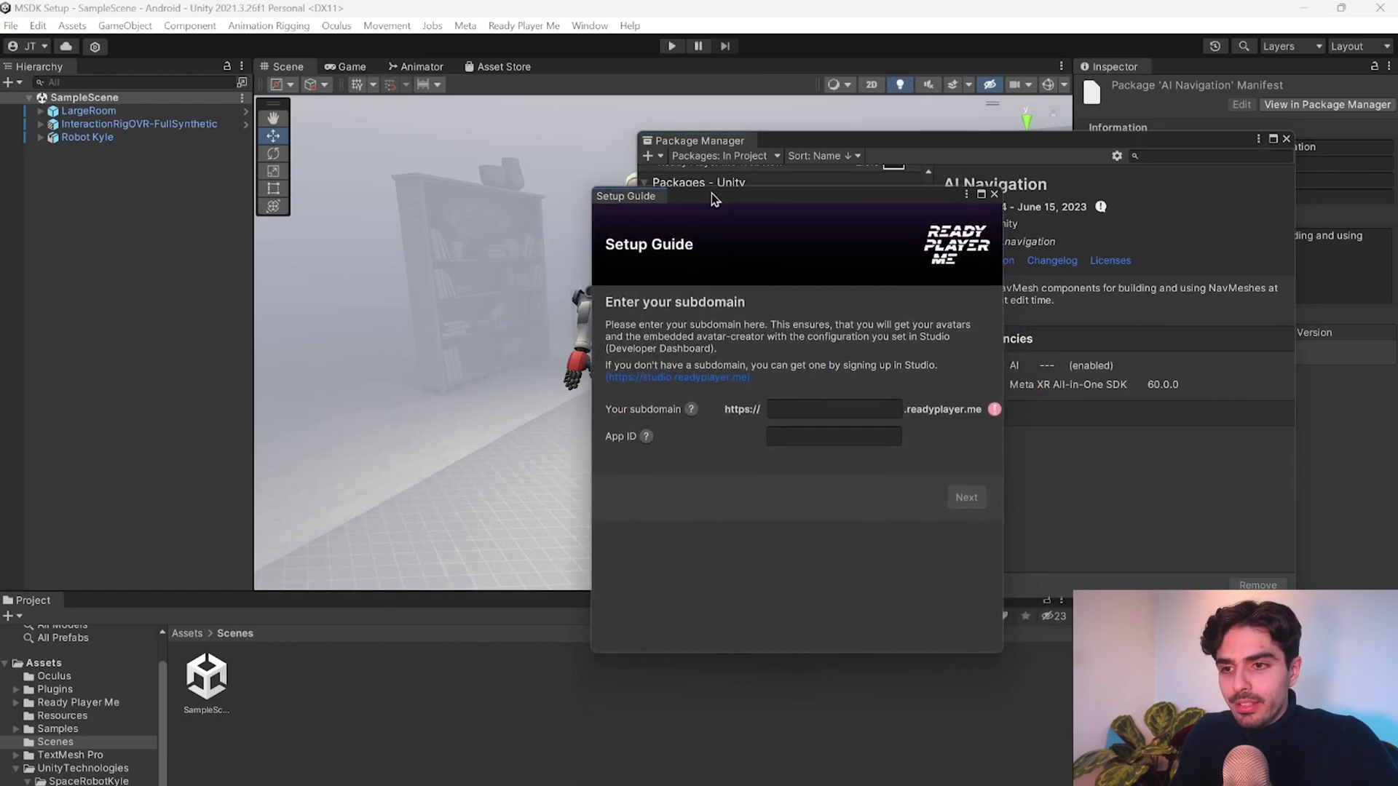
click(680, 336)
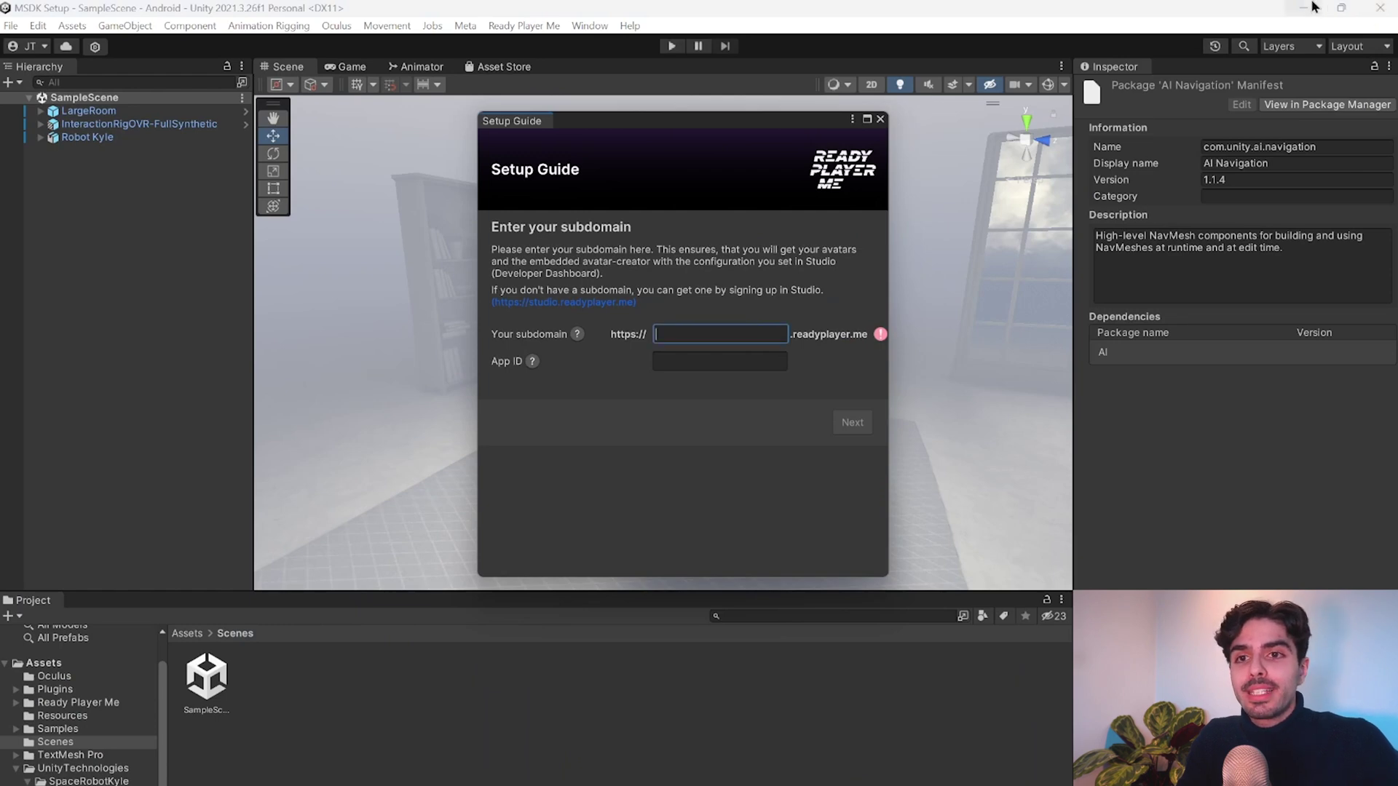
key(alt+Tab)
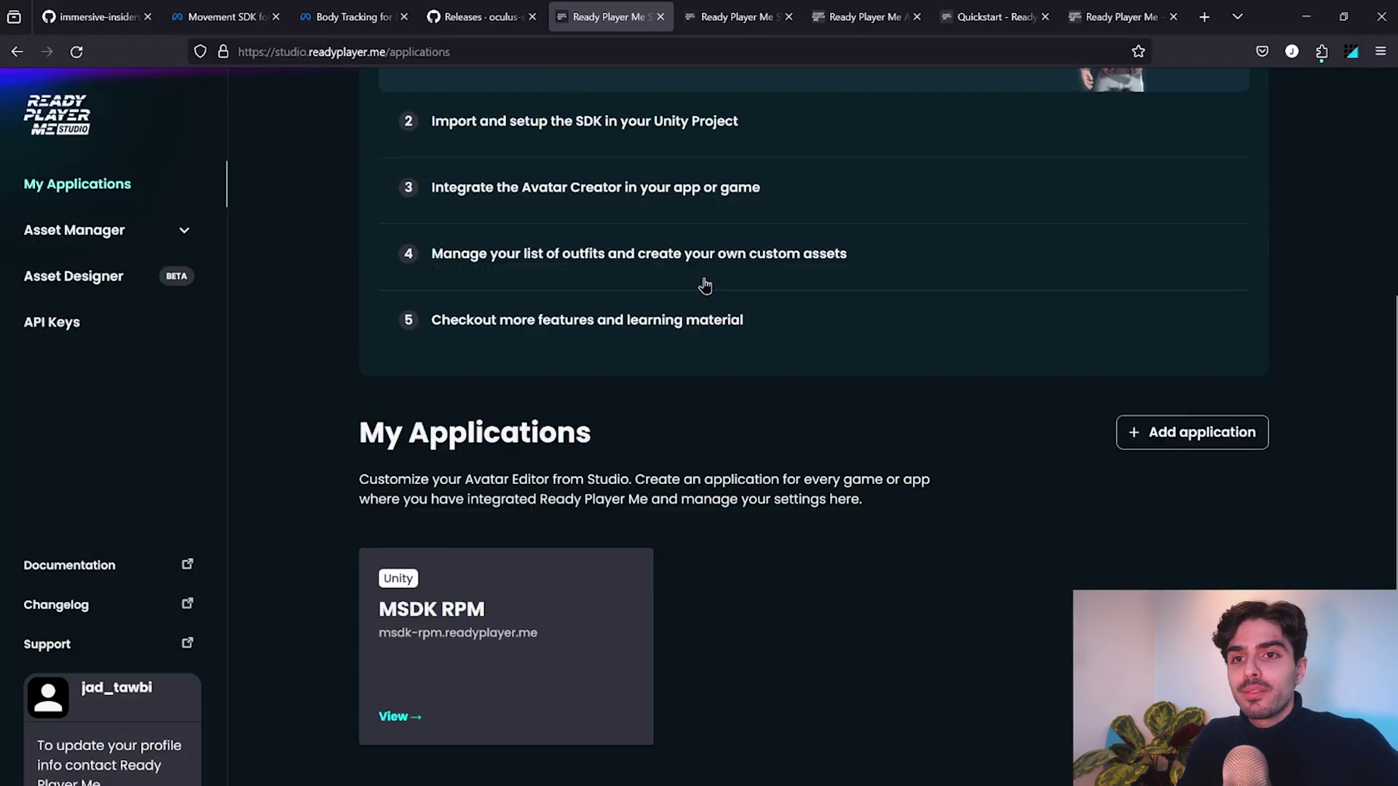
Bring up the MSDK RPM application's configuration and copy the subdomain from its first credential card.
click(1217, 440)
key(ctrl+Tab)
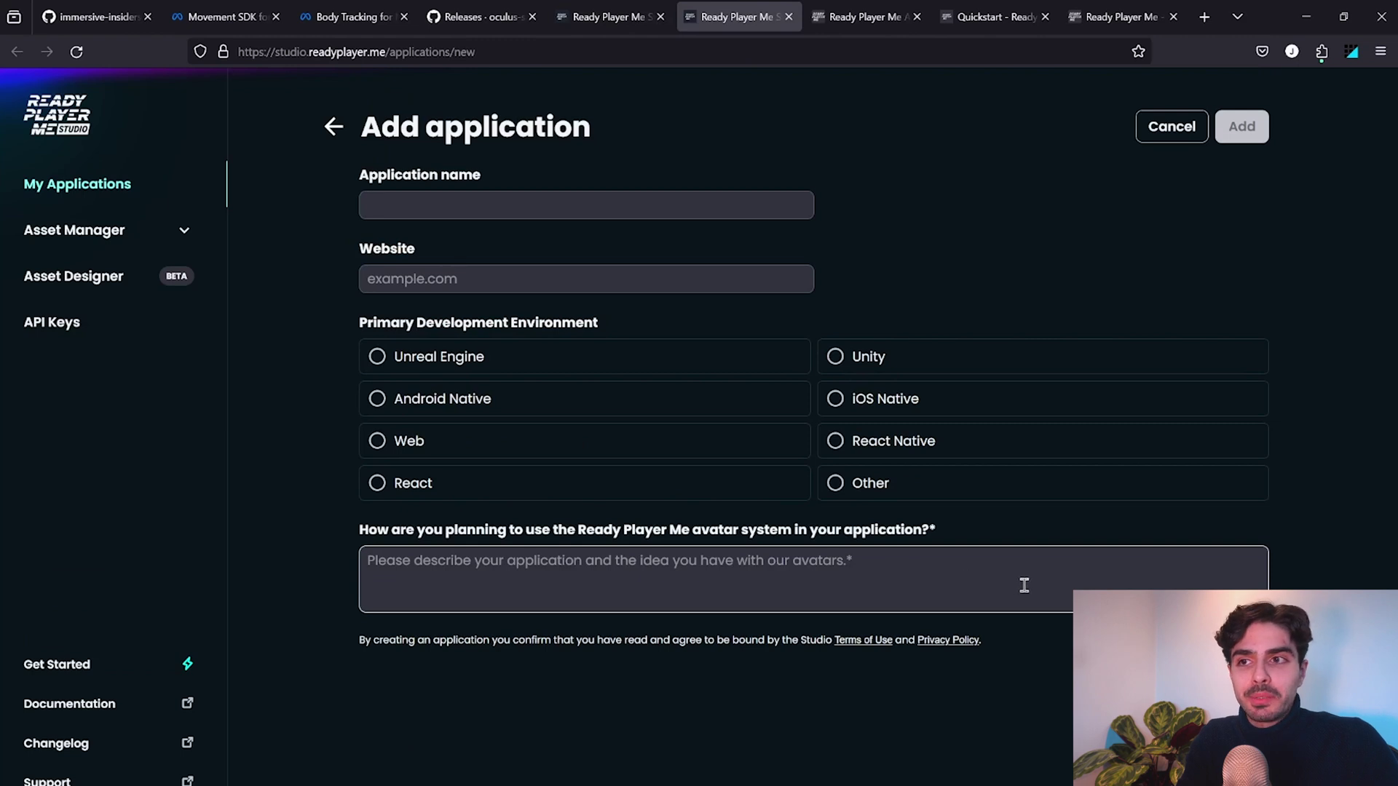
key(ctrl+shift+Tab)
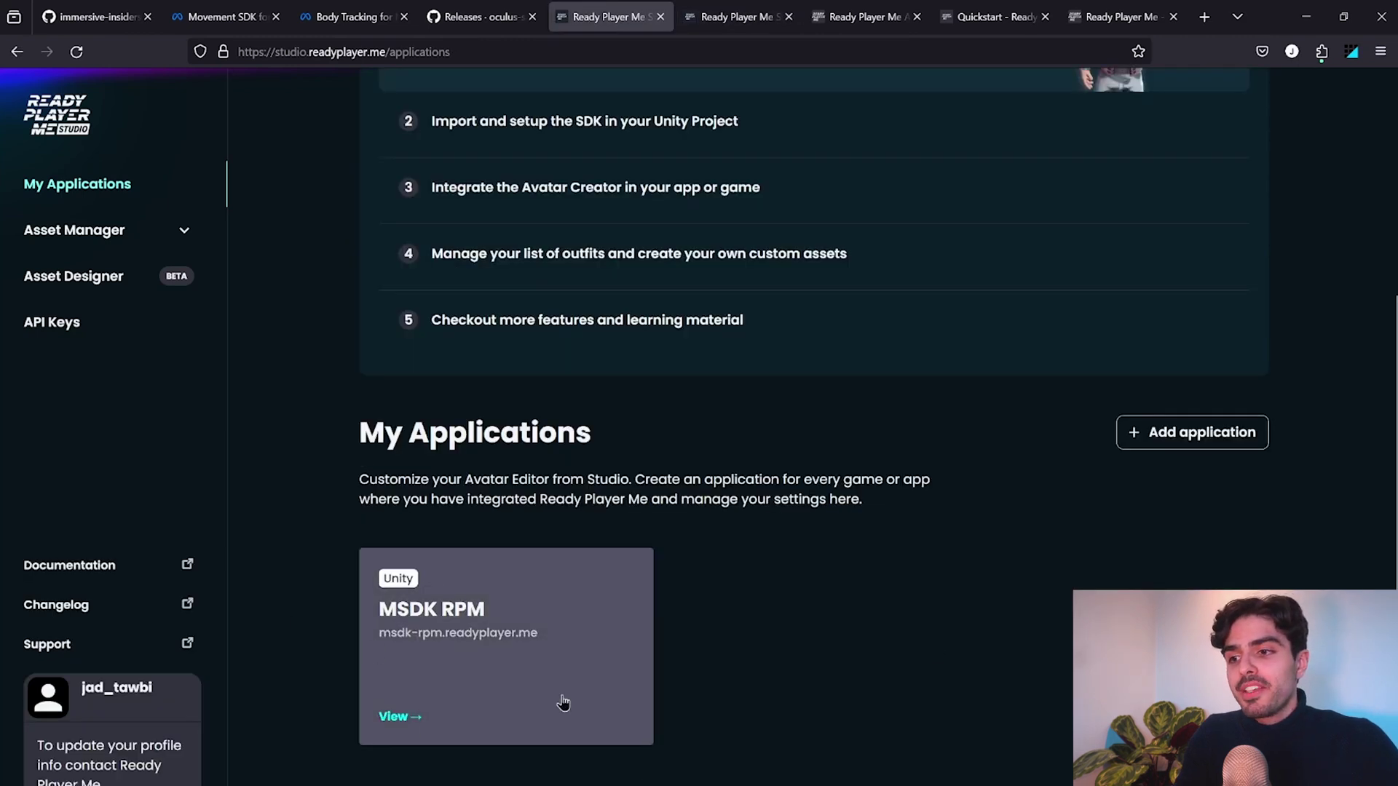
key(ctrl+Tab)
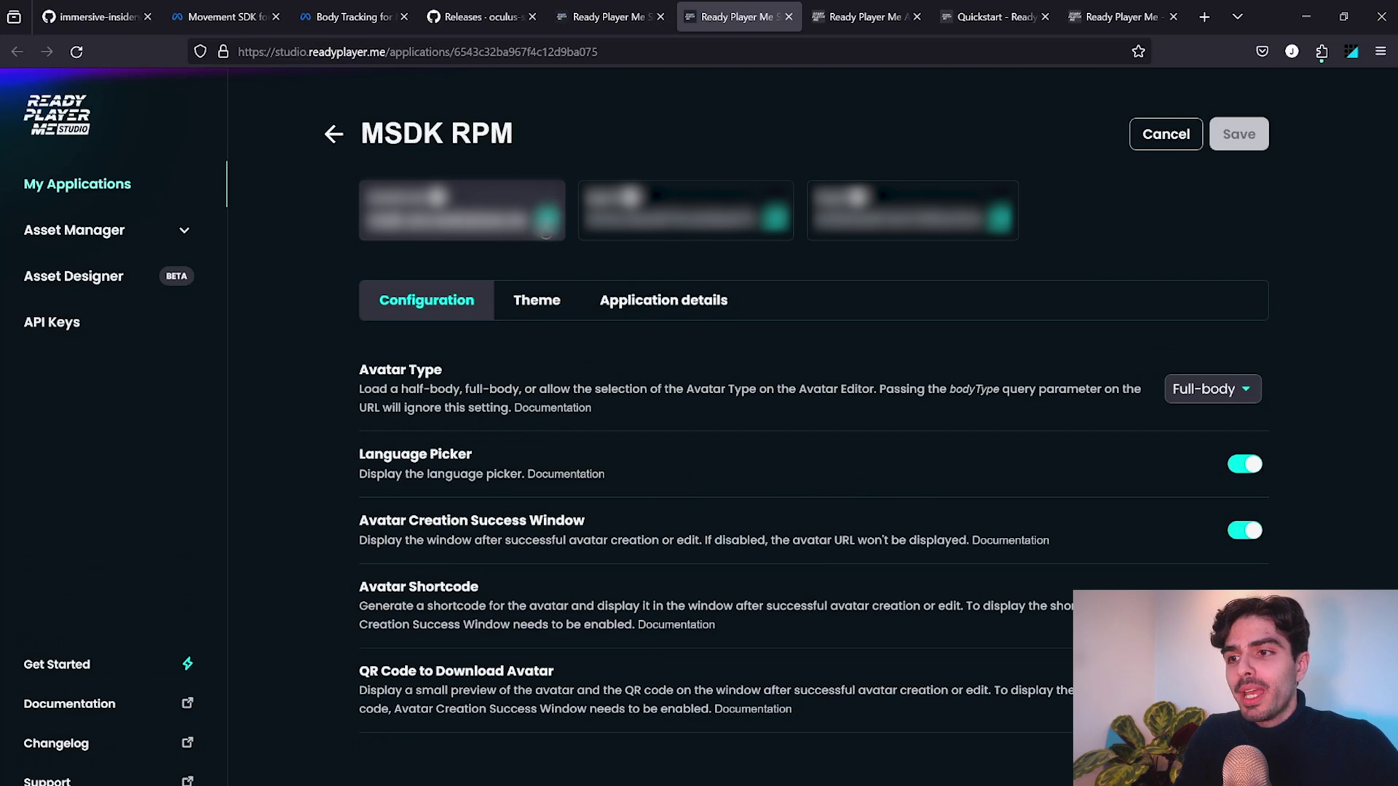
click(548, 217)
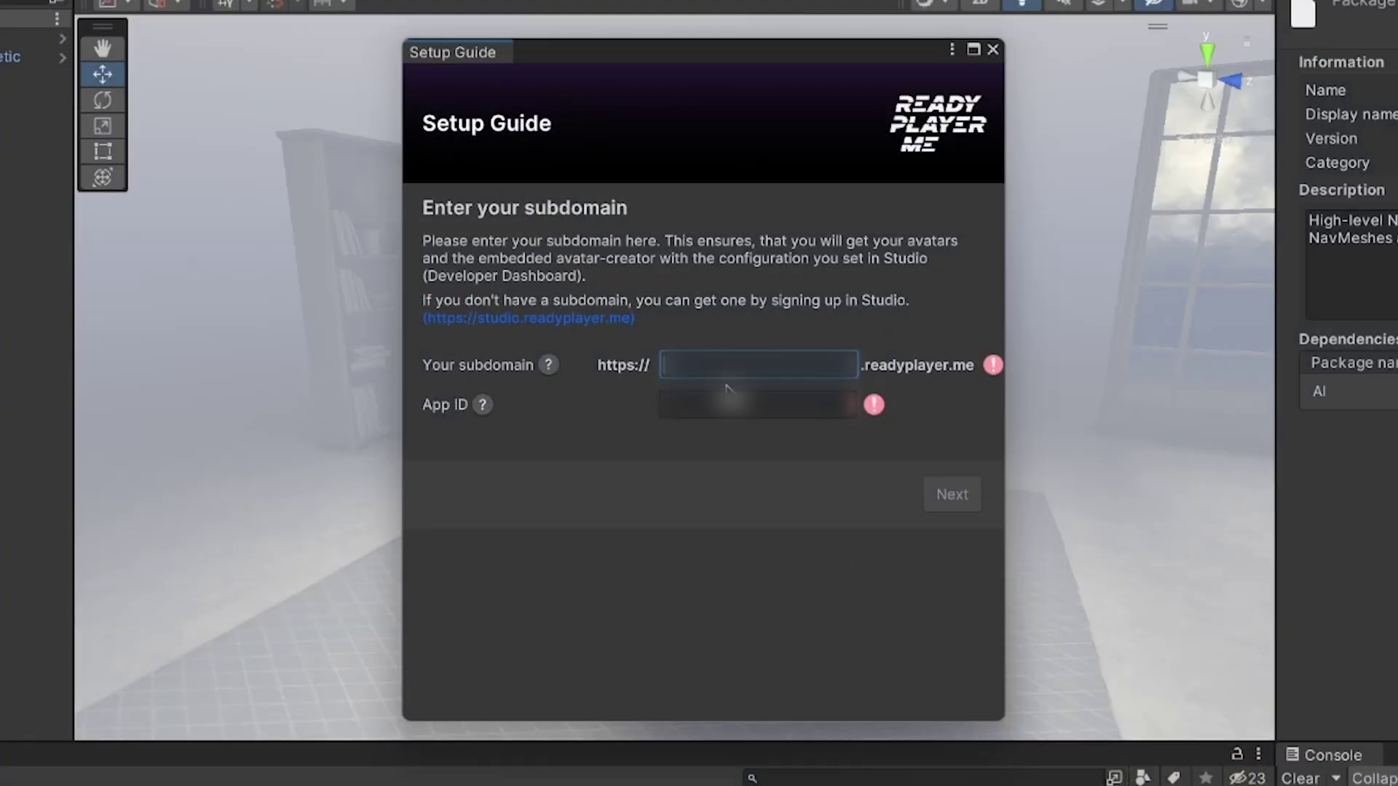
Paste the subdomain and App ID into the Setup Guide, finish setup, and bring up Avatar Loader.
click(714, 353)
key(ctrl+v)
click(799, 393)
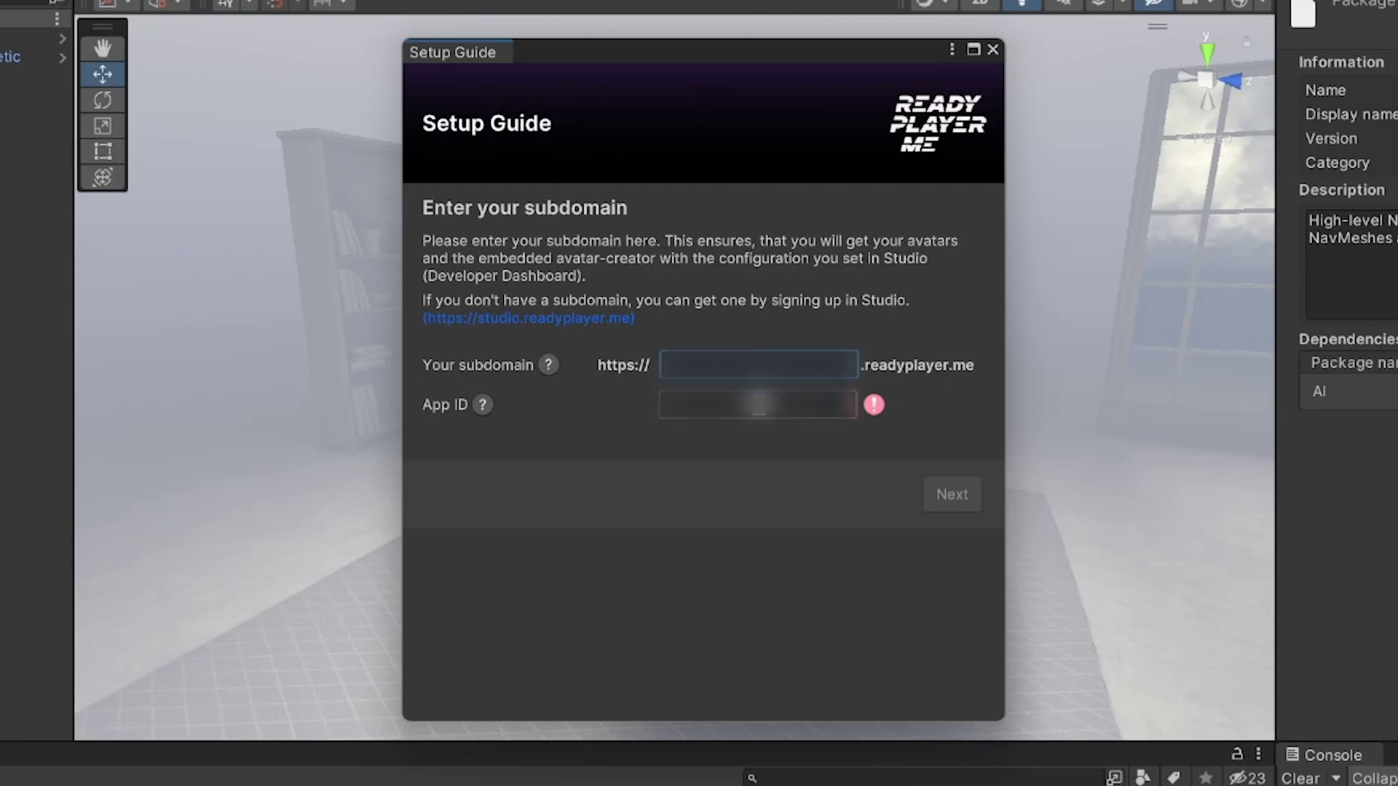
key(ctrl+v)
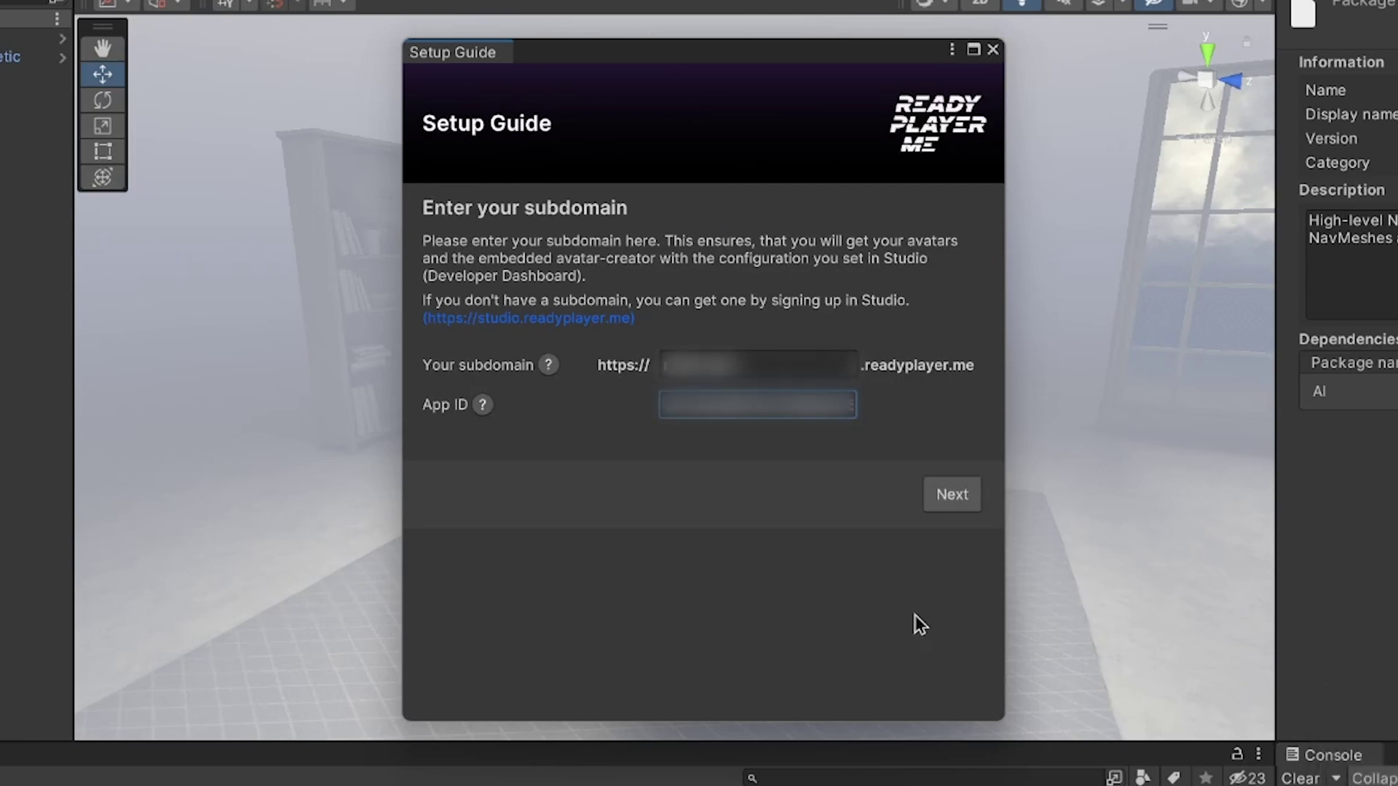
click(952, 495)
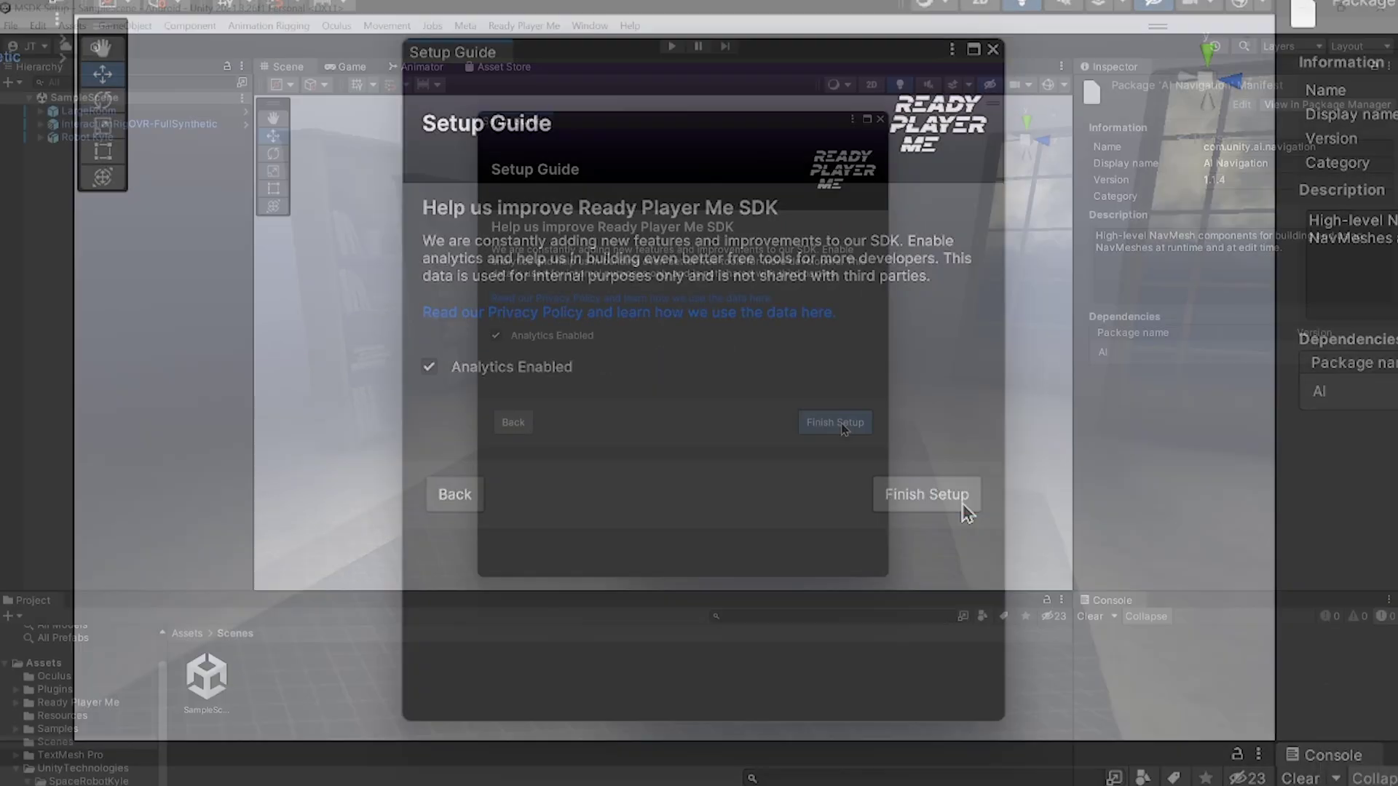
click(958, 503)
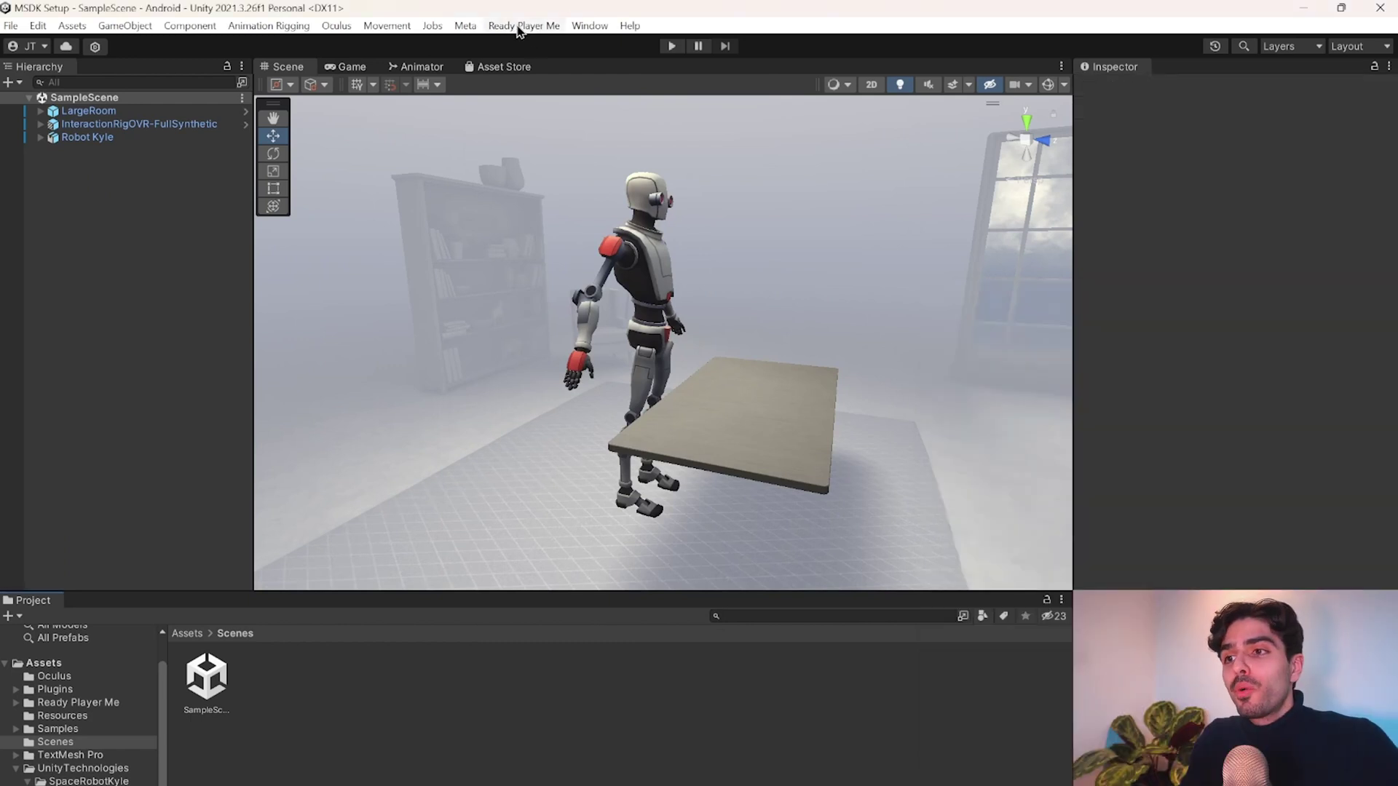
click(502, 27)
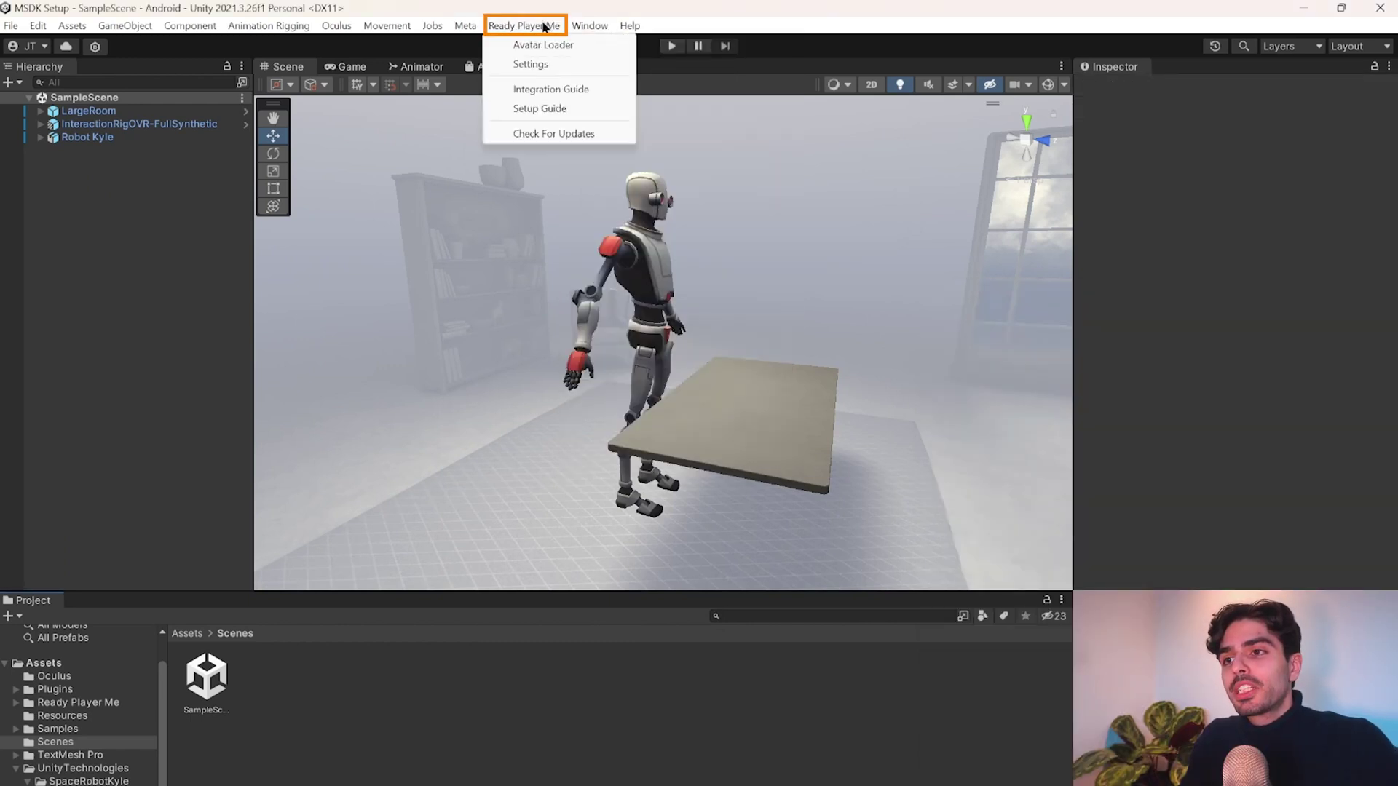
click(540, 46)
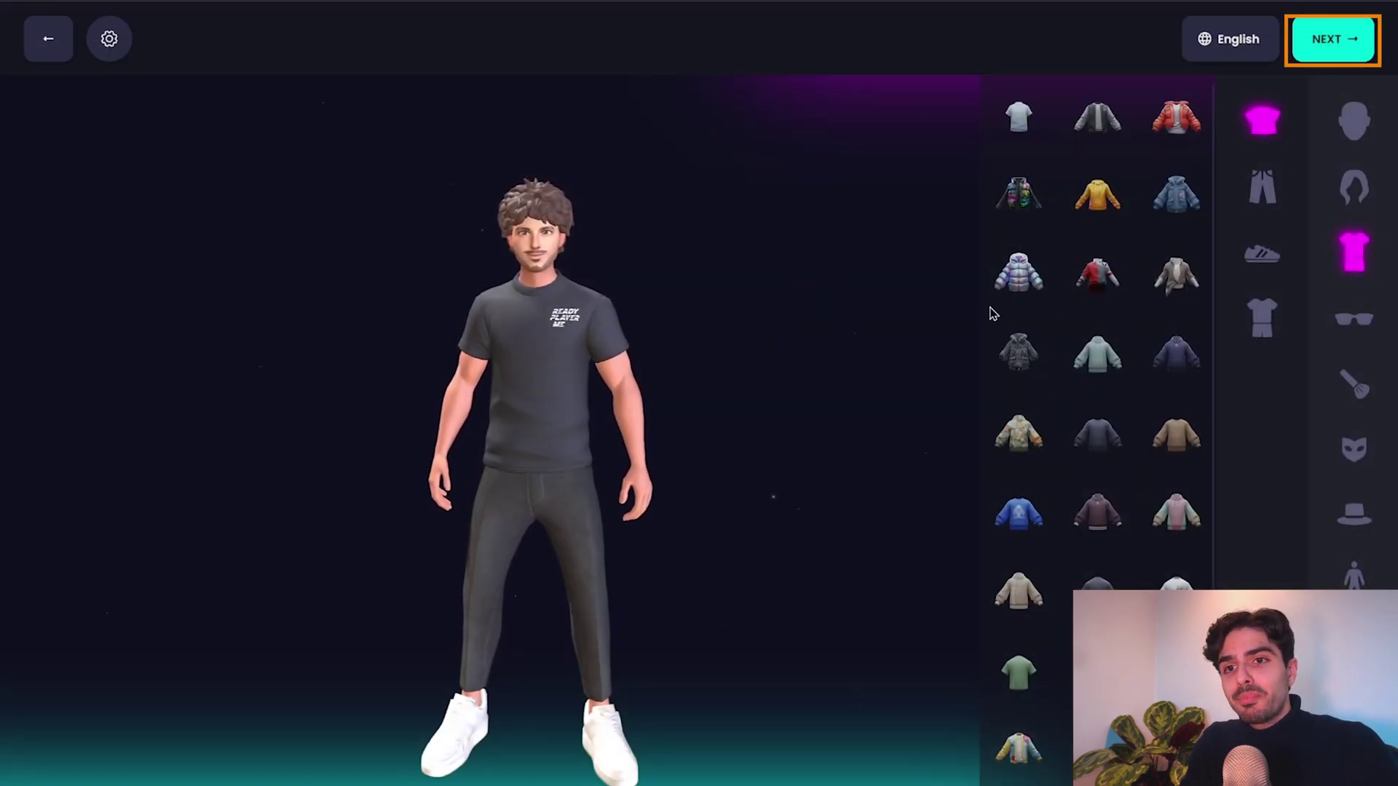
Finish the avatar, dismiss the share dialog, and copy its URL from My Avatars.
click(1349, 43)
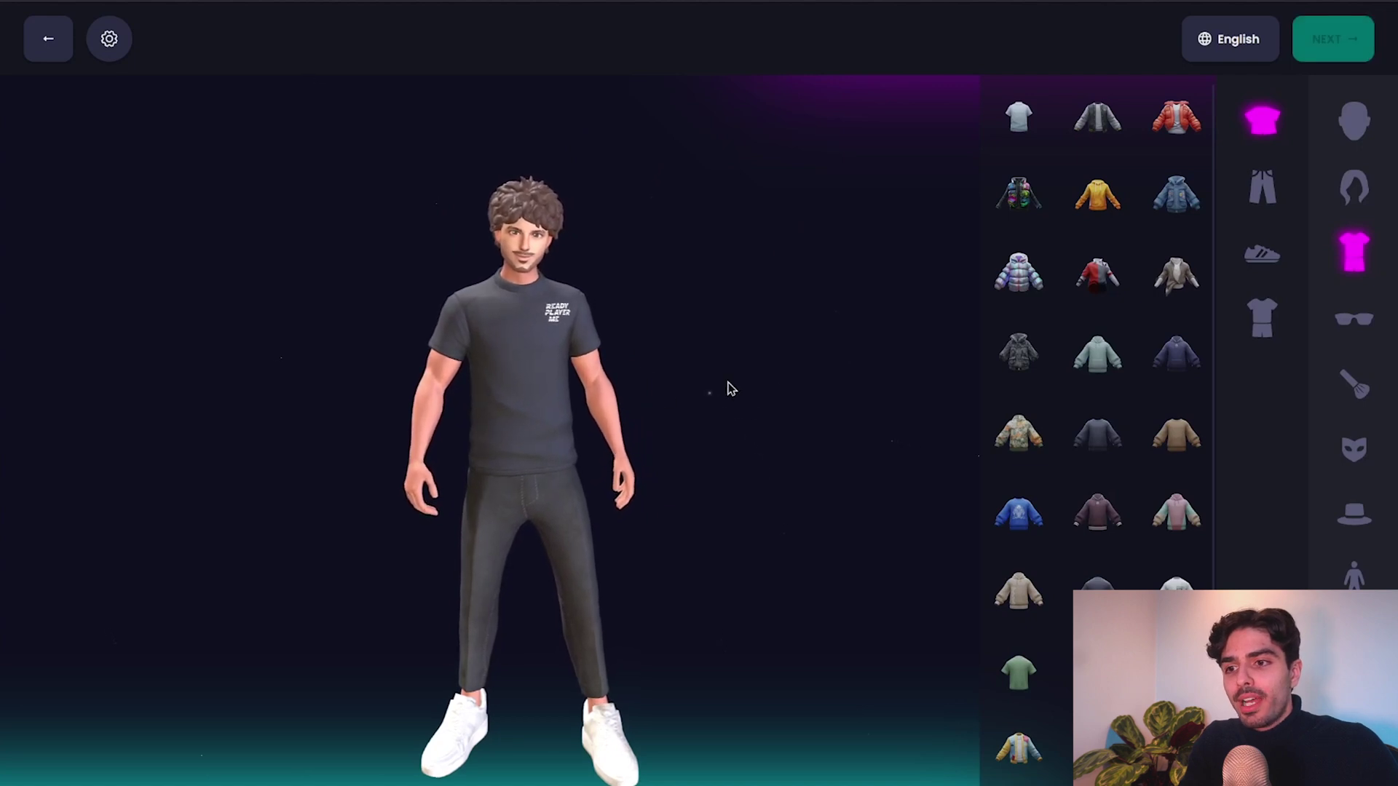
click(1003, 347)
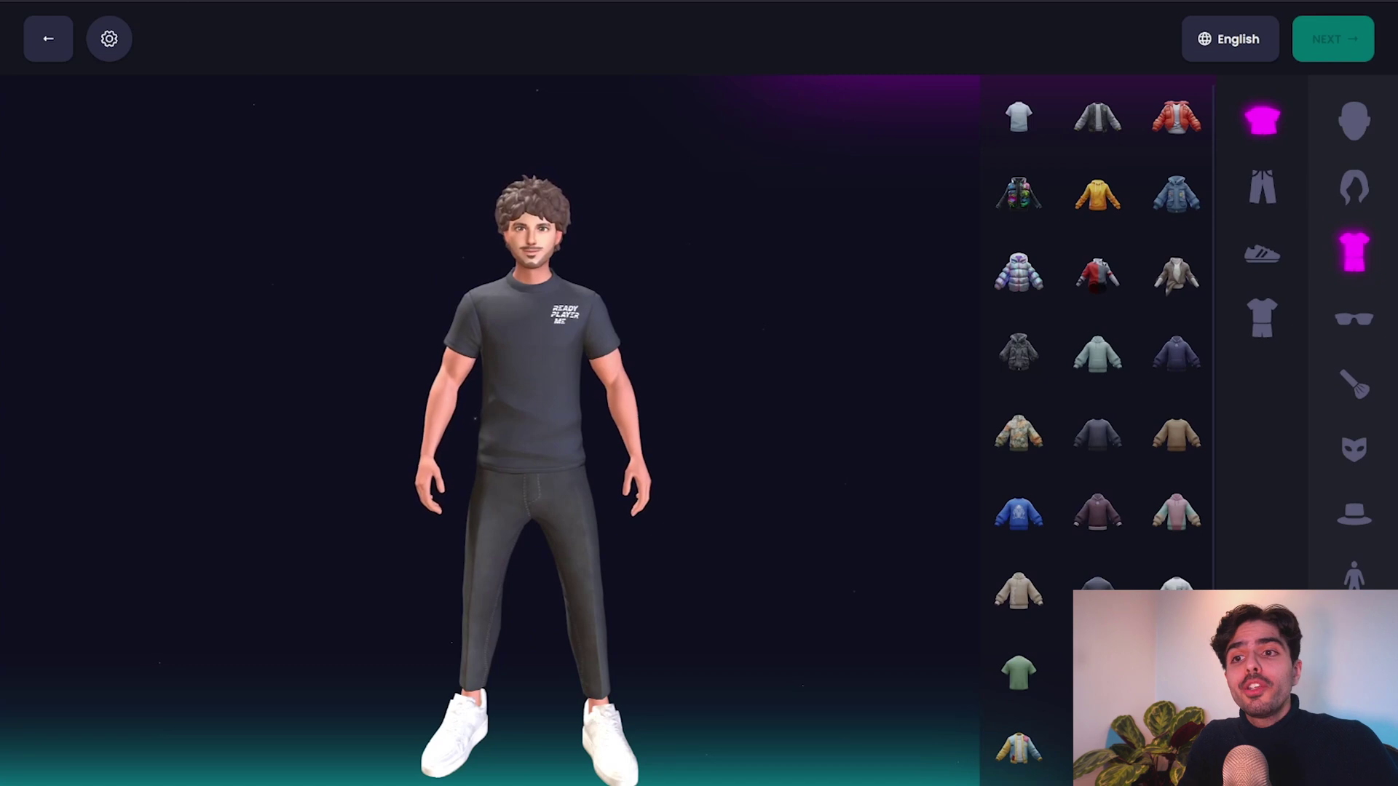
click(49, 39)
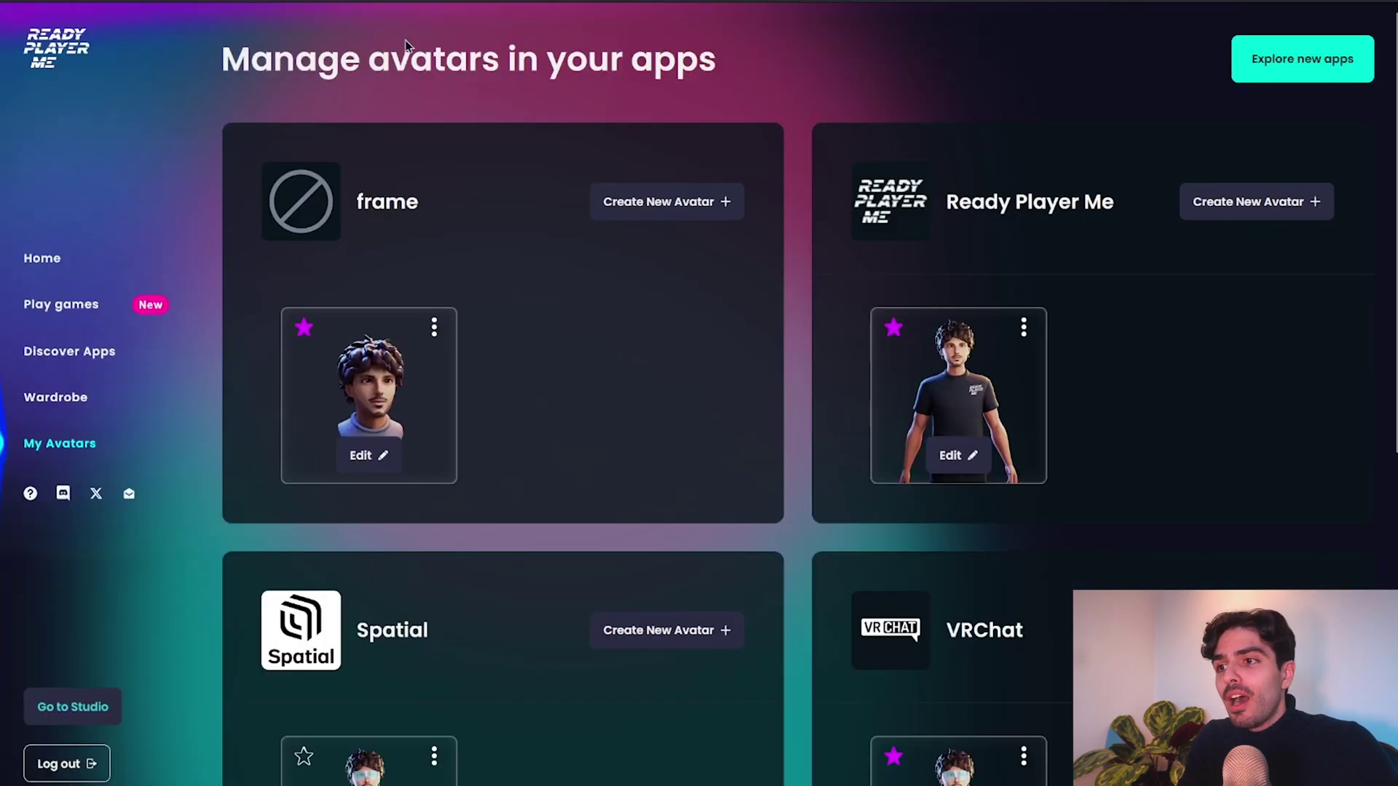
click(1025, 329)
click(1049, 437)
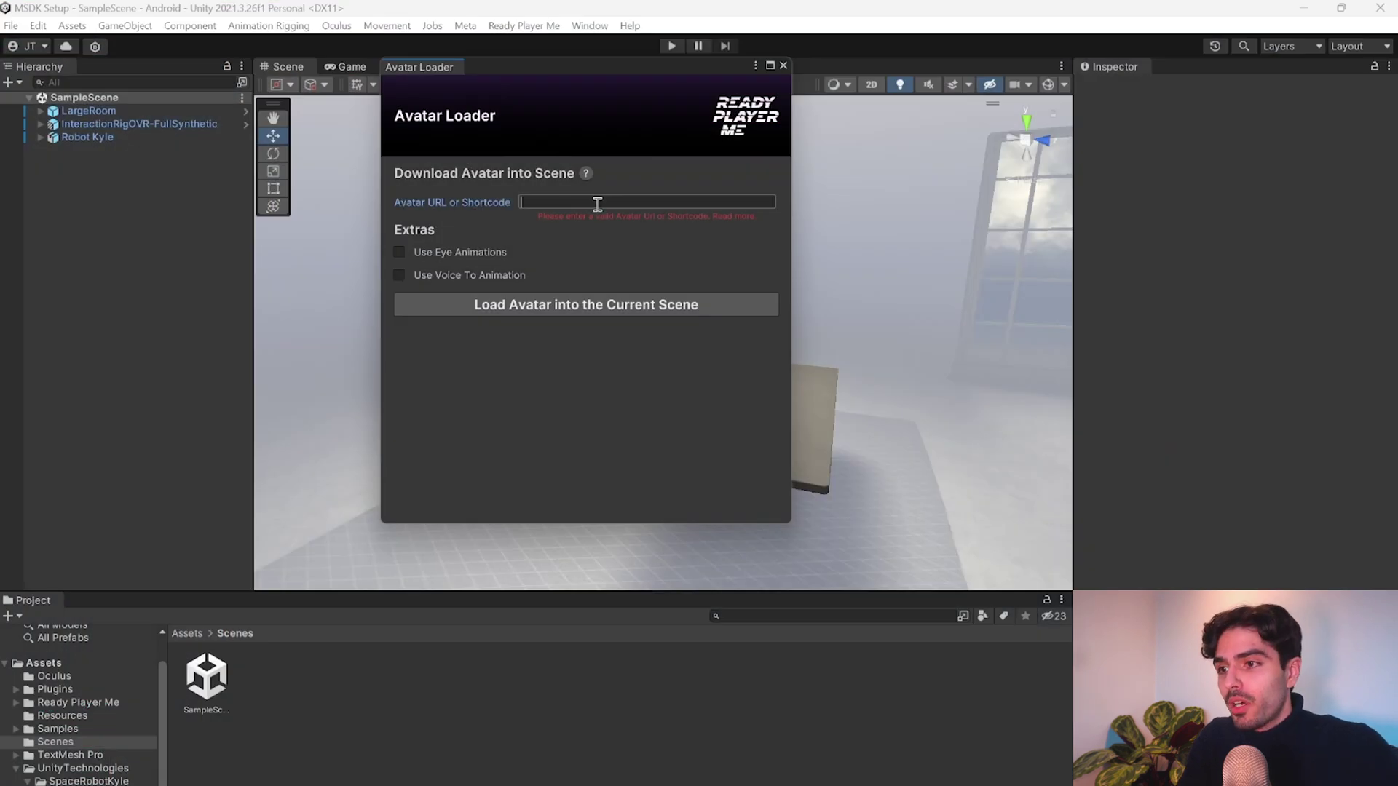
Load the pasted avatar URL into the scene, give the object a readable name, and select Robot Kyle.
key(ctrl+v)
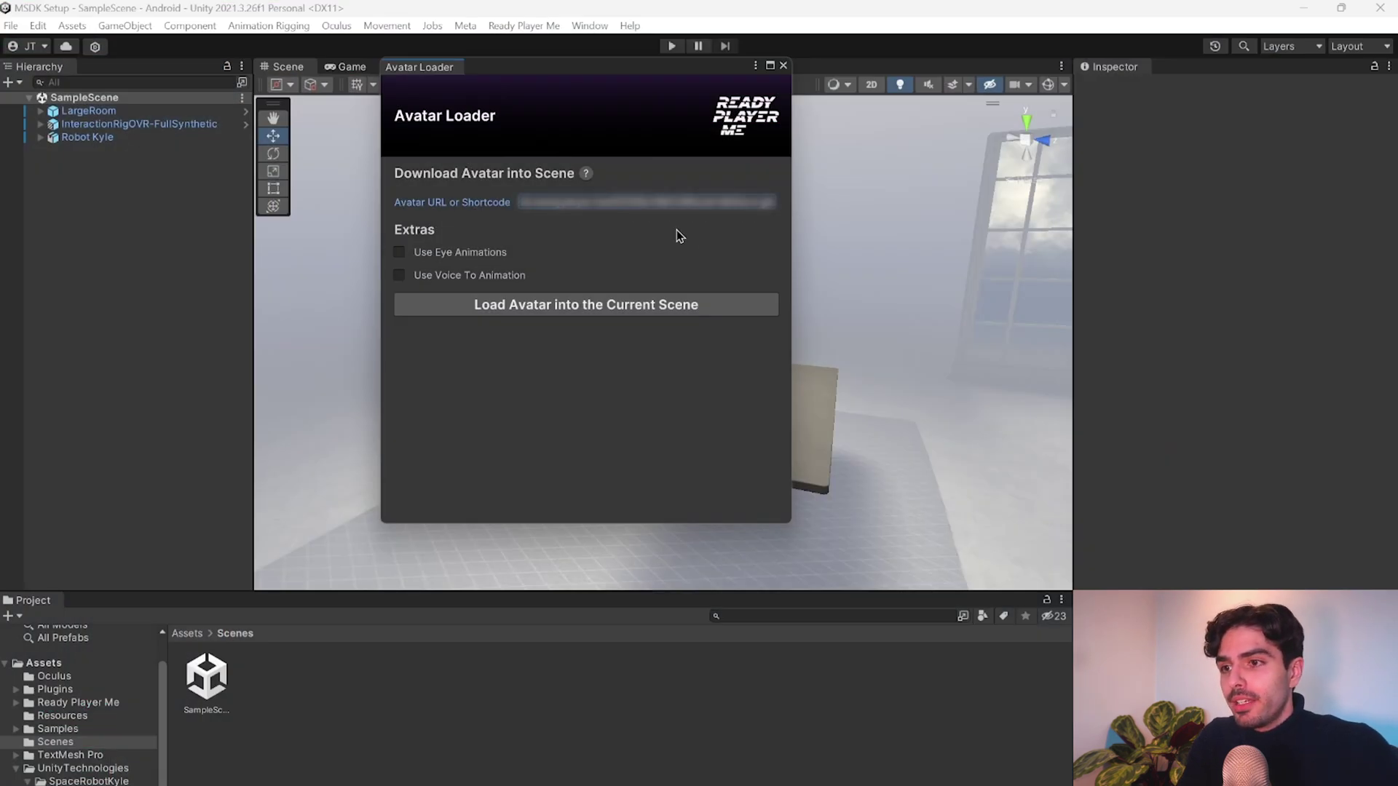
click(554, 306)
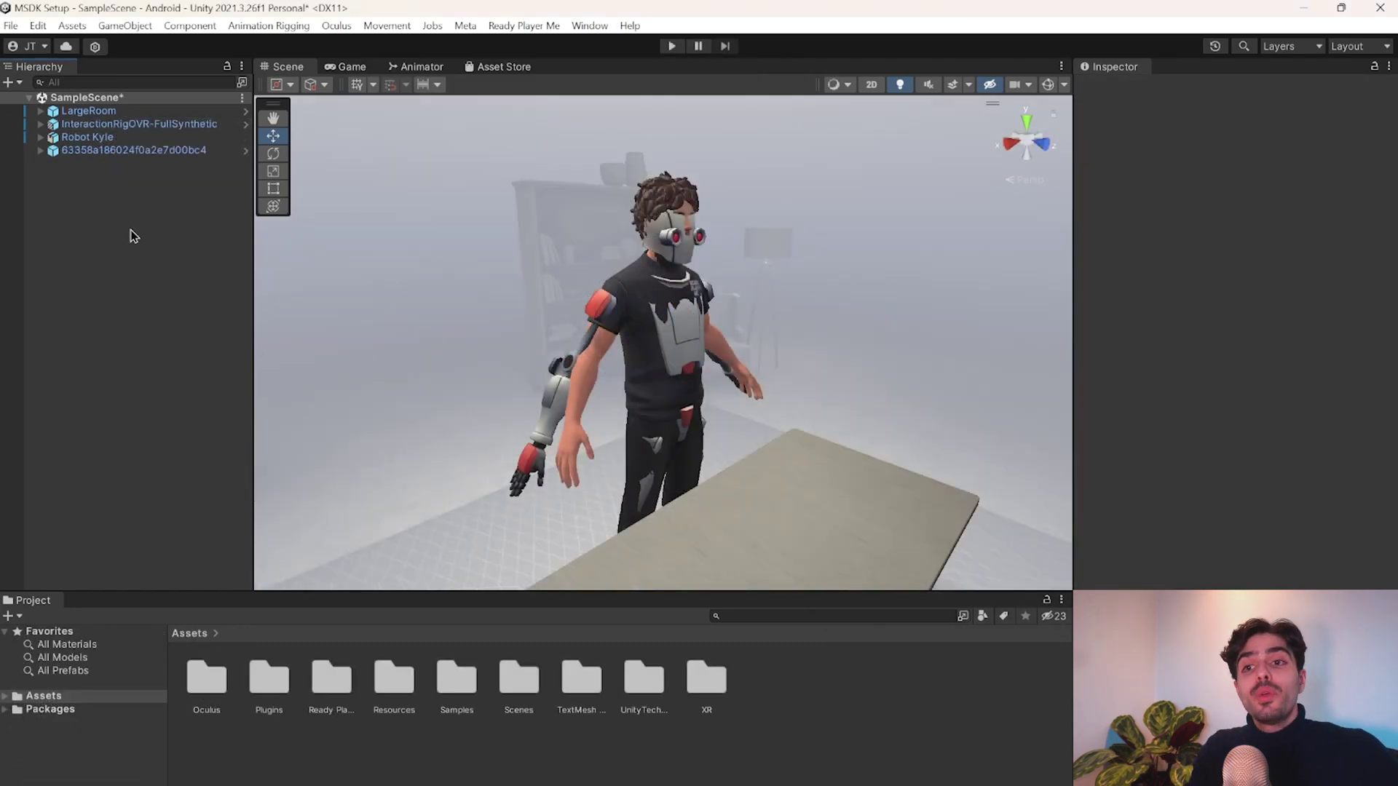
click(143, 150)
click(1227, 88)
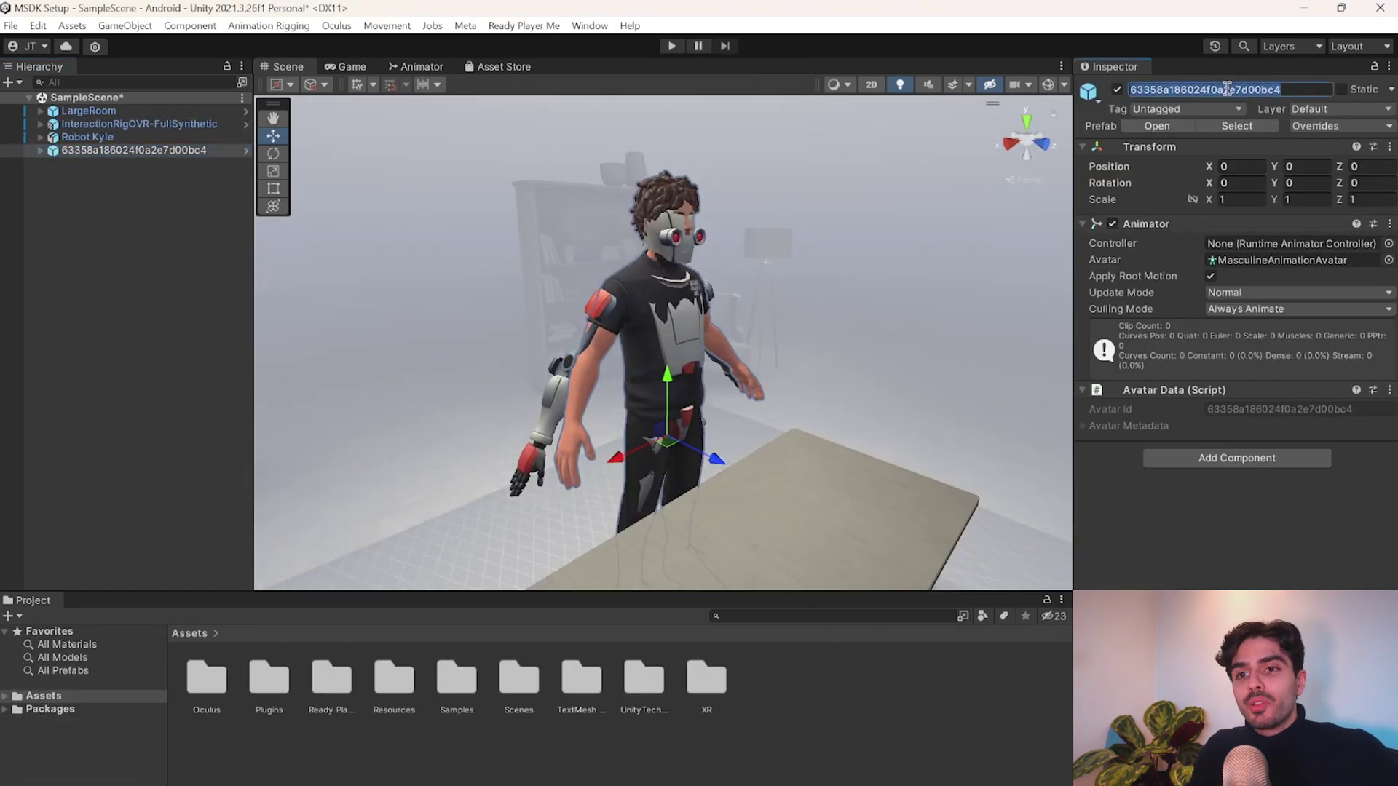
text(Jad RPM)
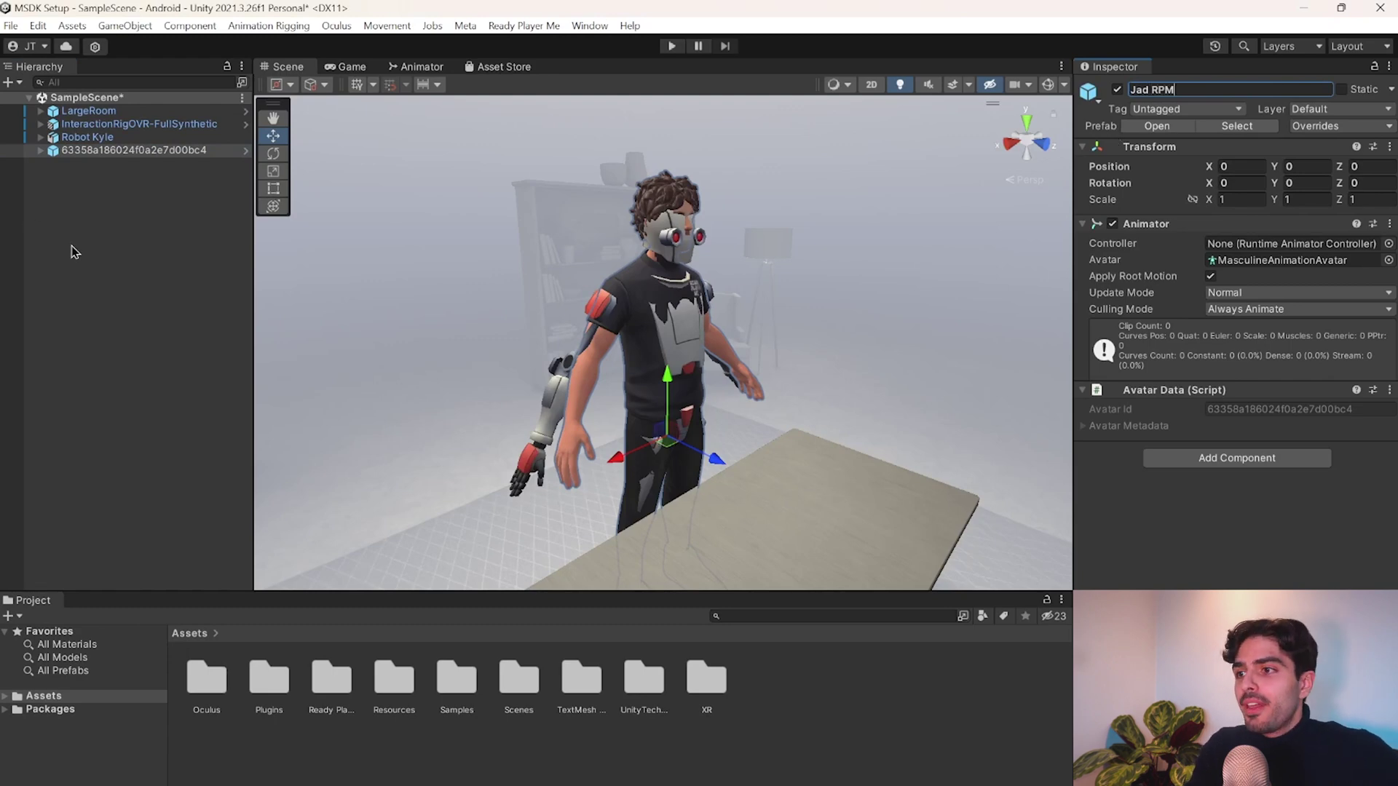
key(Return)
click(87, 138)
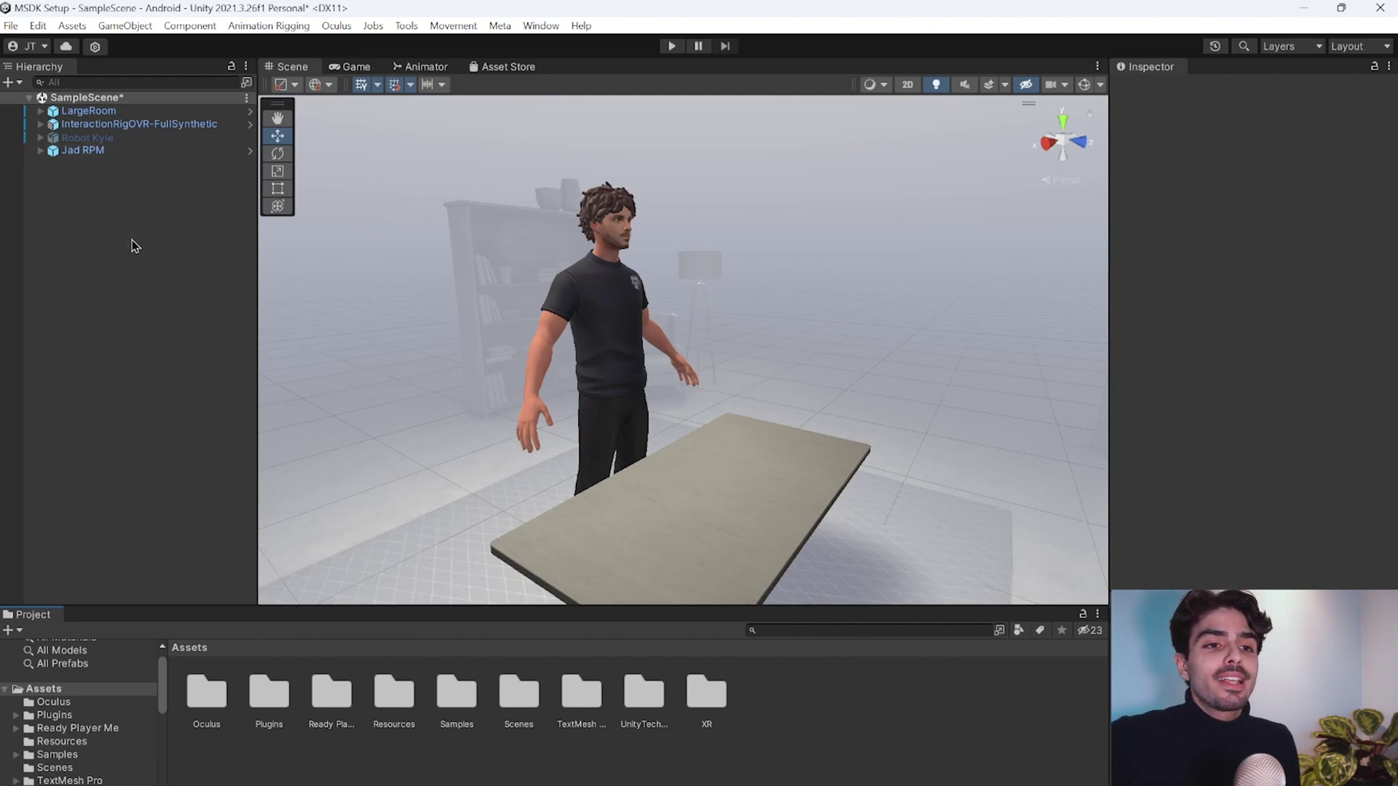
Trace the loaded avatar's Animator avatar back to the Masculine_TPose model asset.
click(83, 150)
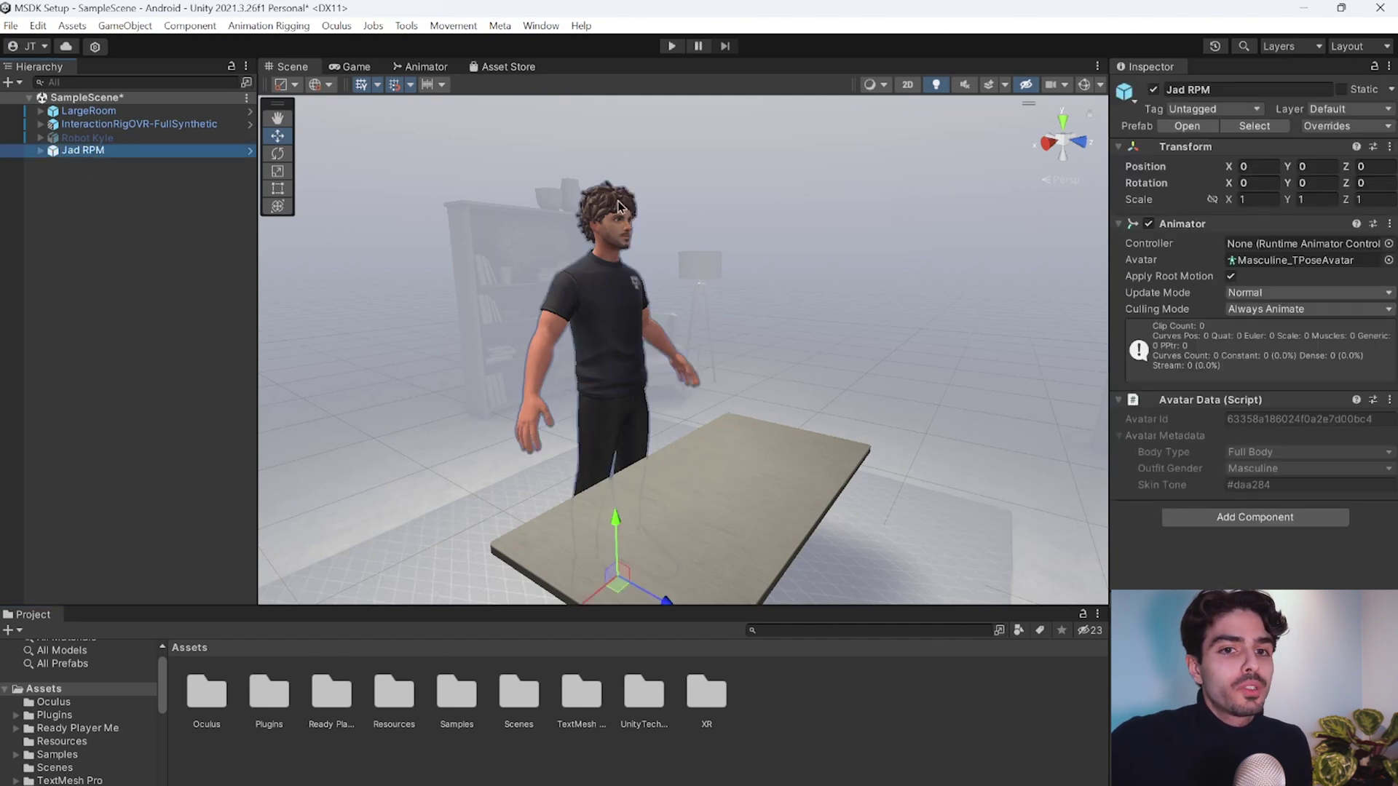
click(1246, 262)
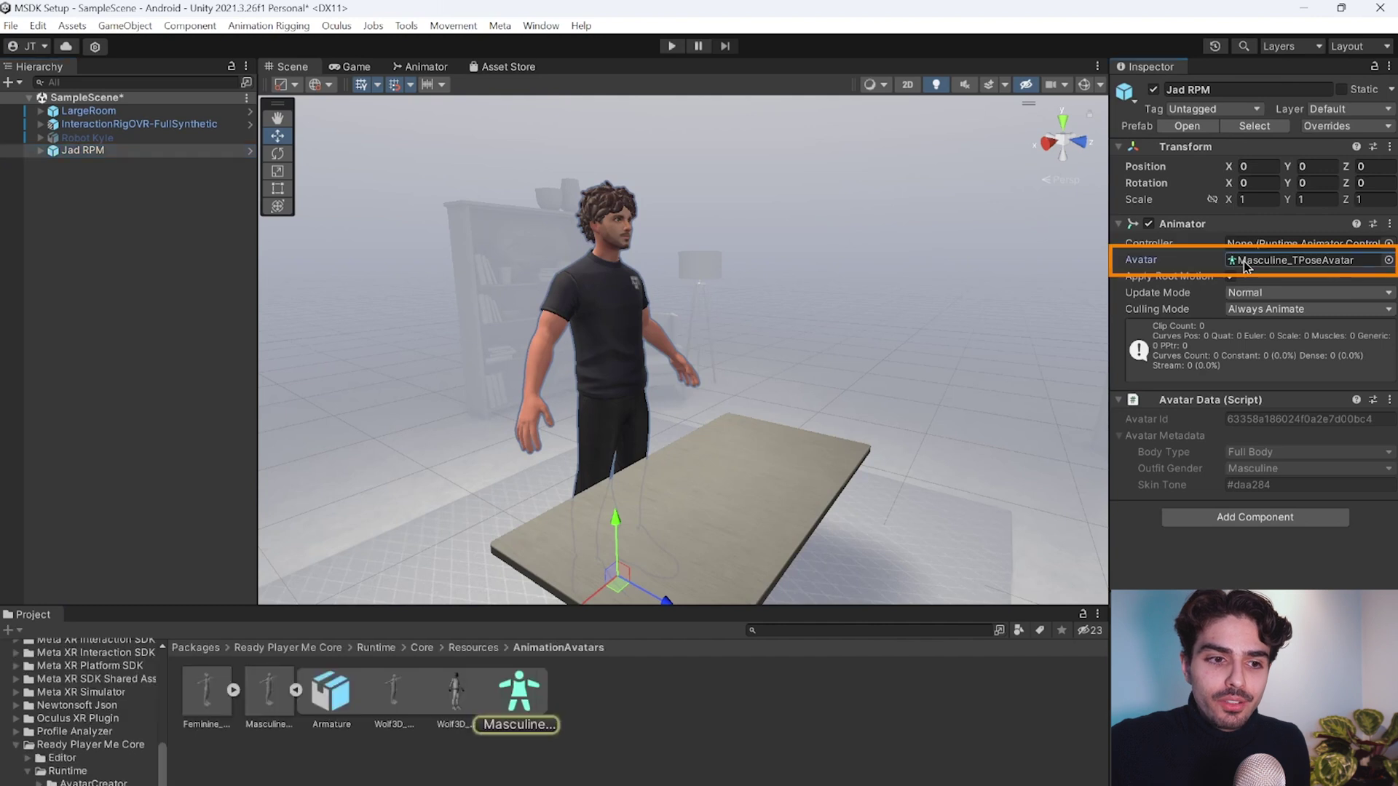
click(270, 688)
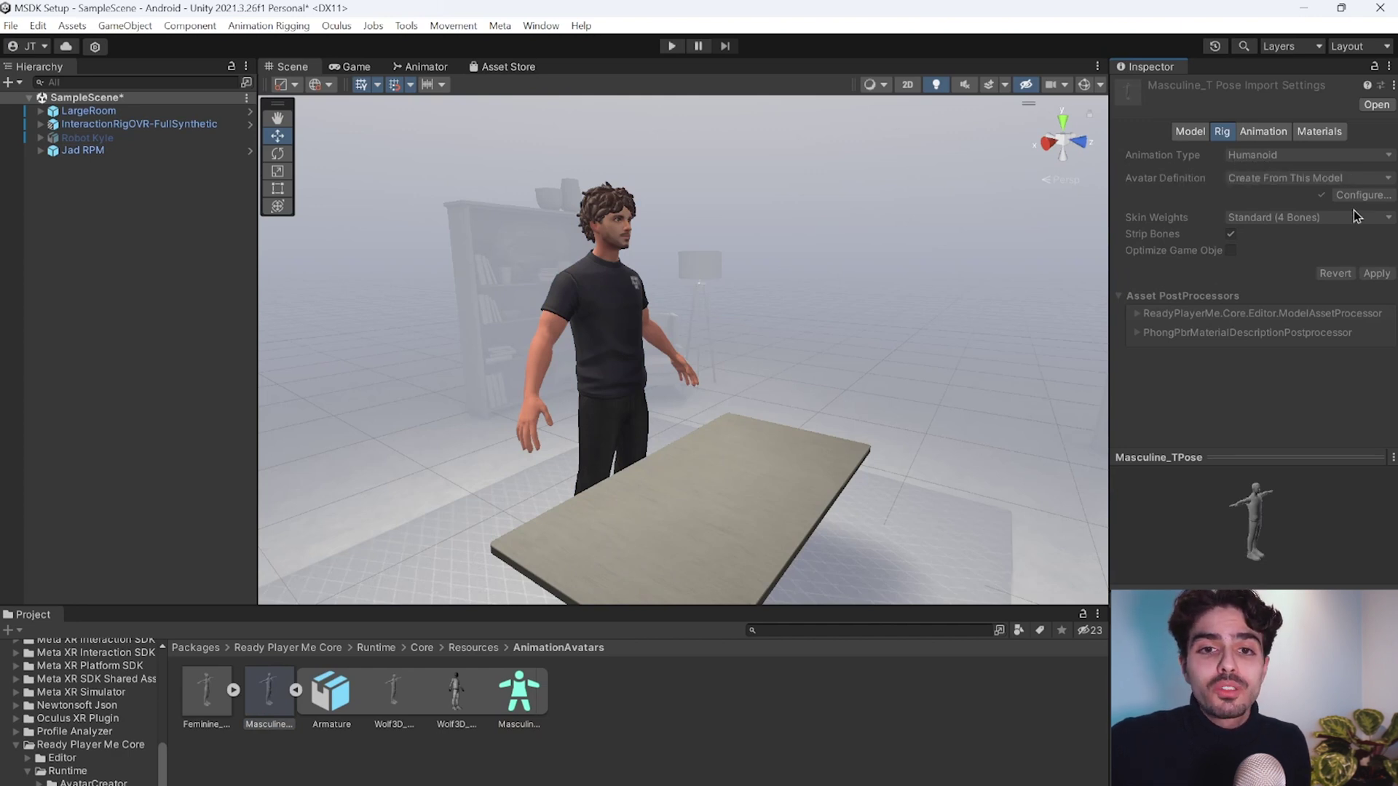
Review the Masculine_TPose avatar's bone mapping and Muscles & Settings, then leave configuration.
click(521, 687)
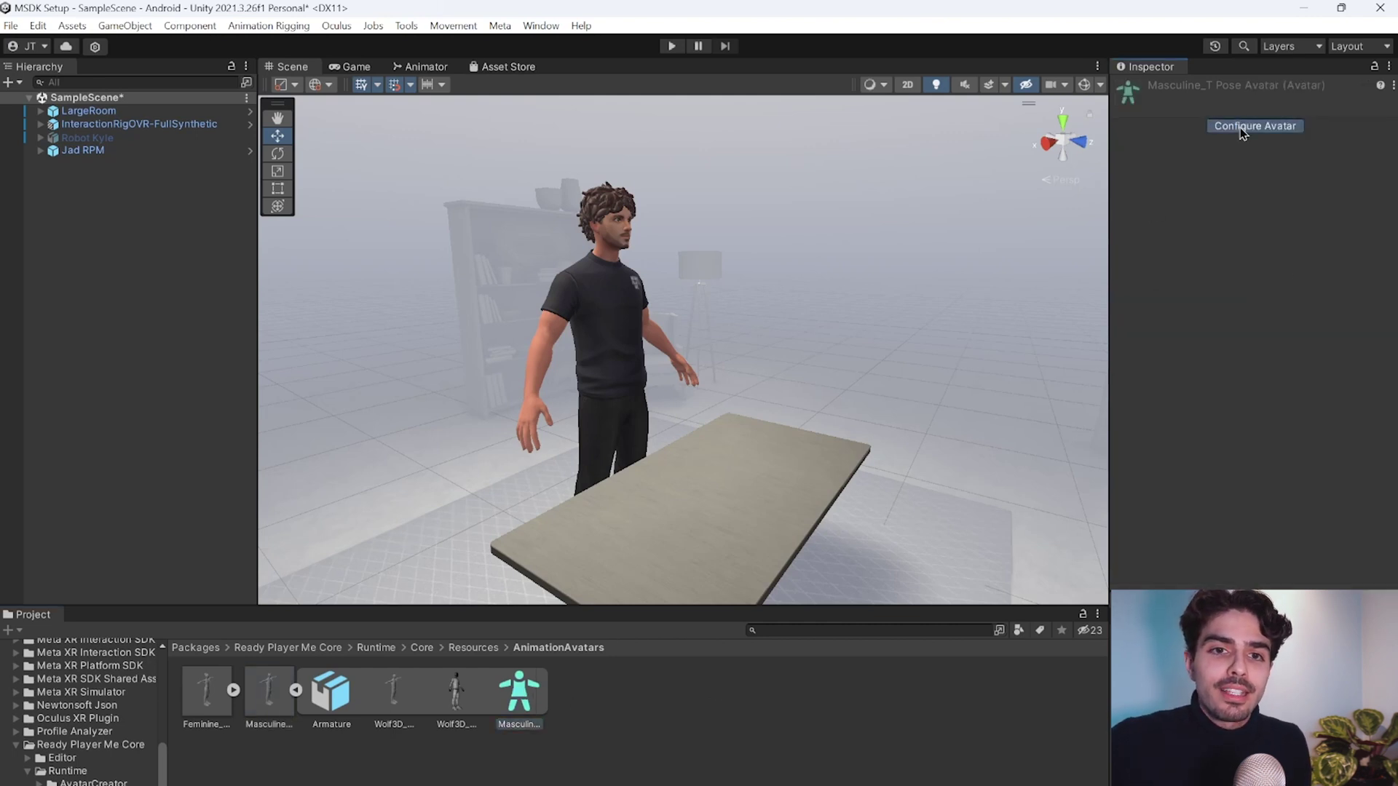
click(1239, 128)
click(1282, 128)
scroll(1238, 343, down, 1)
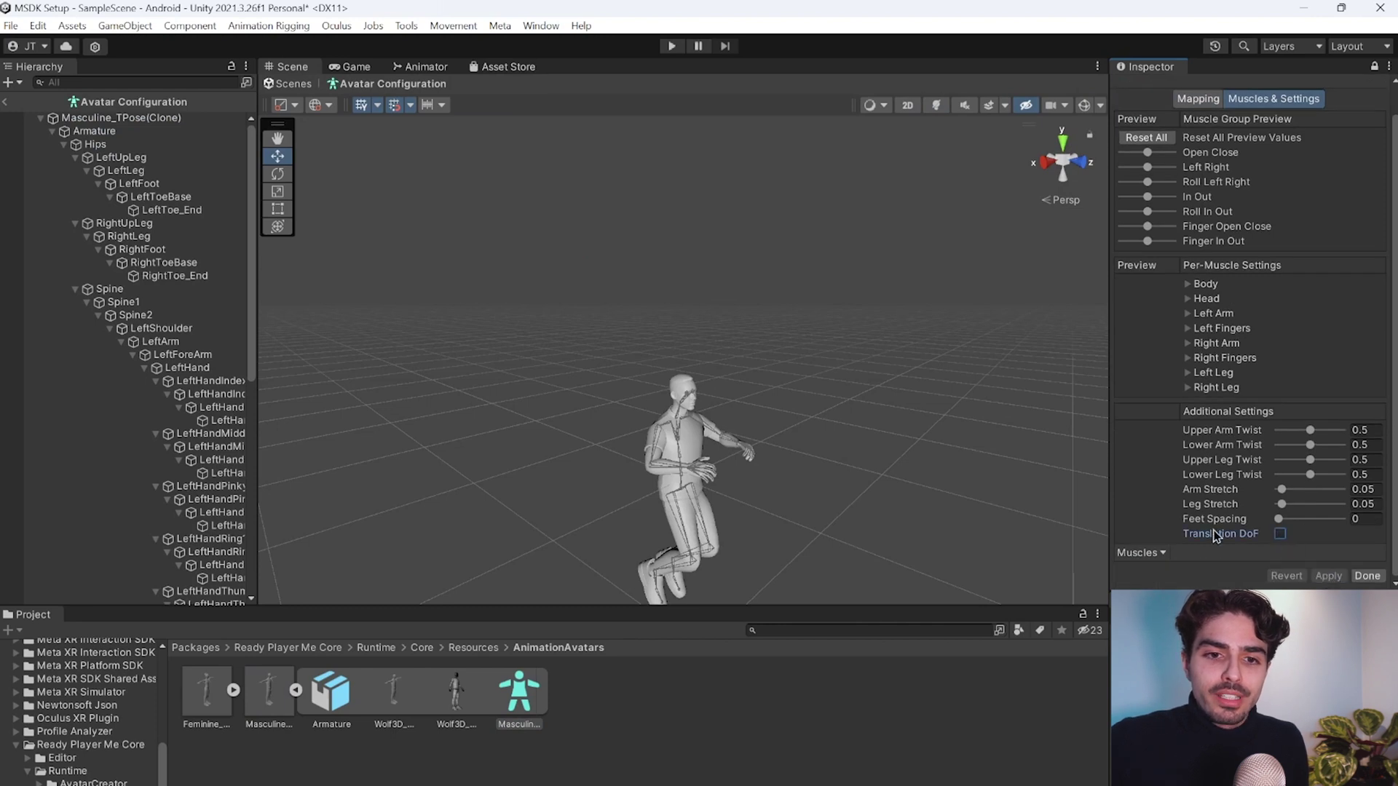
click(1367, 576)
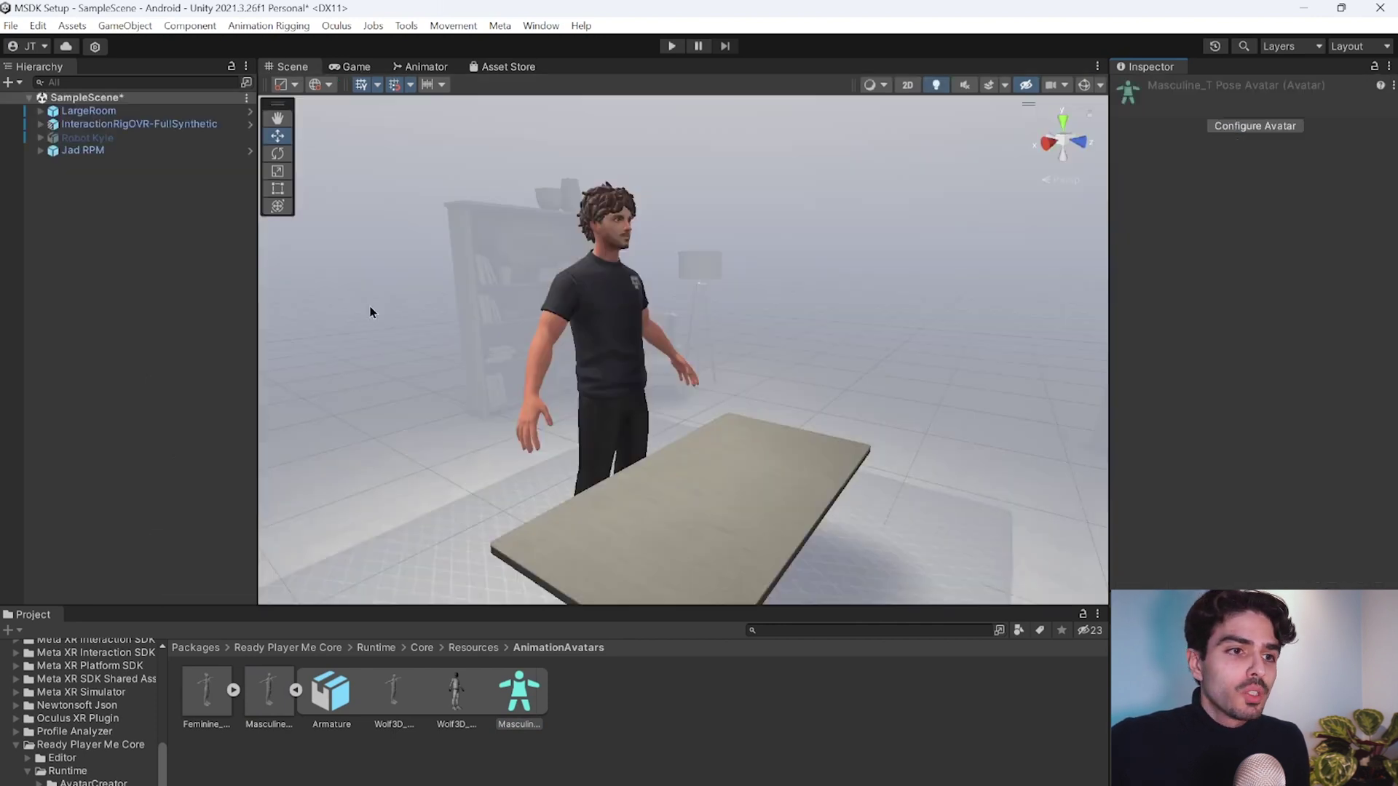
click(294, 690)
click(267, 688)
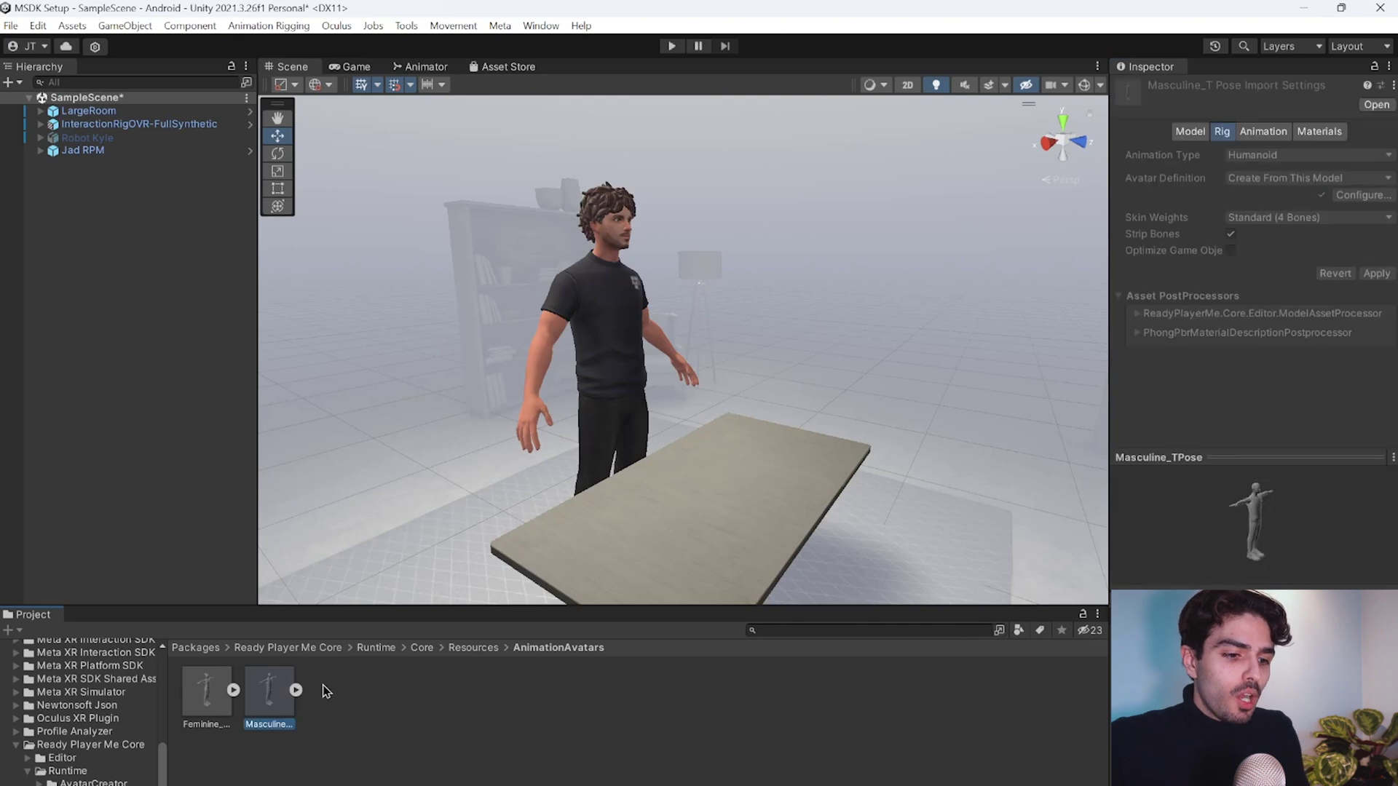
Create an 'Avatar with DoF' folder in Assets and paste a copy of the Masculine model into it.
scroll(102, 708, up, 10)
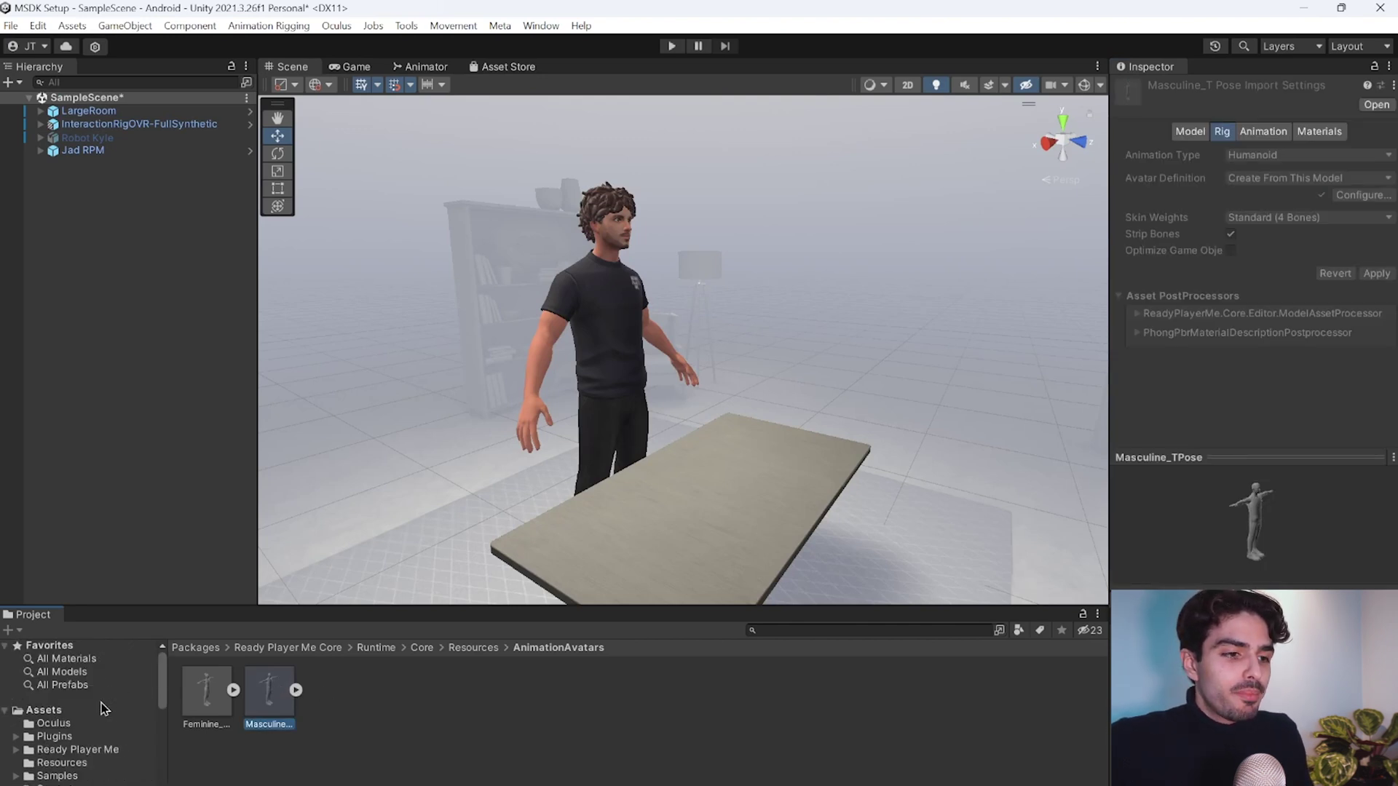
click(44, 710)
right_click(393, 741)
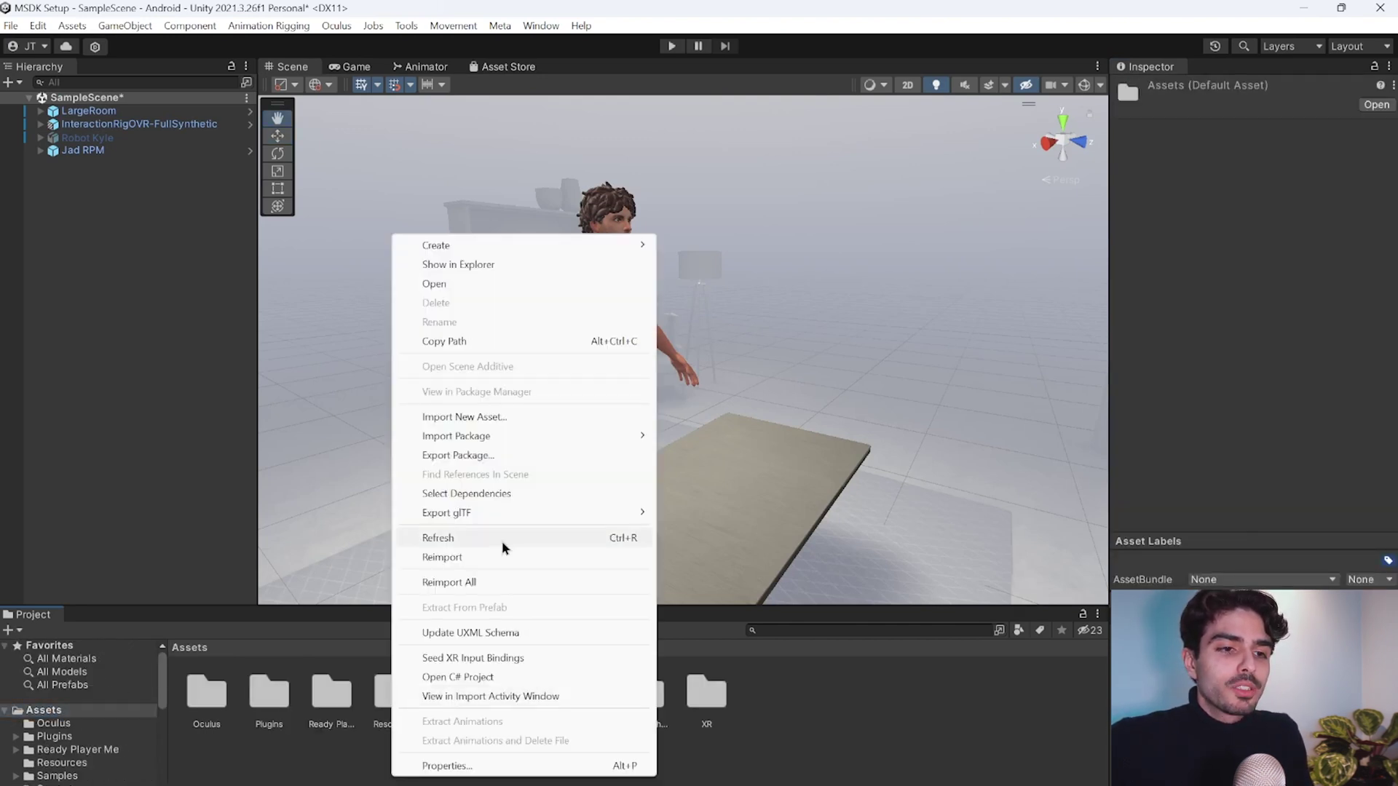
mouse_move(483, 246)
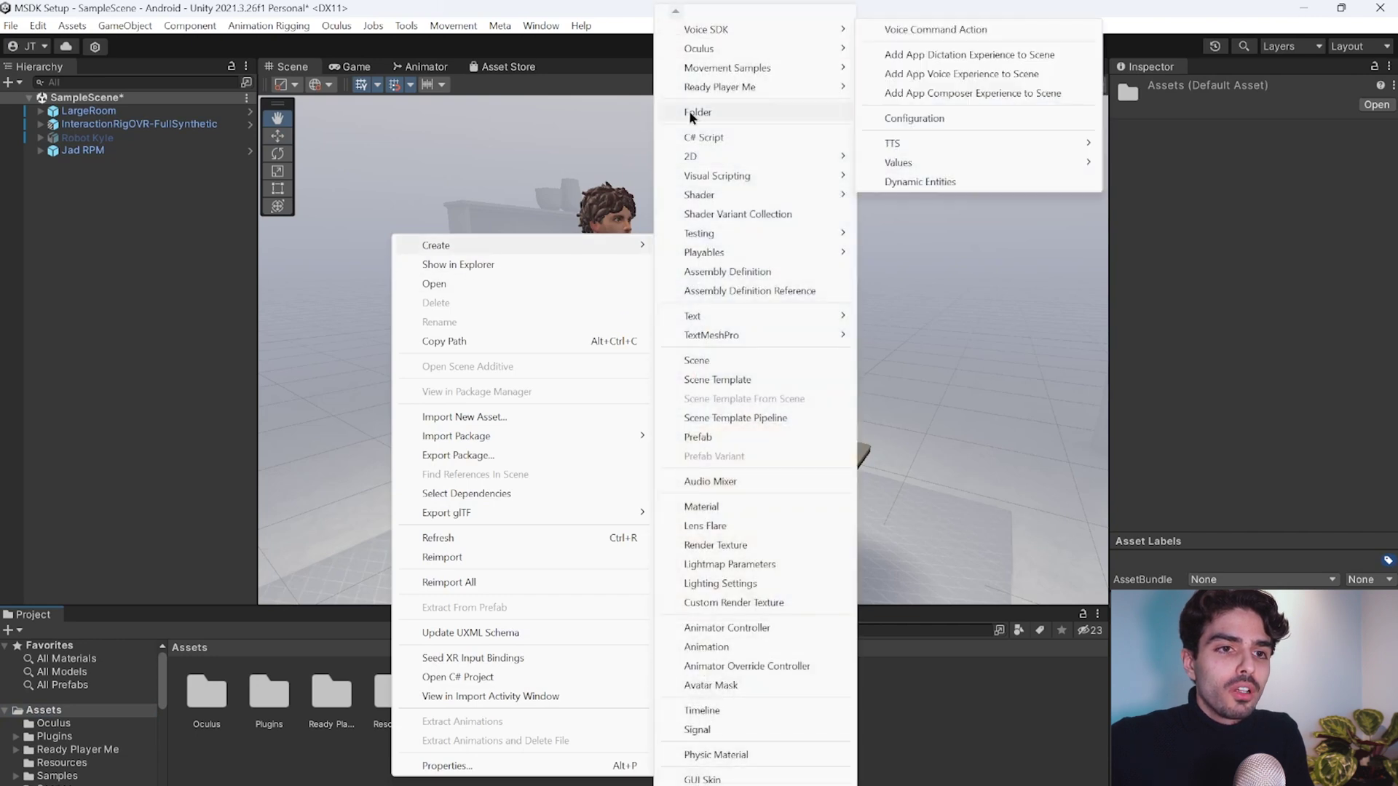
click(697, 111)
text(AVA)
text(tar)
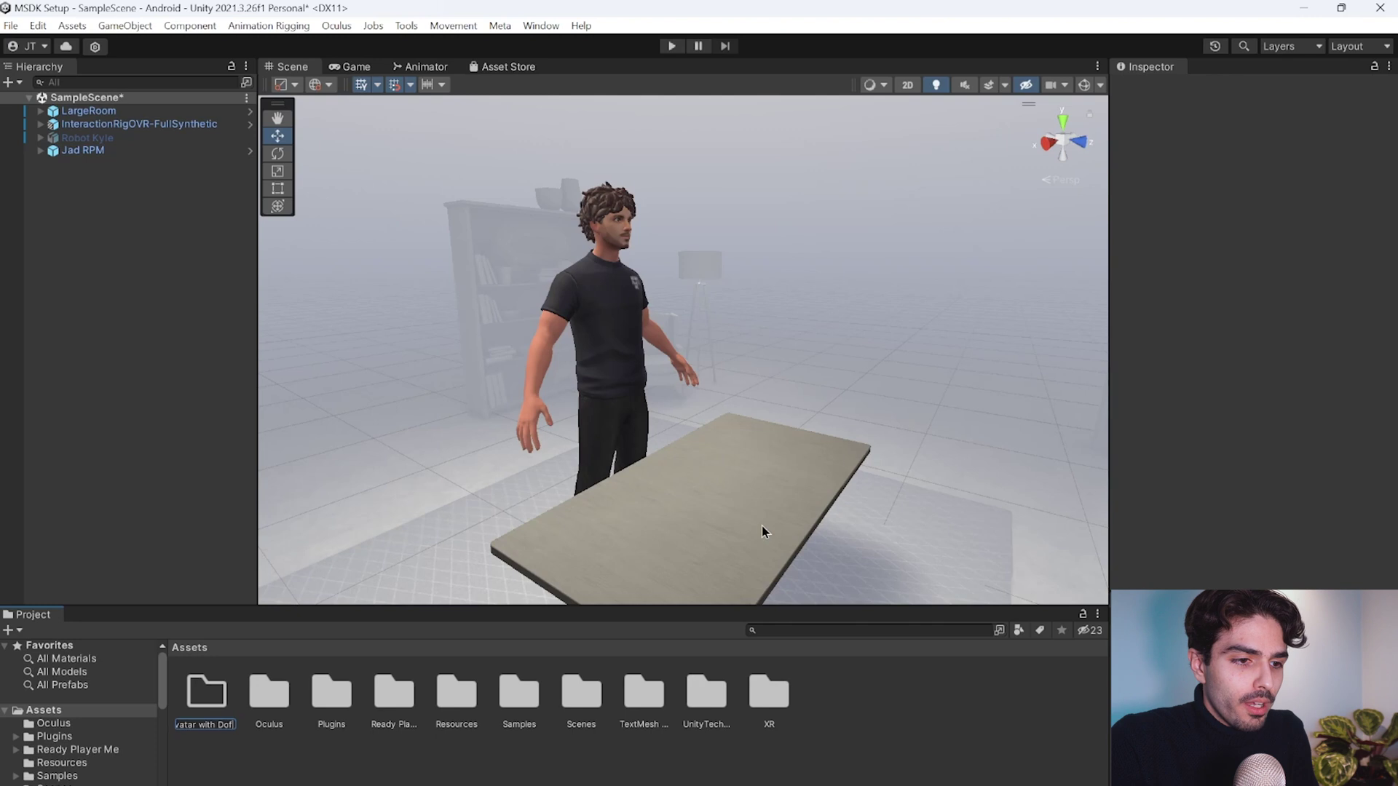
text( with DoF)
click(213, 695)
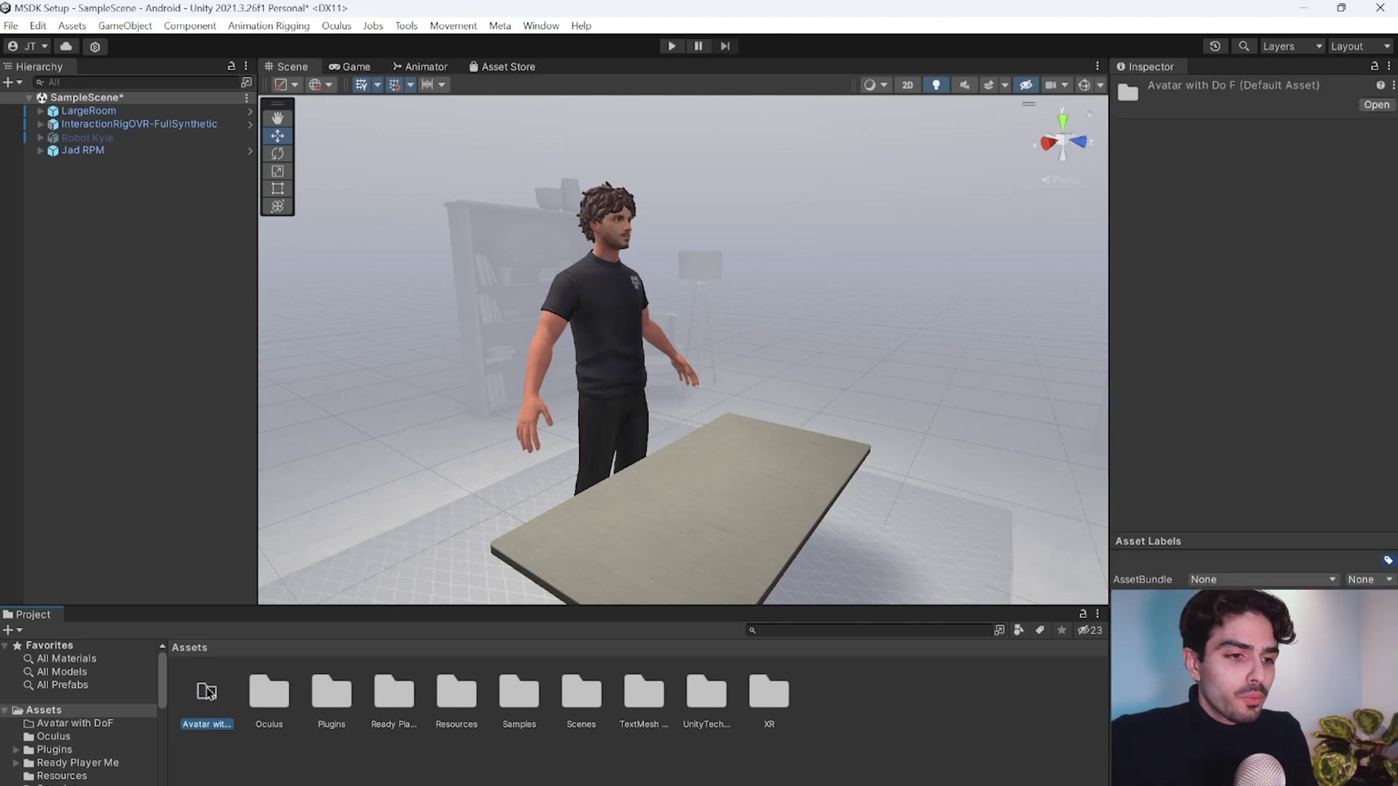
double_click(208, 693)
key(ctrl+v)
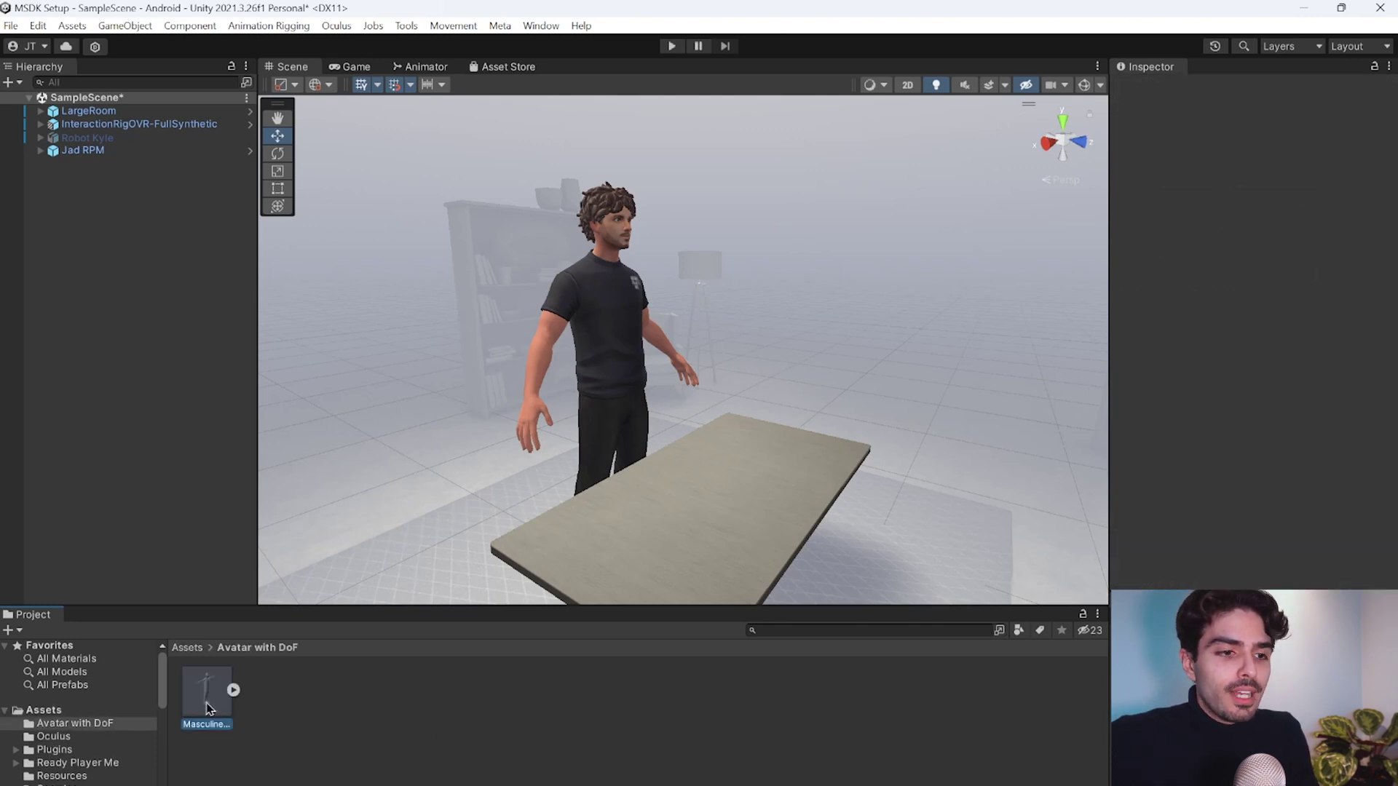
Set the copy's rig to Humanoid and enable Translation DoF in its avatar configuration.
click(1256, 156)
click(1280, 232)
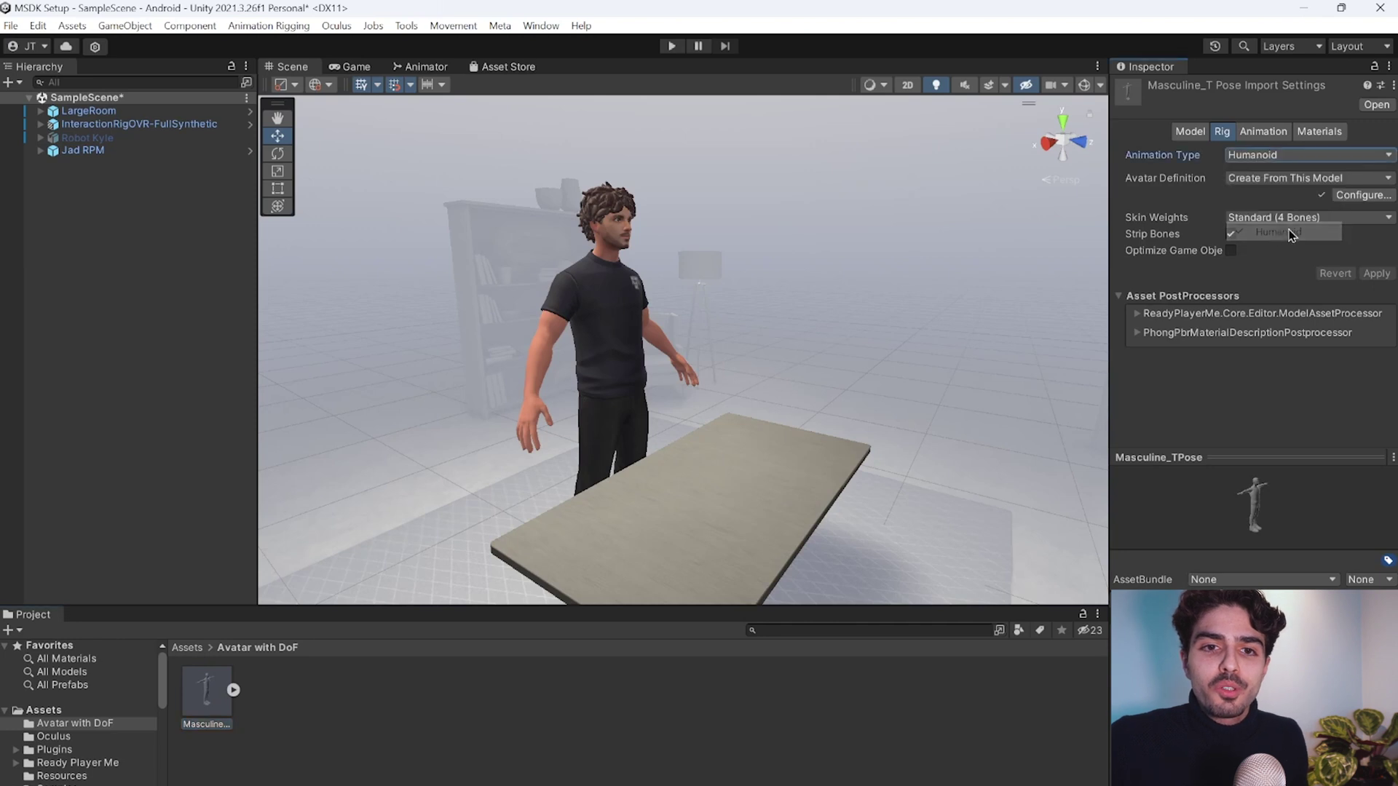
click(1346, 198)
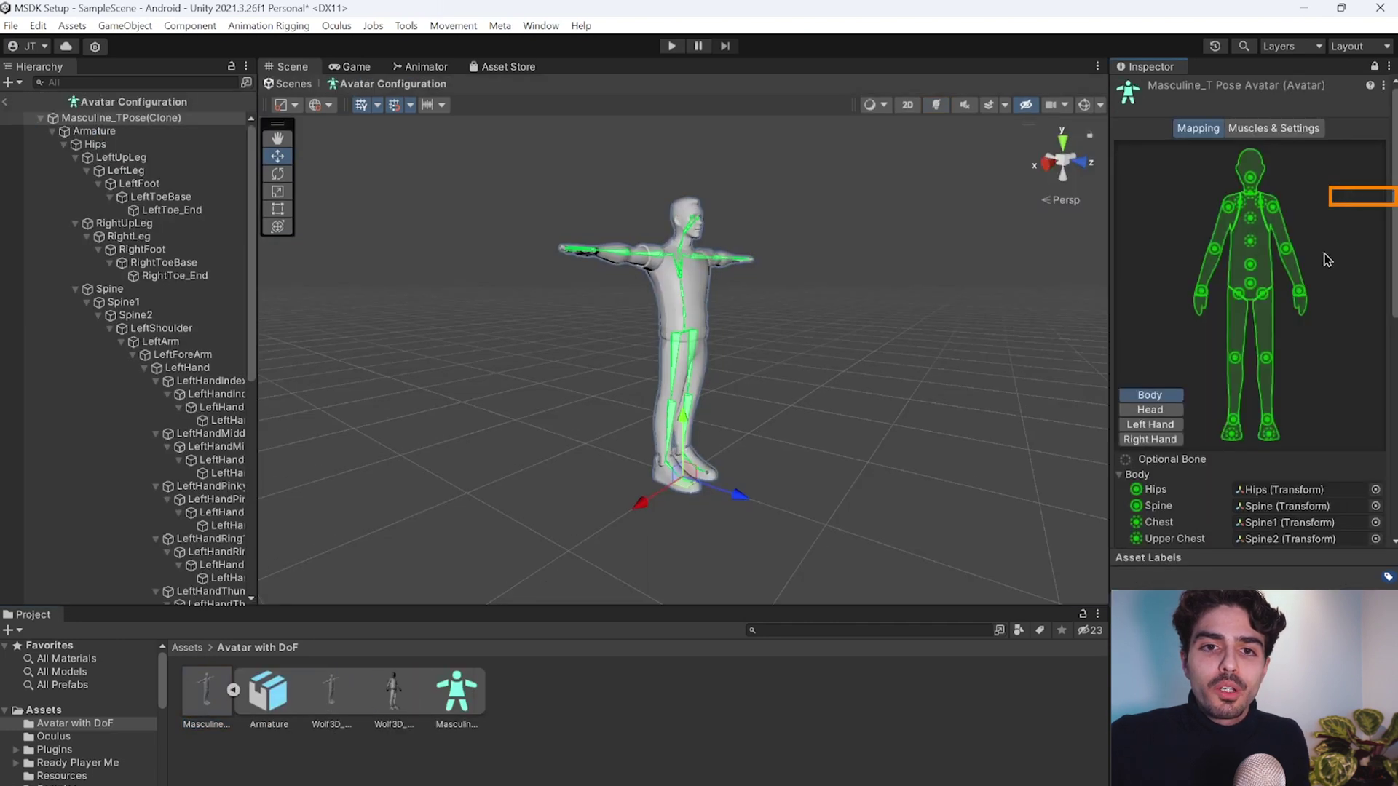
click(1260, 136)
scroll(1246, 322, down, 2)
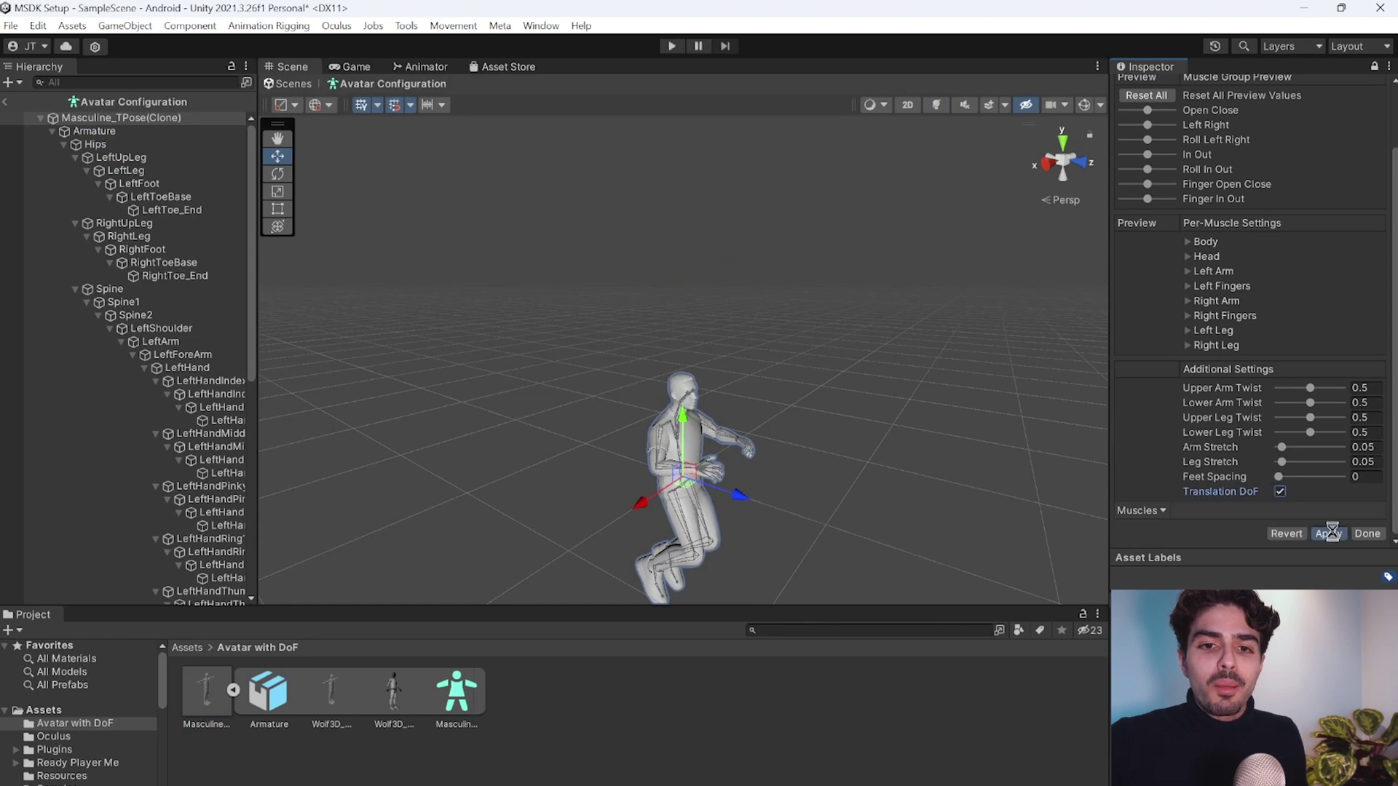
click(1366, 534)
Assign the Avatar with DoF folder's Masculine_TPoseAvatar to the loaded avatar's Animator Avatar field.
click(93, 149)
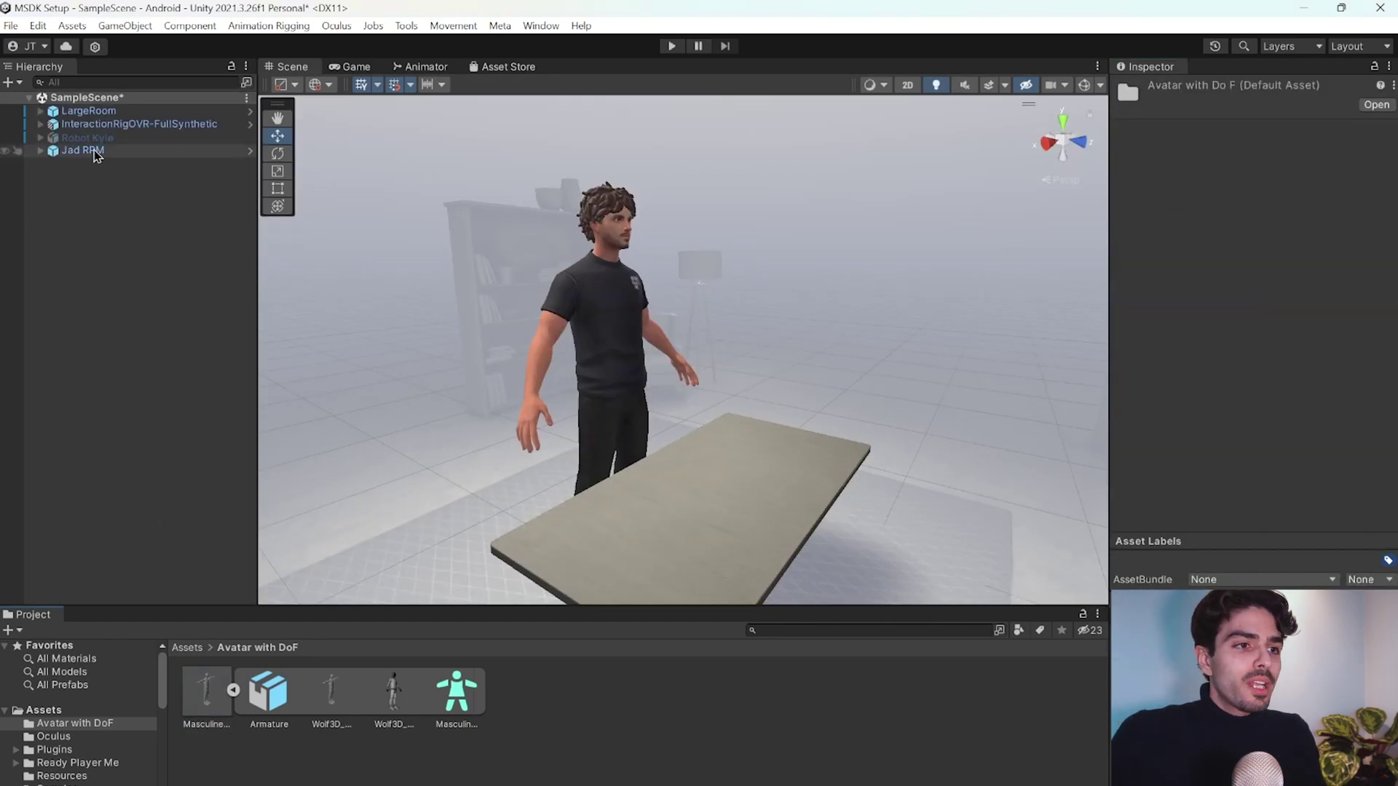
click(1194, 263)
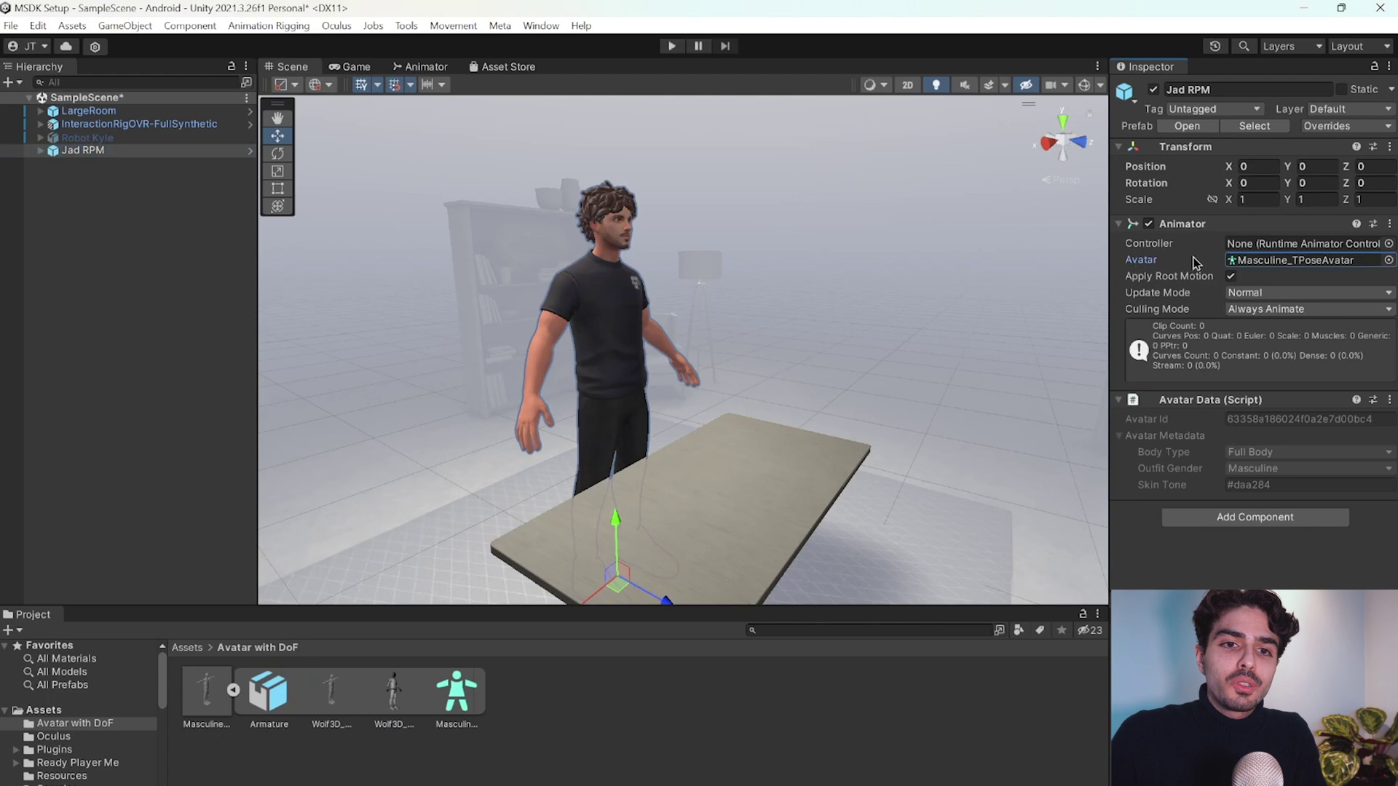
click(463, 703)
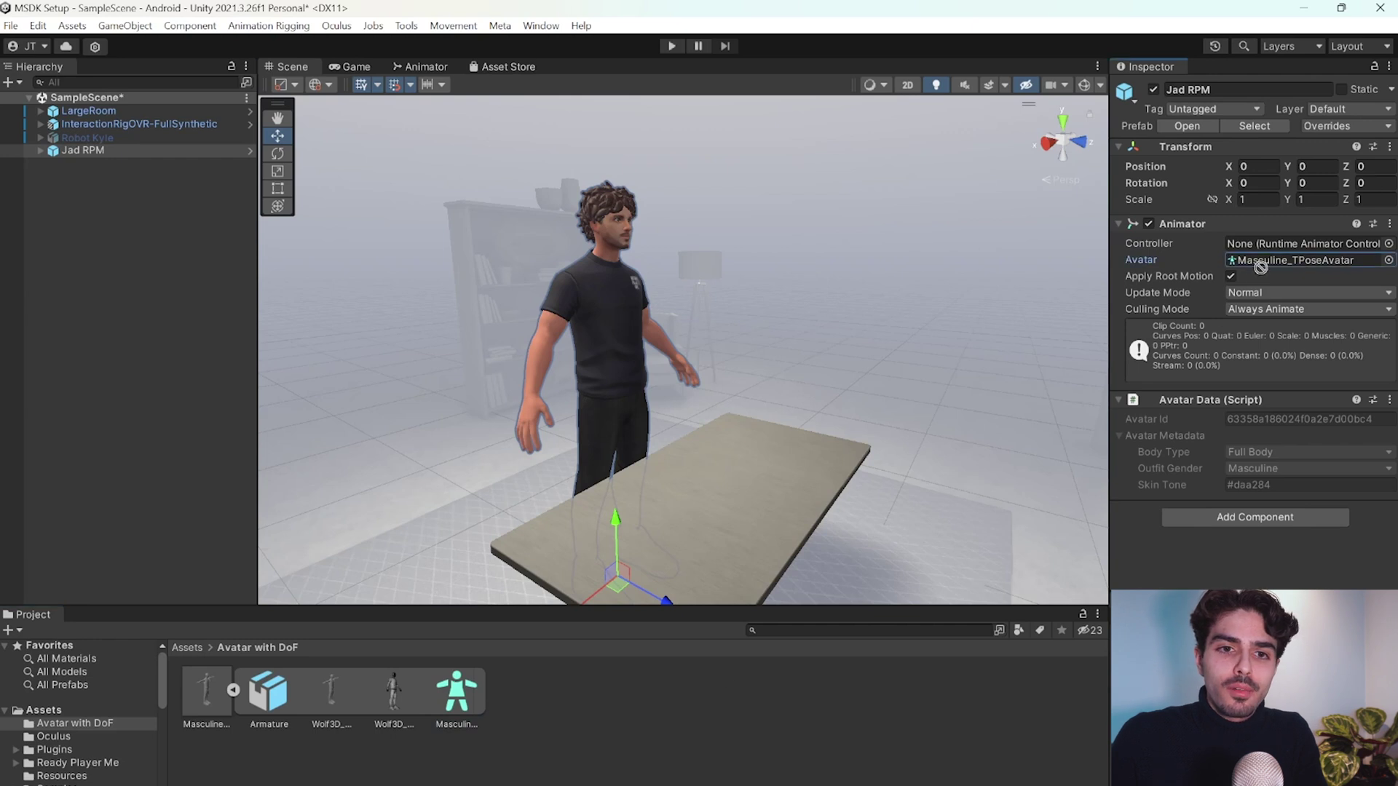
drag(1268, 269, 1269, 270)
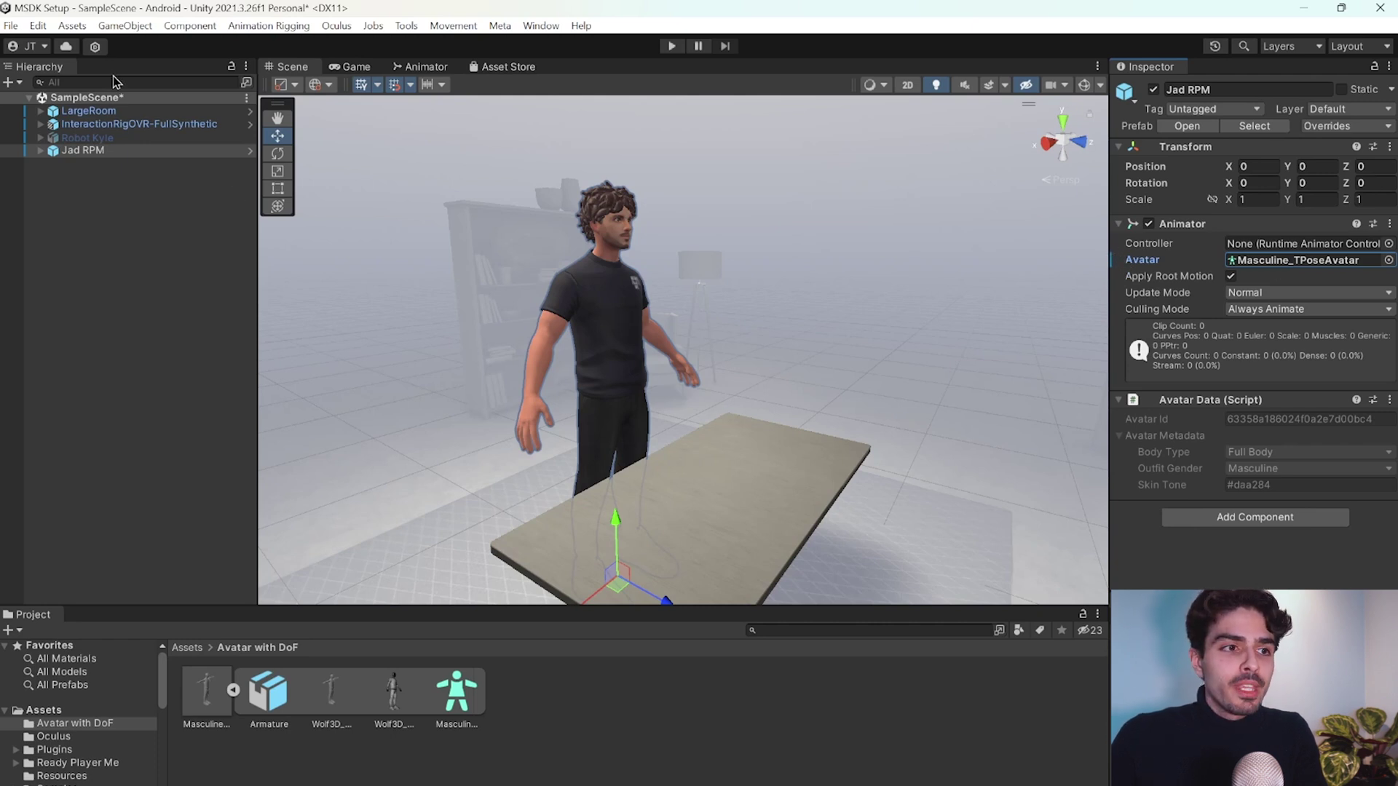
Add Movement Samples' full-body Animation Rigging Retargeting (constraints) to the Jad RPM avatar.
right_click(102, 152)
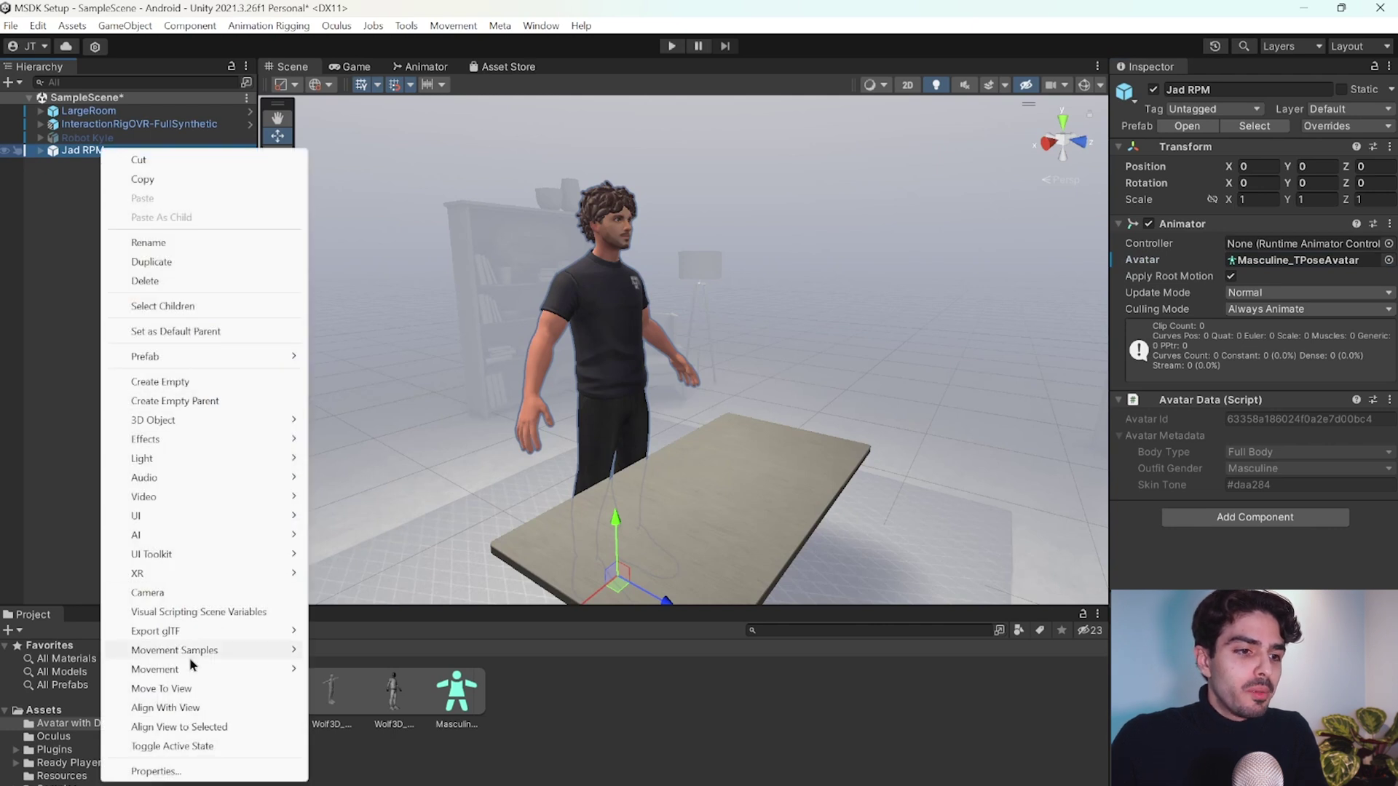
mouse_move(175, 659)
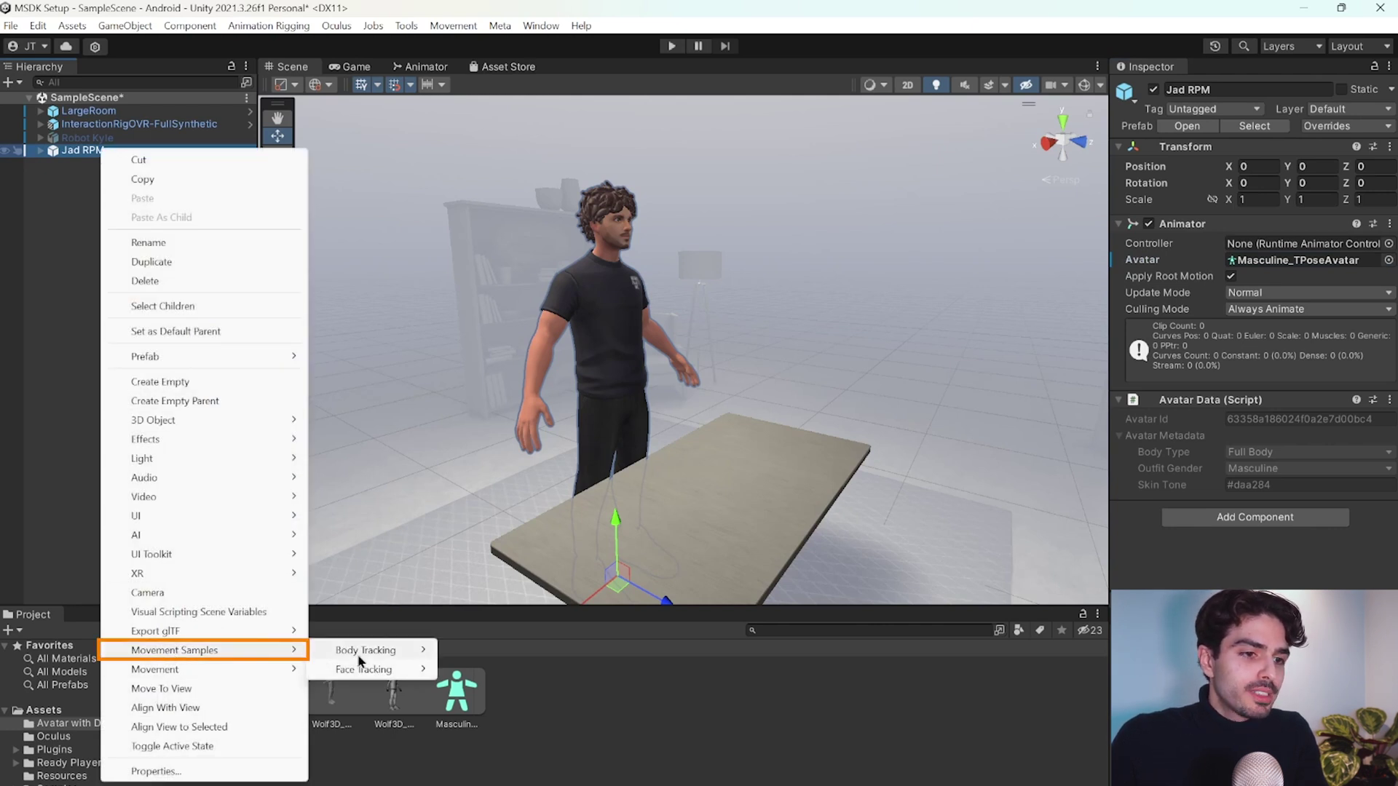
mouse_move(365, 660)
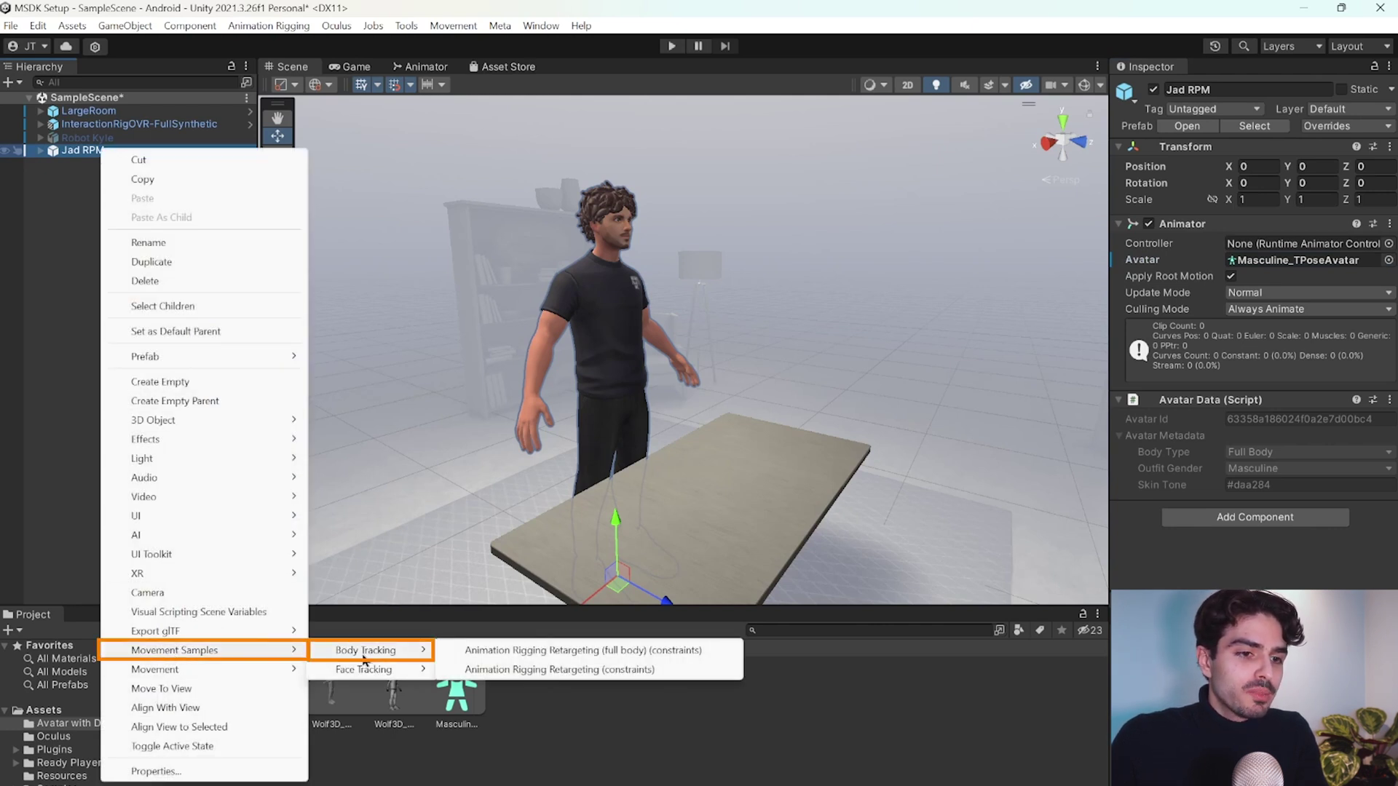
click(575, 653)
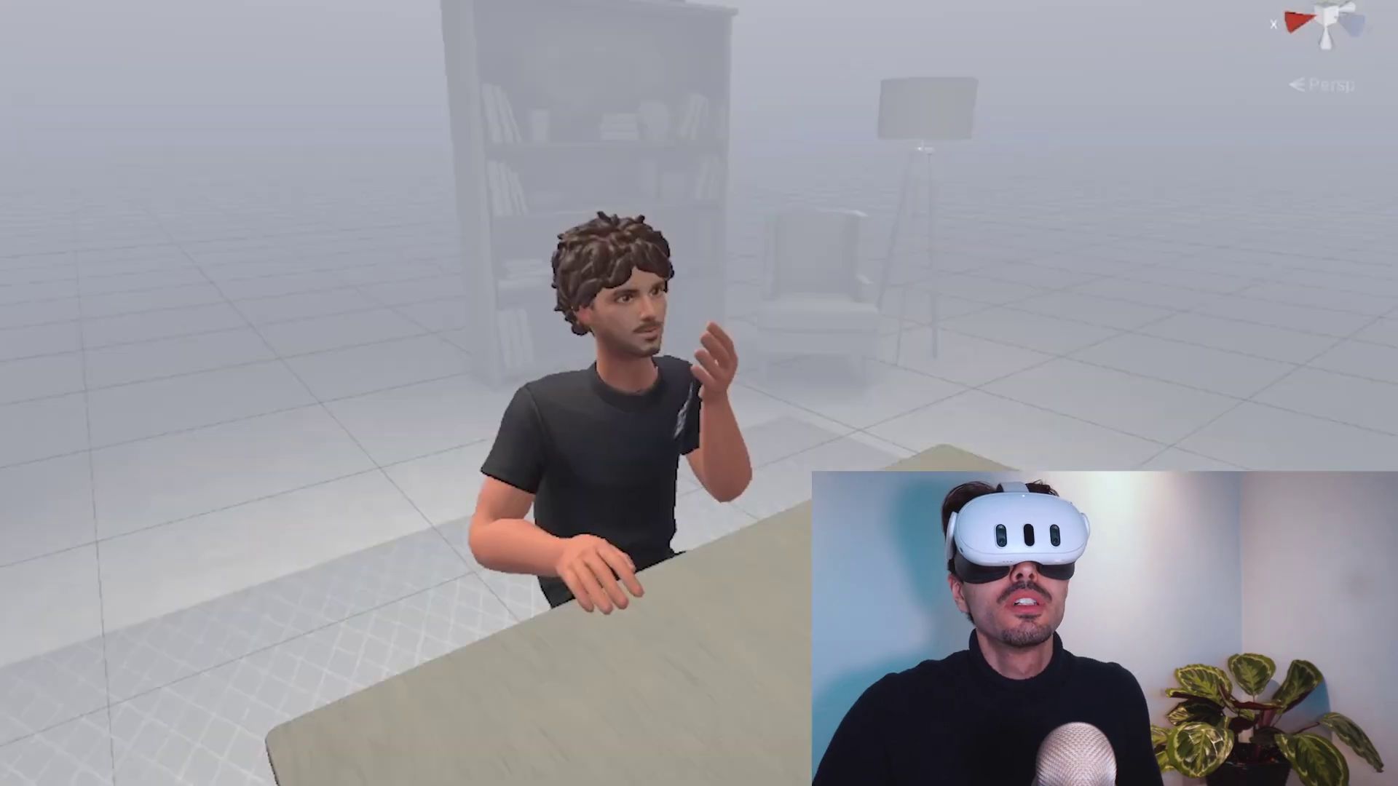
Select the desk in the running scene.
click(743, 575)
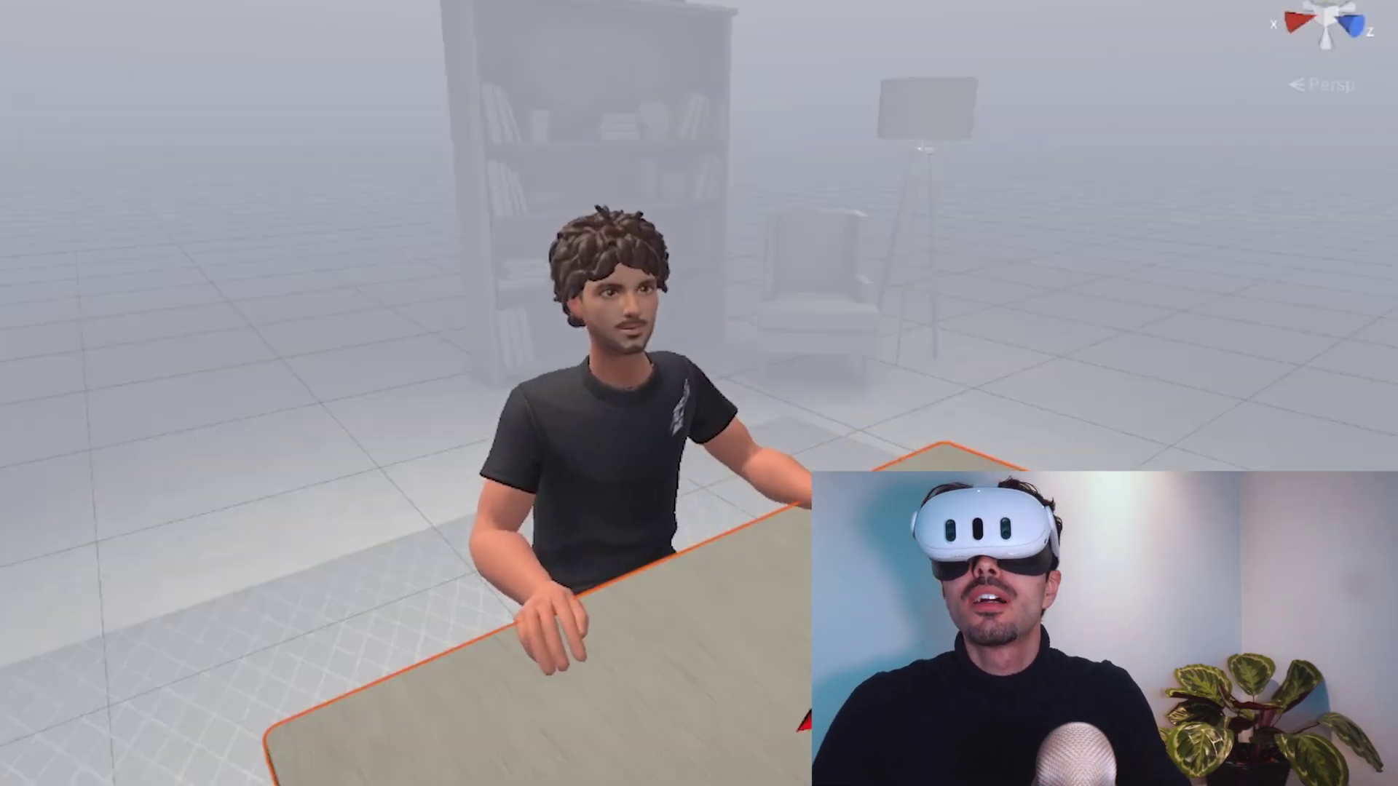